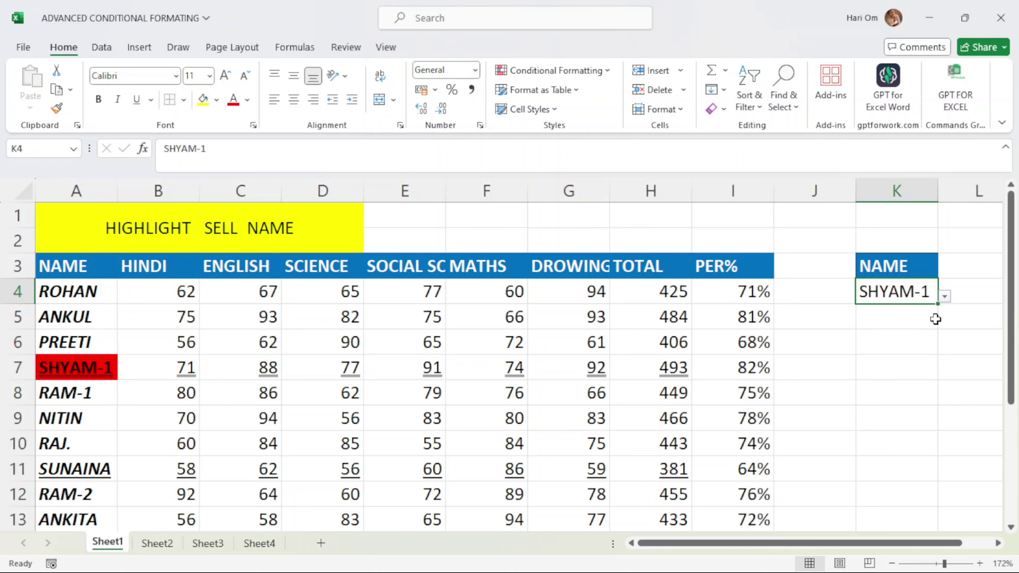
On Sheet1, pick the student from row 8 and the one from row 10 in name selector K4 to demonstrate cell highlighting
left_click(944, 297)
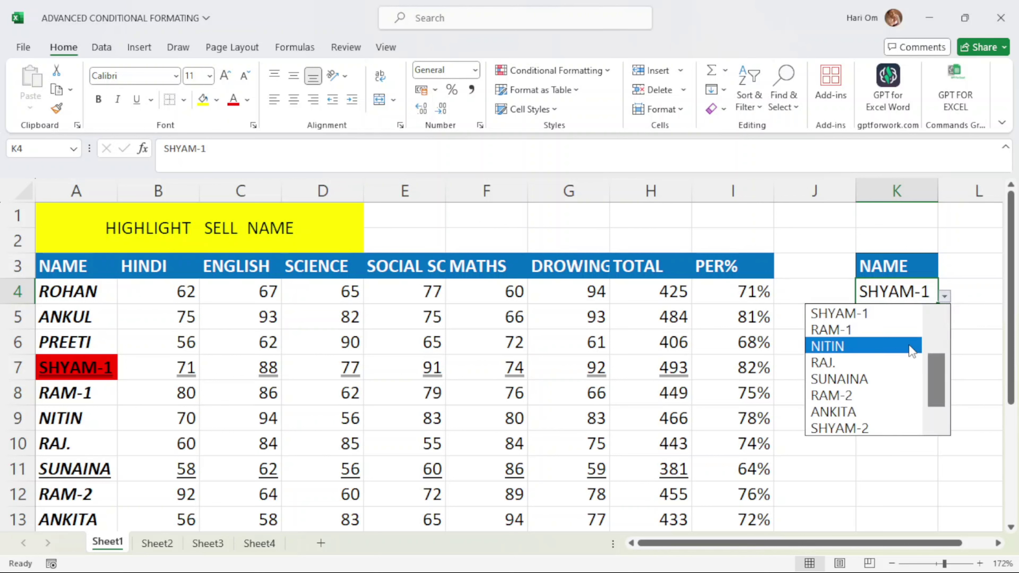
left_click(855, 330)
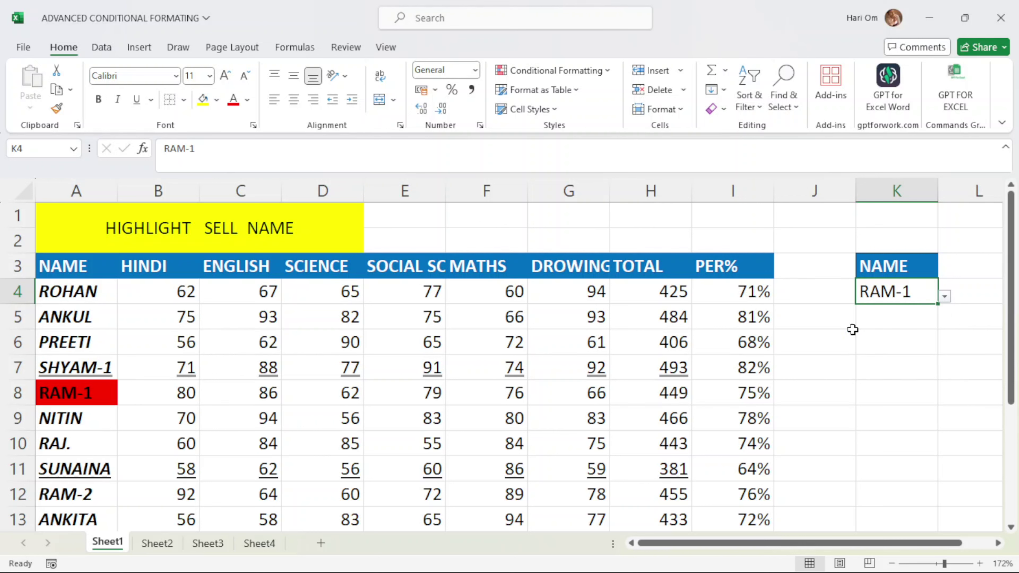
left_click(945, 298)
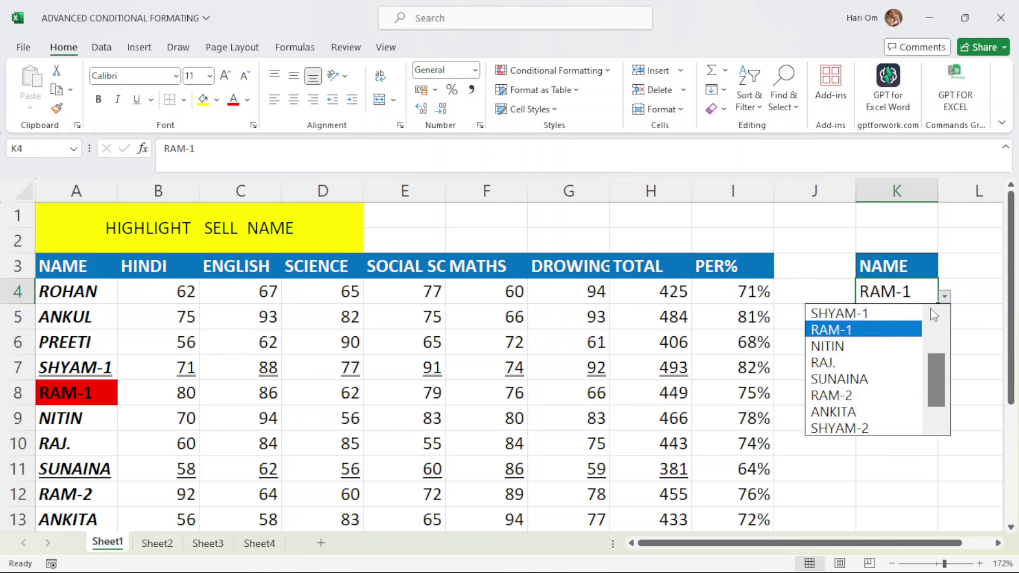
left_click(828, 363)
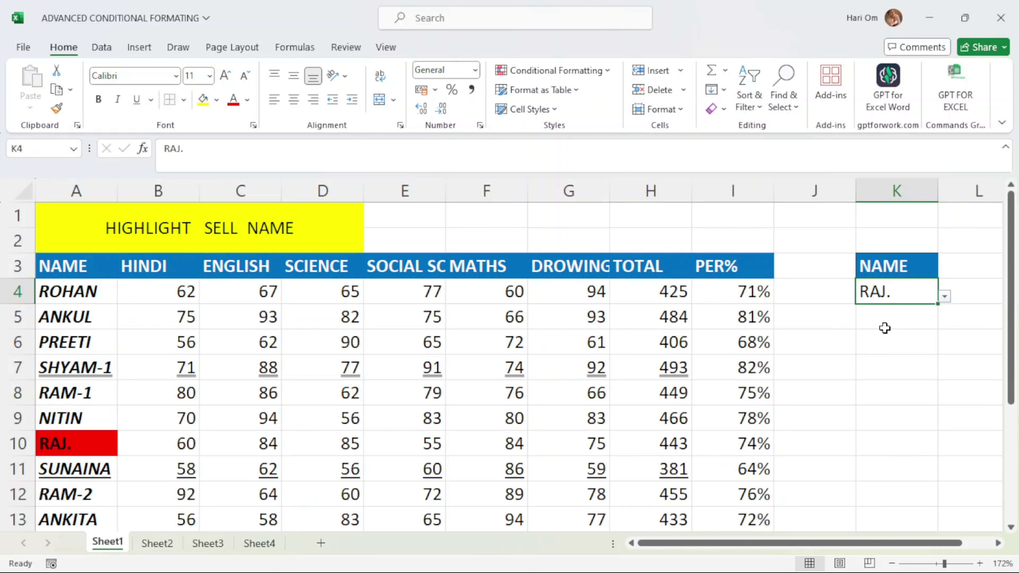
On Sheet2, choose the student from row 11 in selector cell K4 to highlight that entire row
left_click(158, 544)
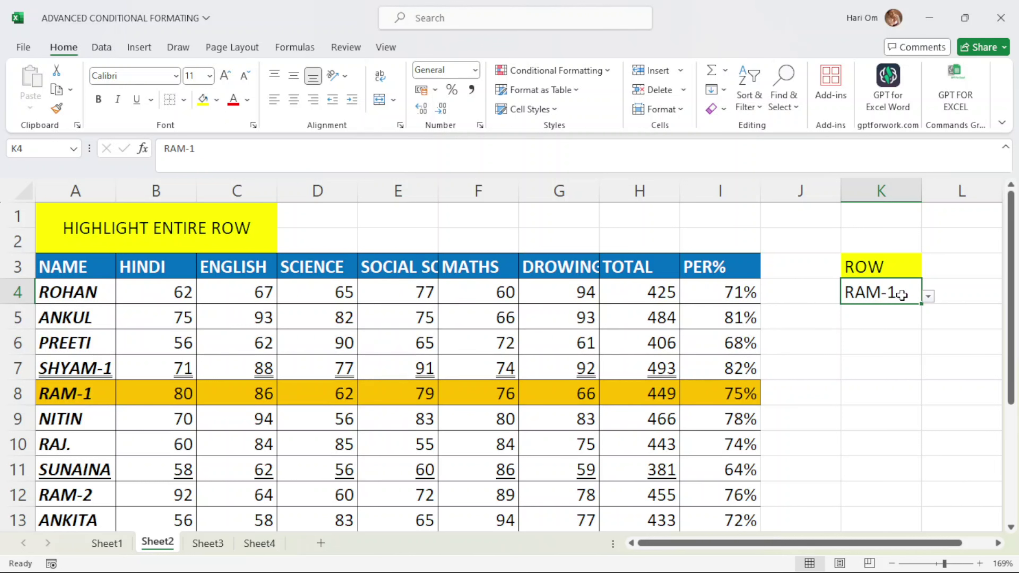
left_click(927, 298)
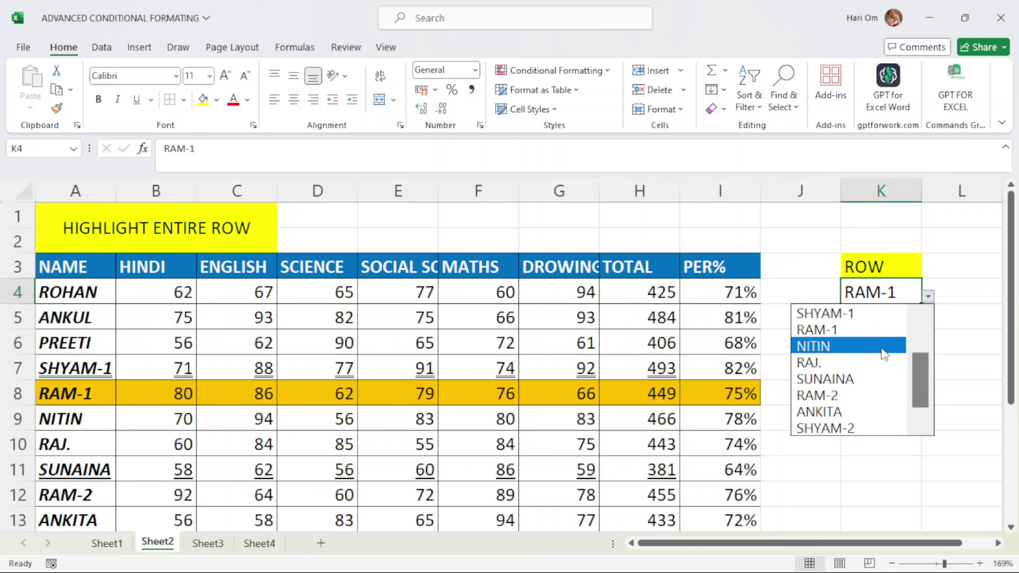
left_click(861, 376)
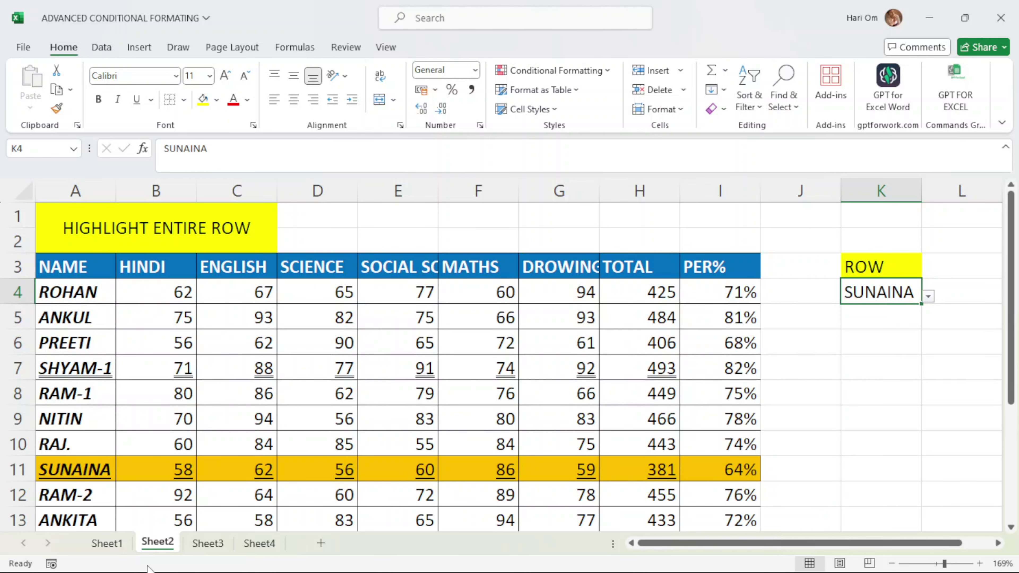
On Sheet3, highlight the SCIENCE column and finally the SOCIAL SCI. column by choosing them in selector cell K4
left_click(222, 541)
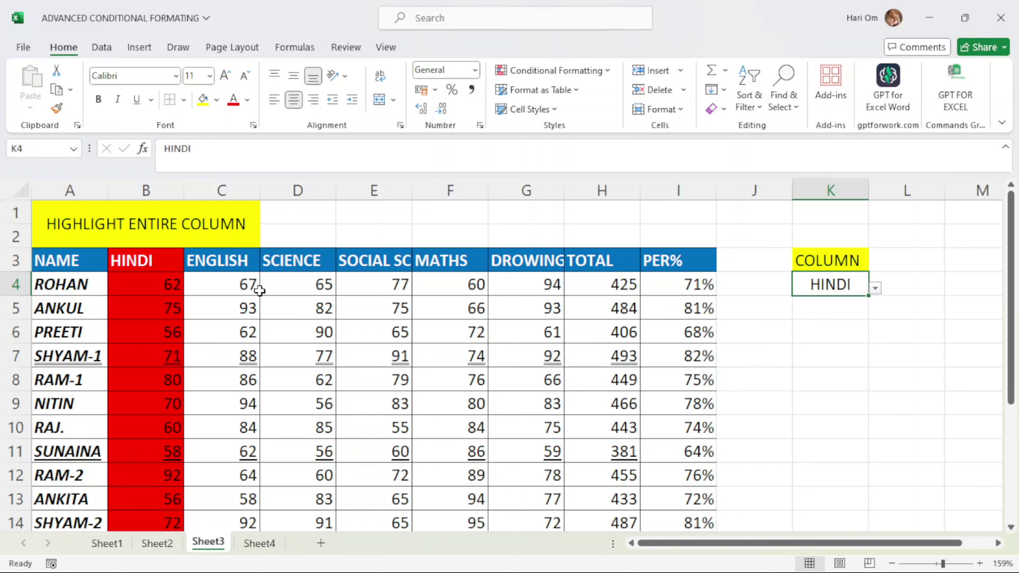
left_click(875, 288)
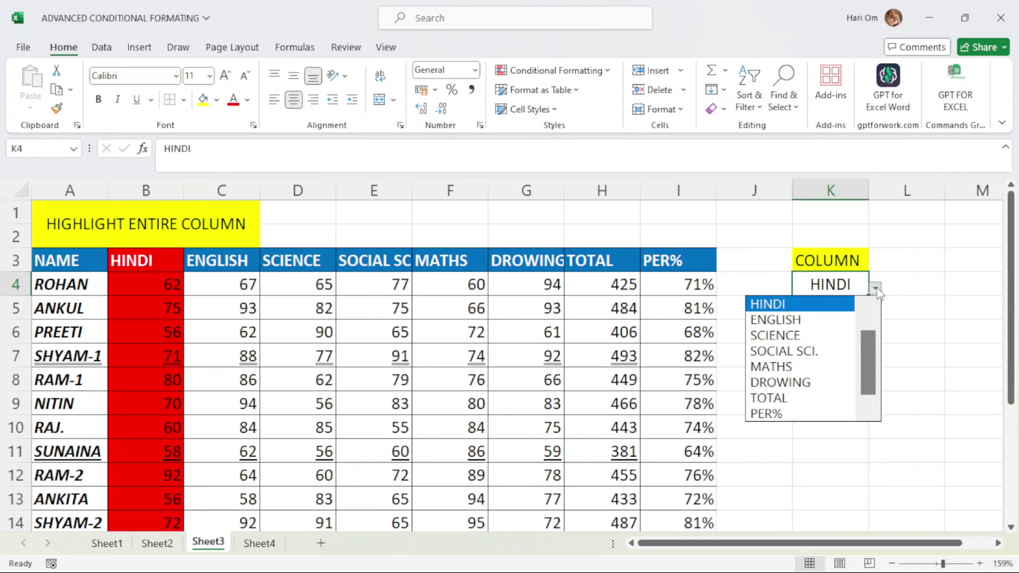
left_click(788, 338)
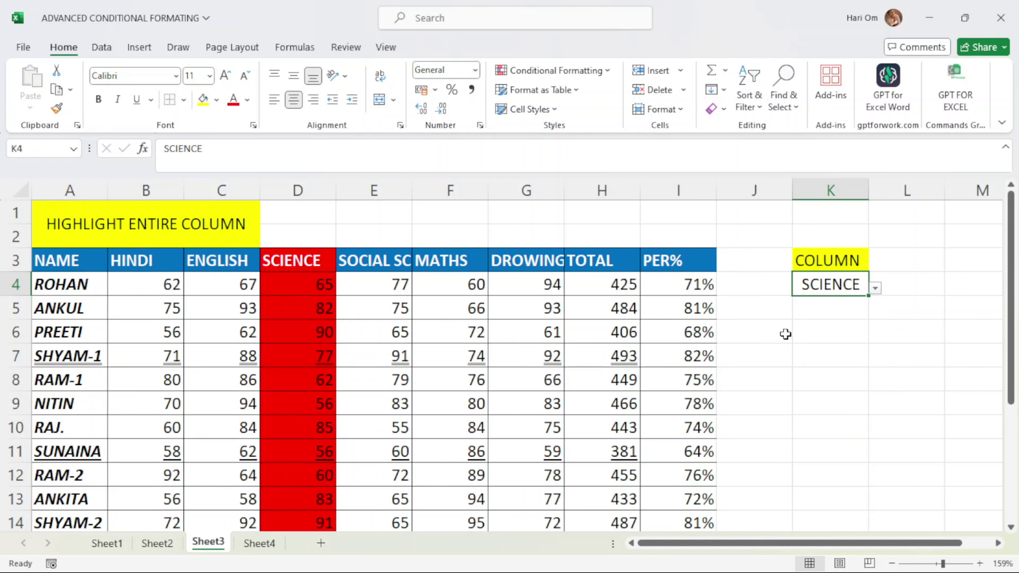
left_click(875, 295)
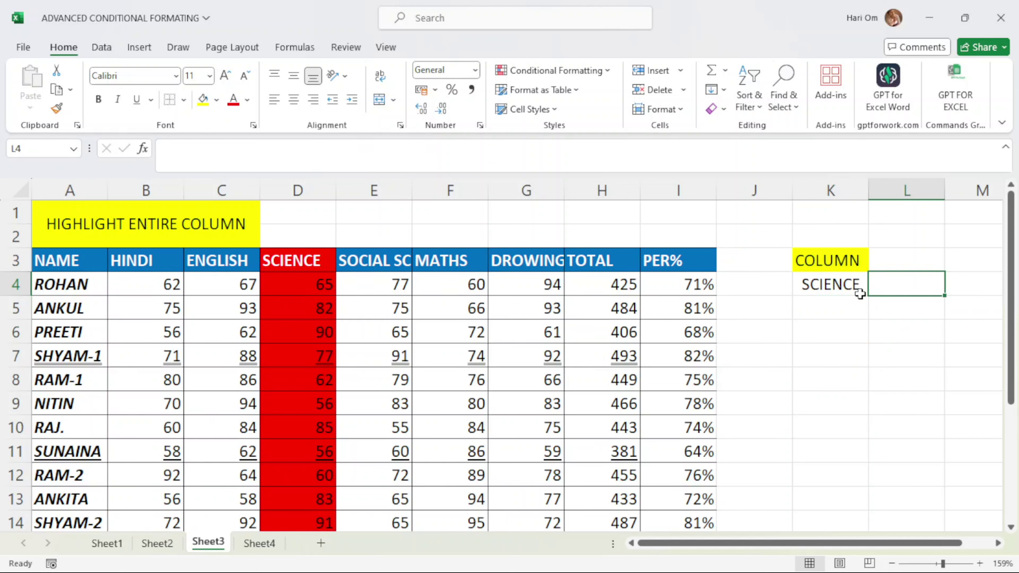
left_click(859, 291)
left_click(875, 287)
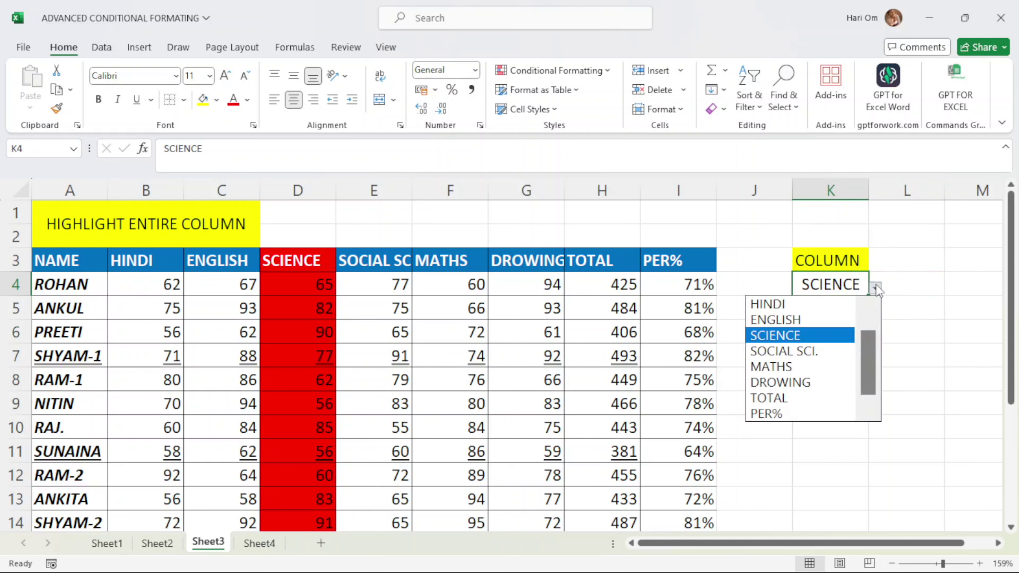
left_click(786, 352)
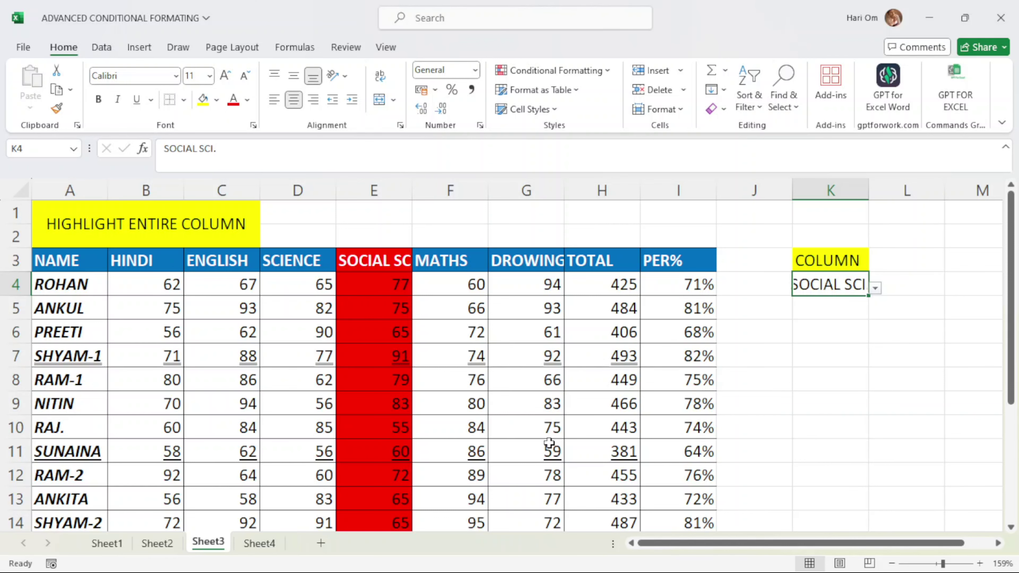
On Sheet4, choose the student from row 9 in K4 and TOTAL in L4 to highlight that row and column
left_click(276, 545)
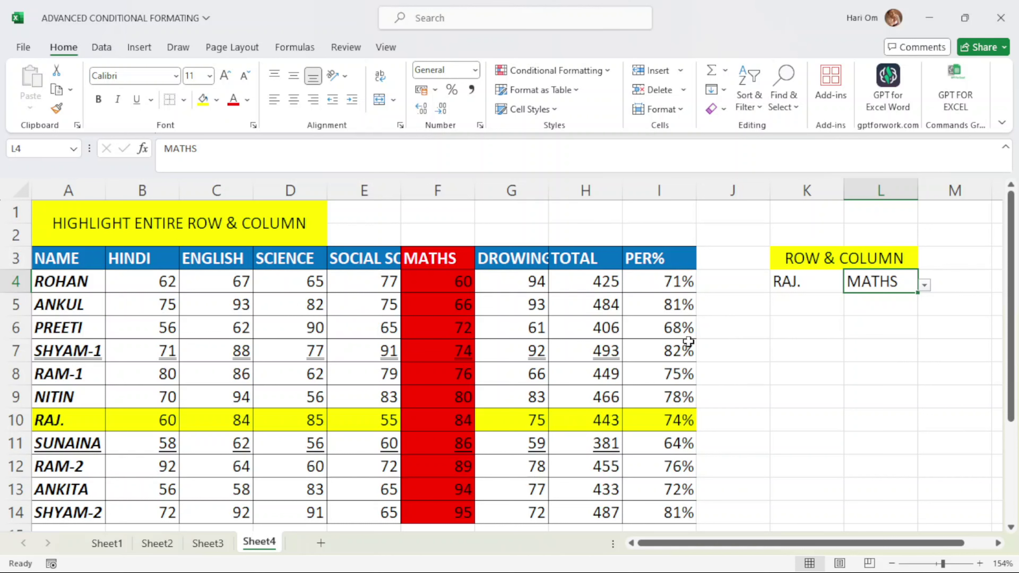
left_click(798, 283)
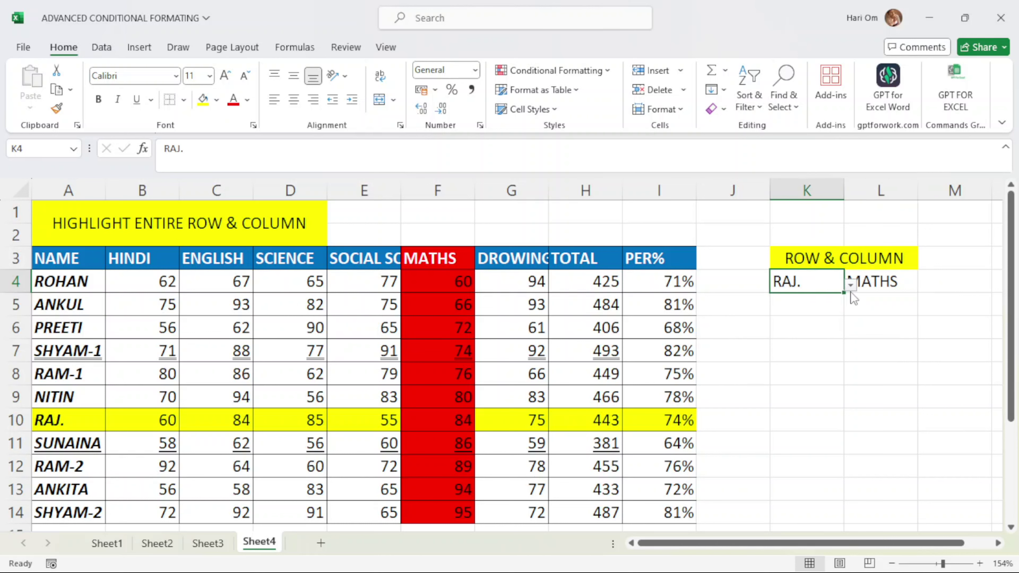
left_click(851, 286)
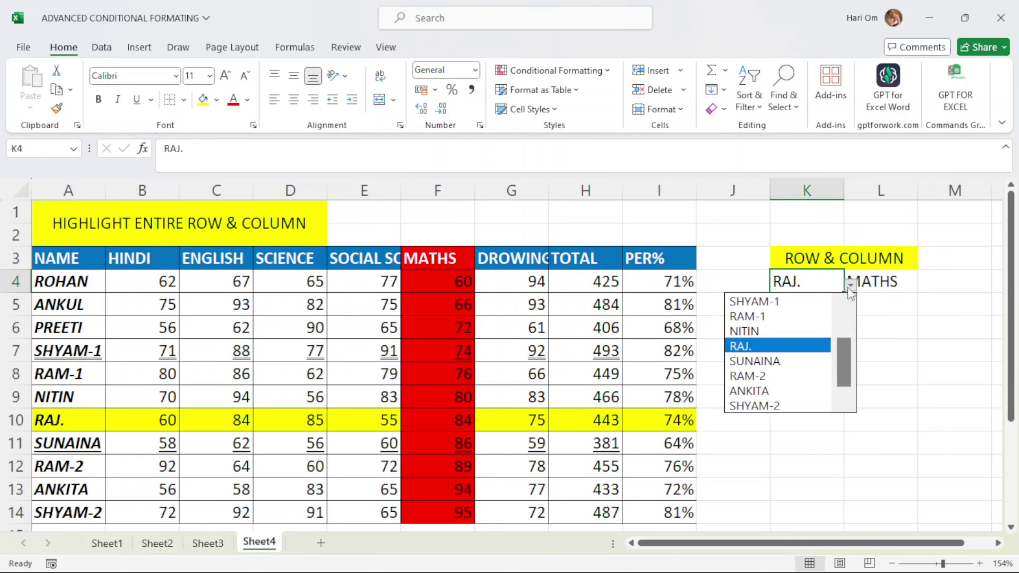
left_click(779, 332)
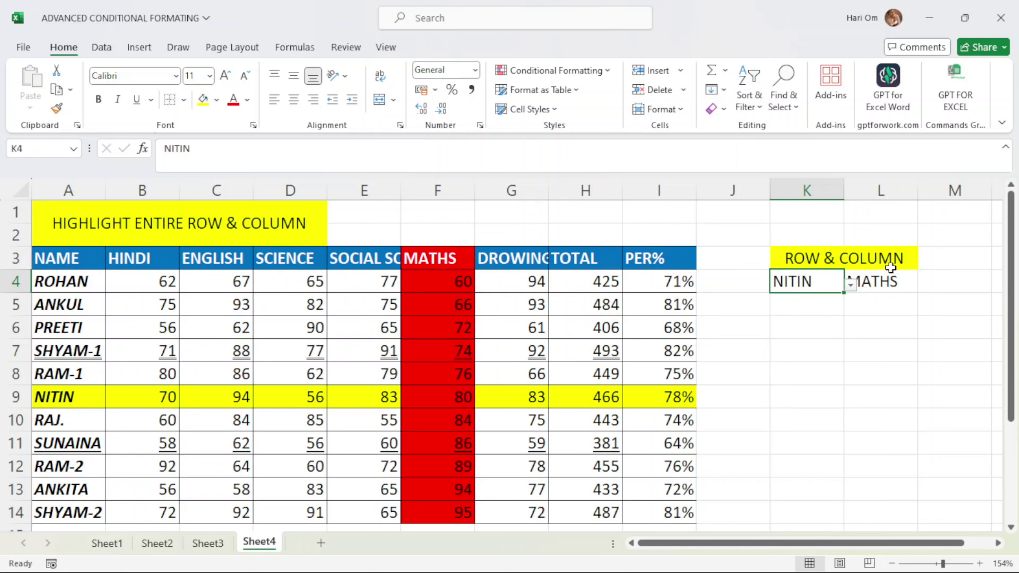
left_click(880, 279)
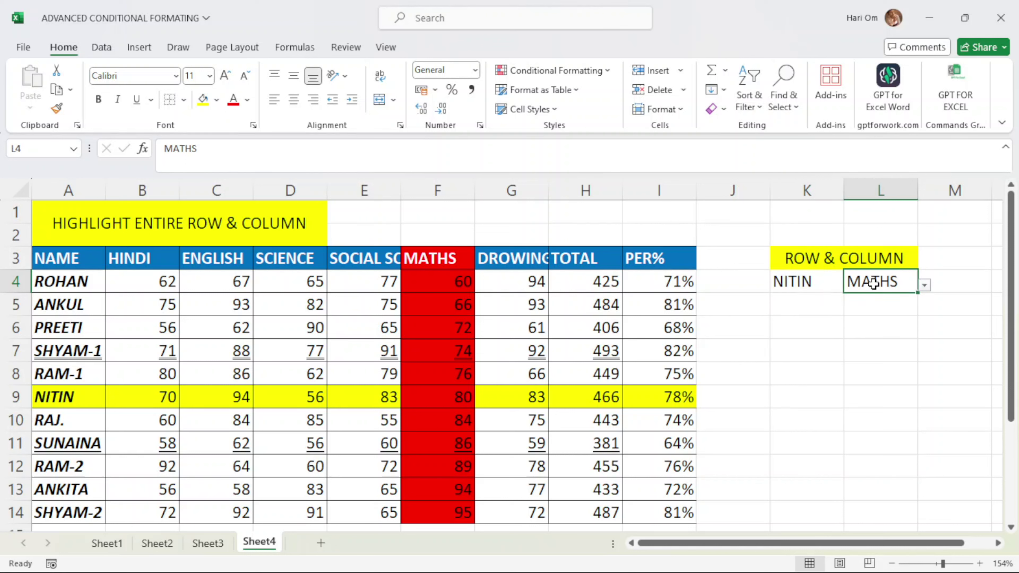
left_click(925, 286)
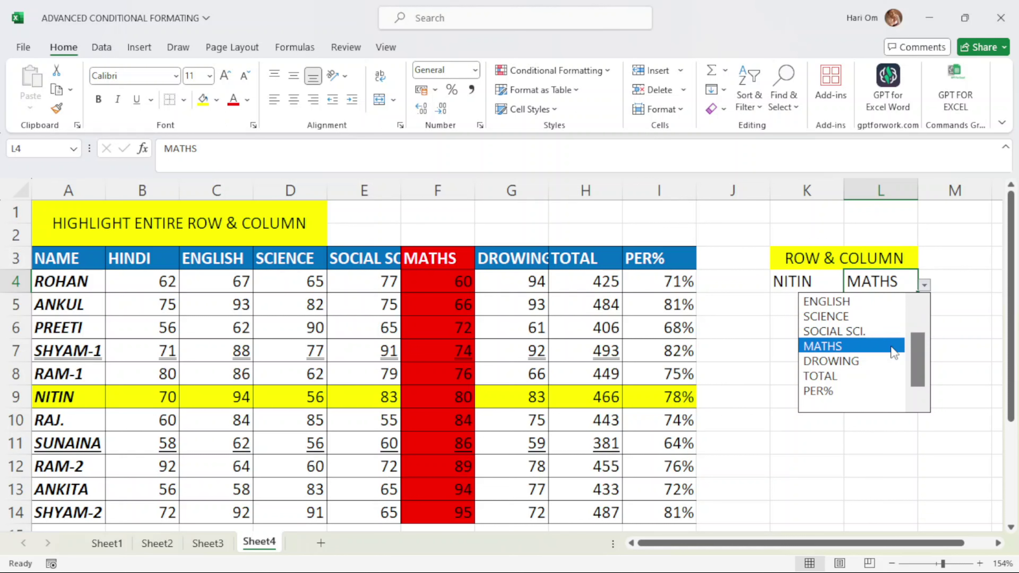
left_click(887, 376)
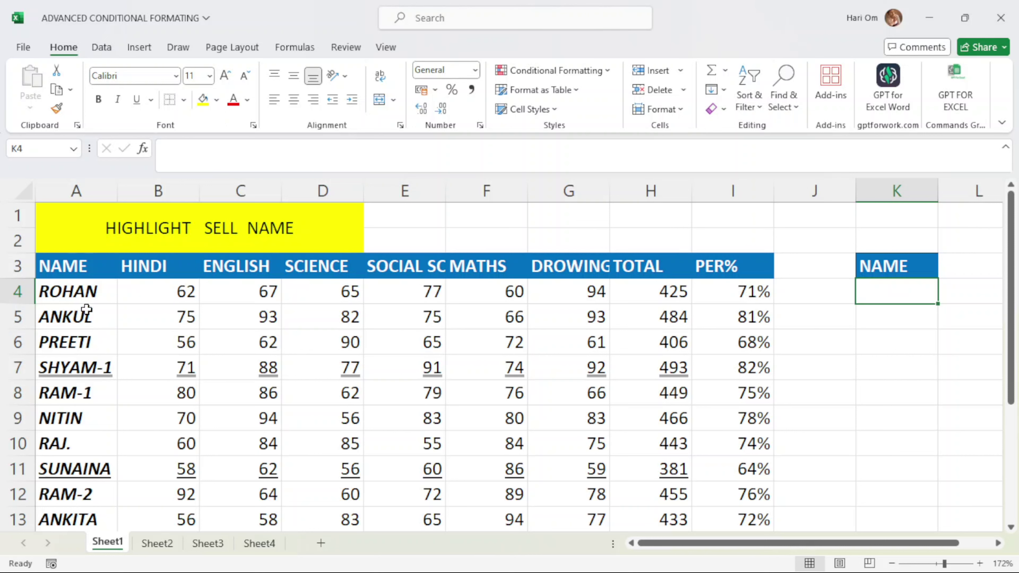
Give cell K4 on Sheet1 a List data validation sourced from the student names in column A, and check the choices it offers
left_click_drag(96, 291, 141, 279)
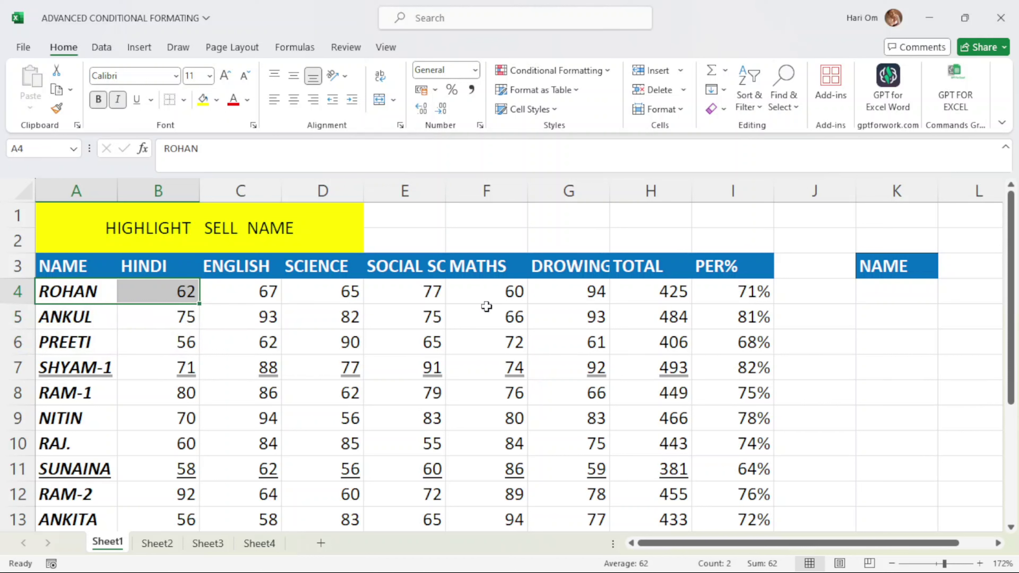
left_click(876, 286)
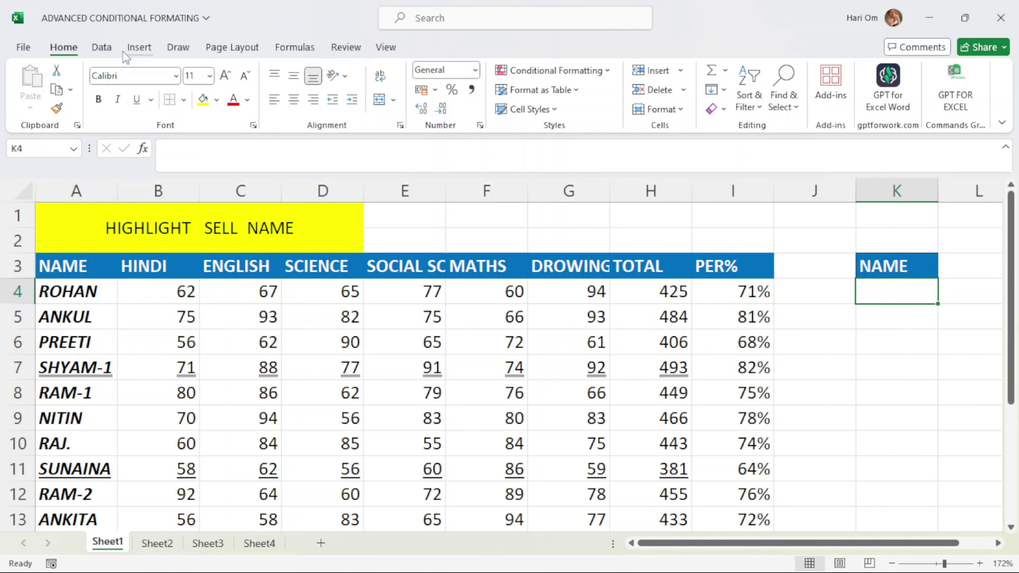
left_click(112, 53)
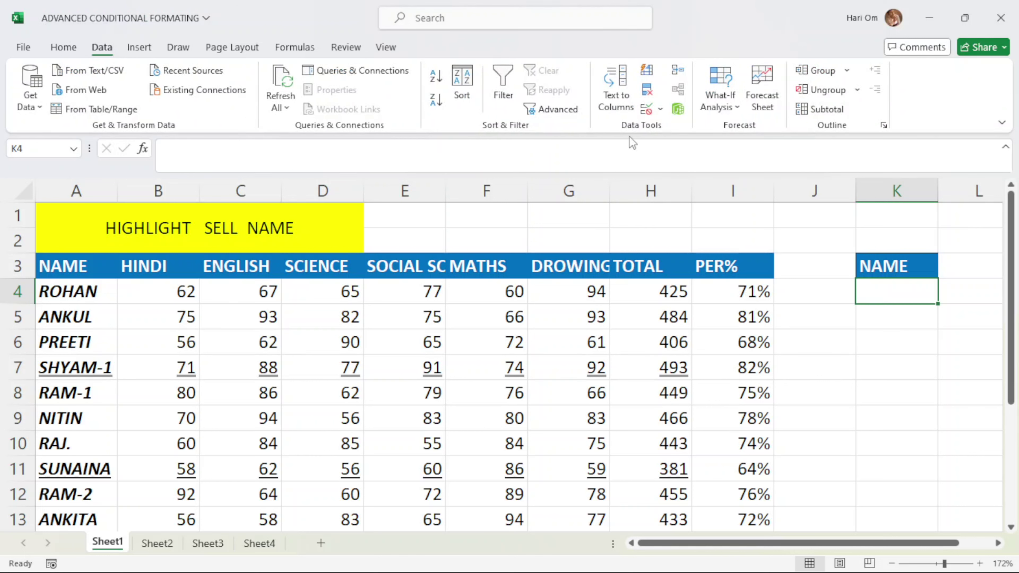
left_click(662, 112)
left_click(678, 132)
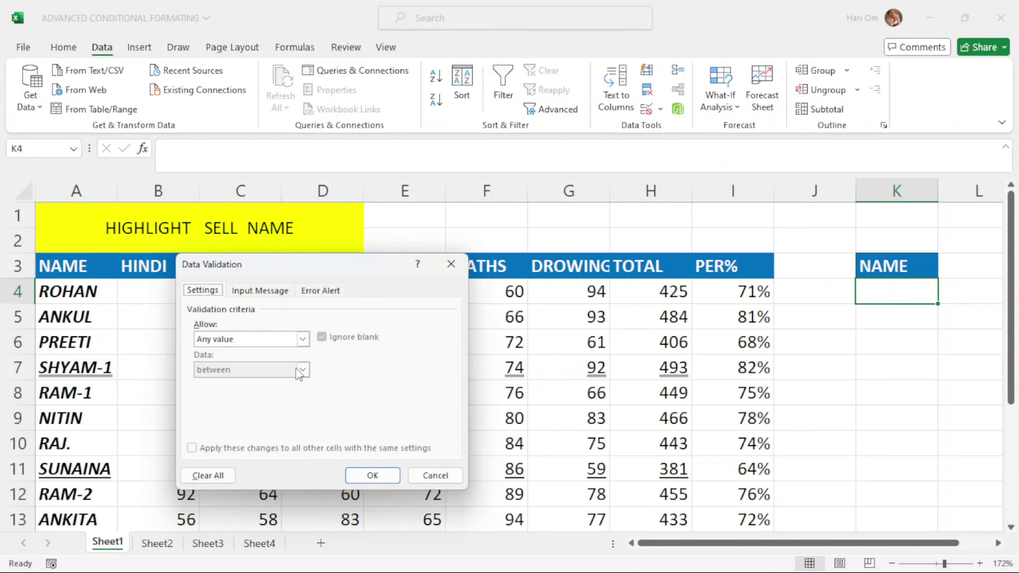
mouse_move(769, 571)
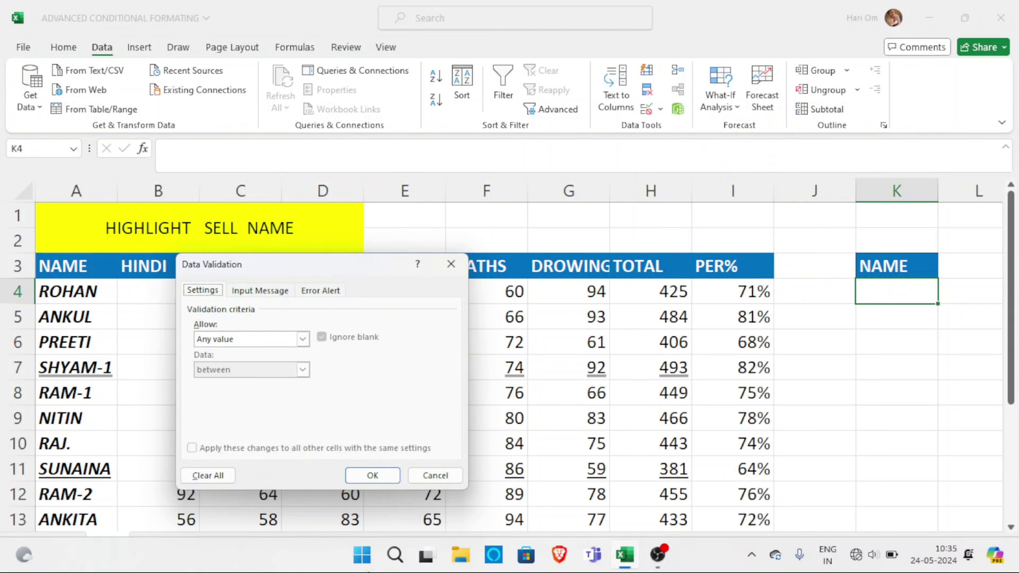
left_click(303, 339)
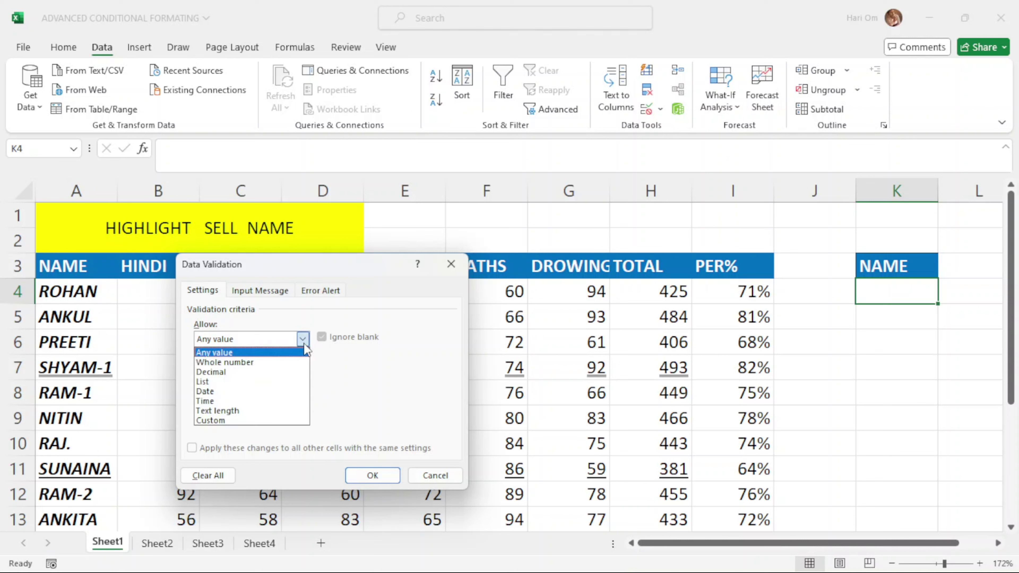
left_click(263, 381)
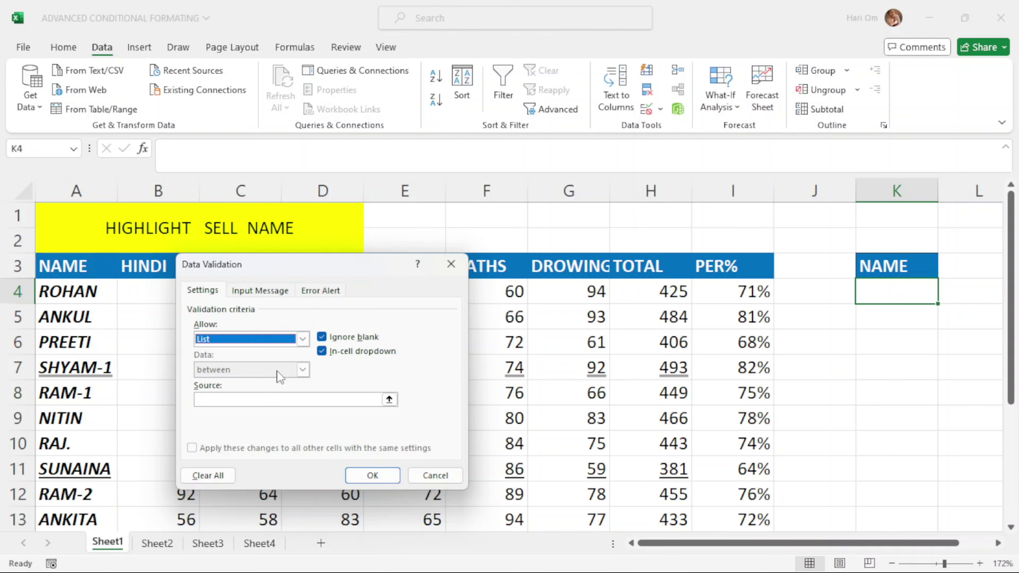
left_click(217, 398)
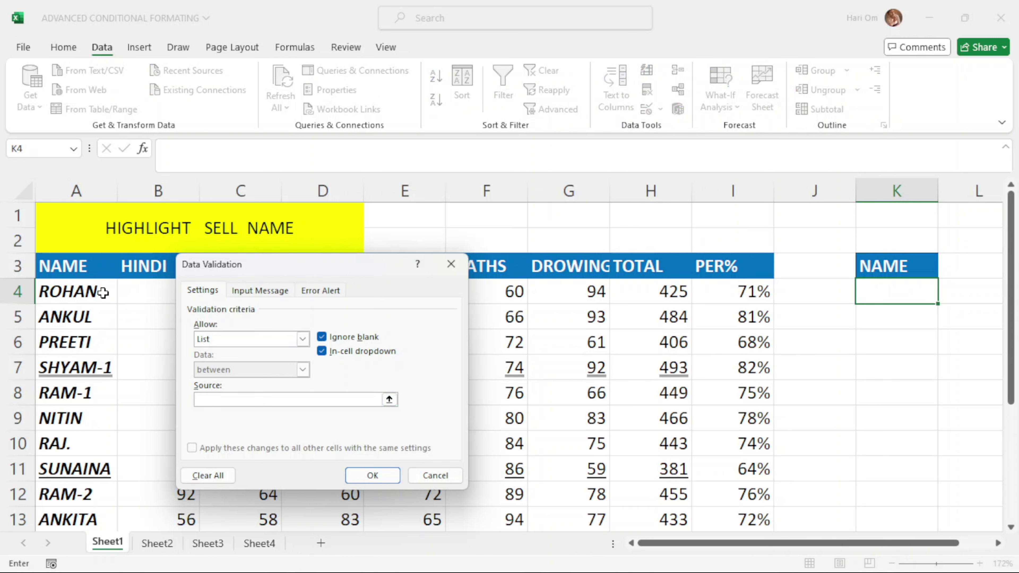
left_click_drag(103, 290, 89, 496)
left_click(363, 473)
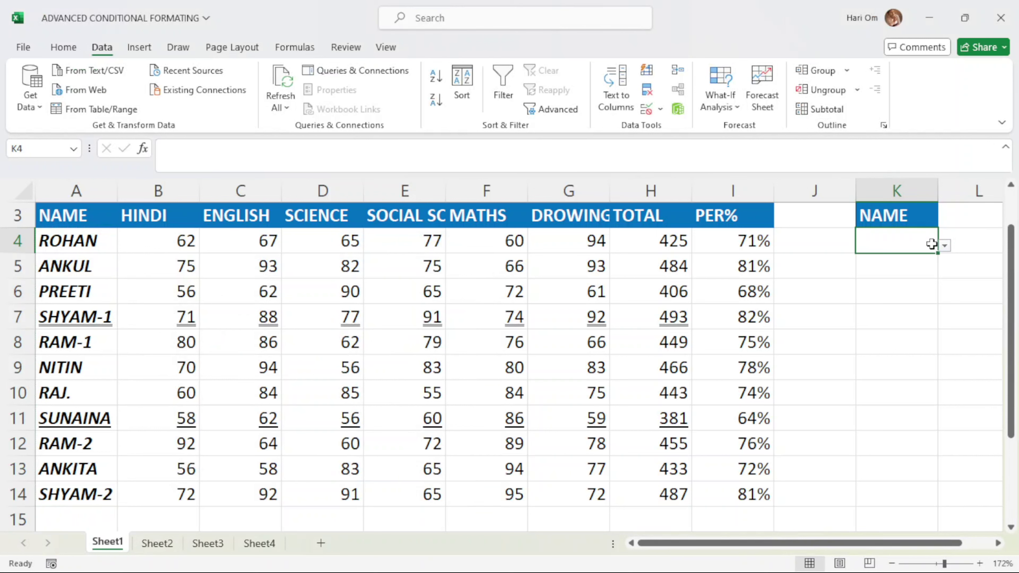
left_click(944, 246)
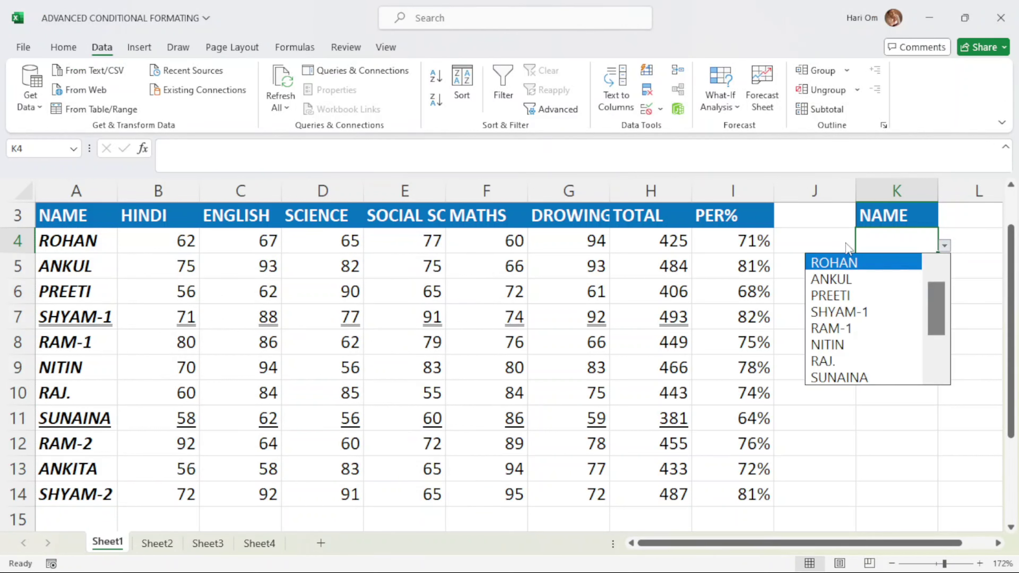
left_click(888, 235)
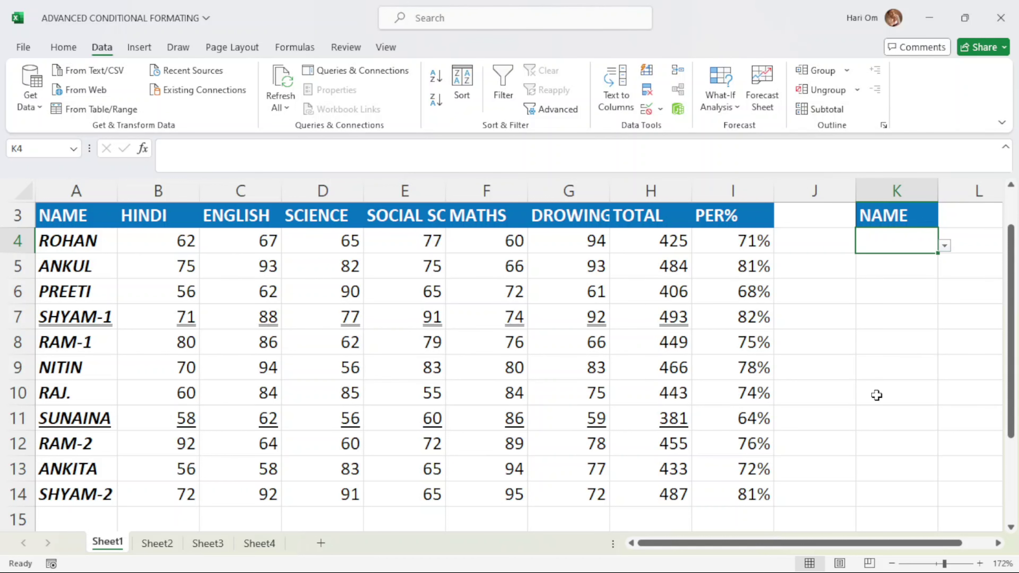
Start a new conditional formatting rule for the student names in A4:A14 that uses a formula to determine which cells to format
scroll(876, 395, "up", 1)
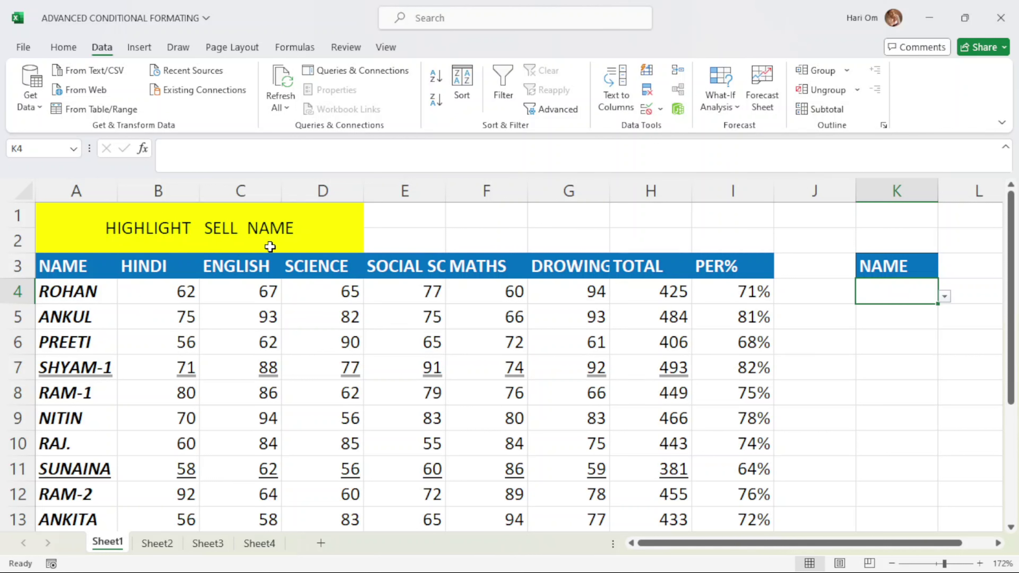
left_click_drag(105, 291, 100, 489)
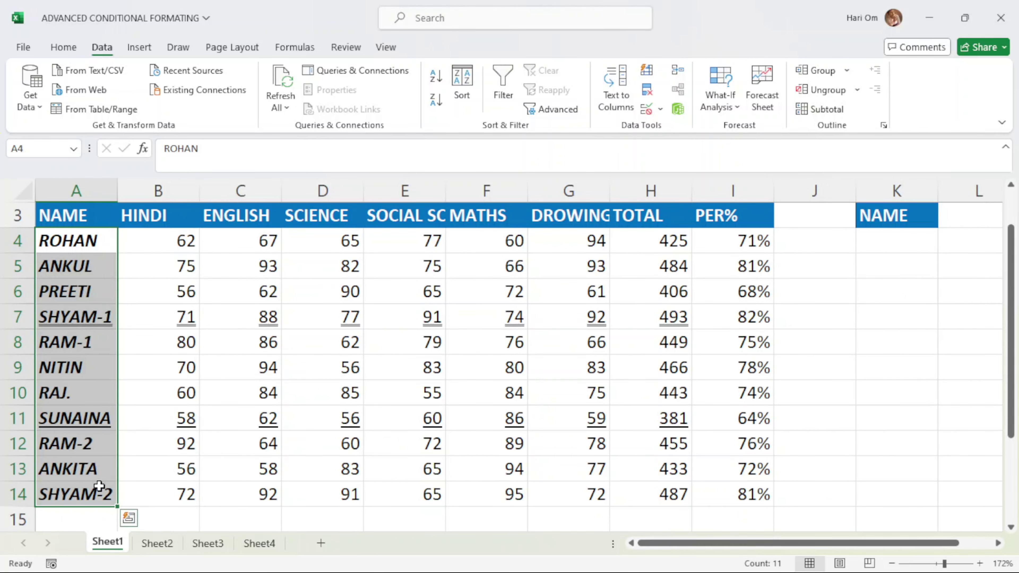
left_click(59, 52)
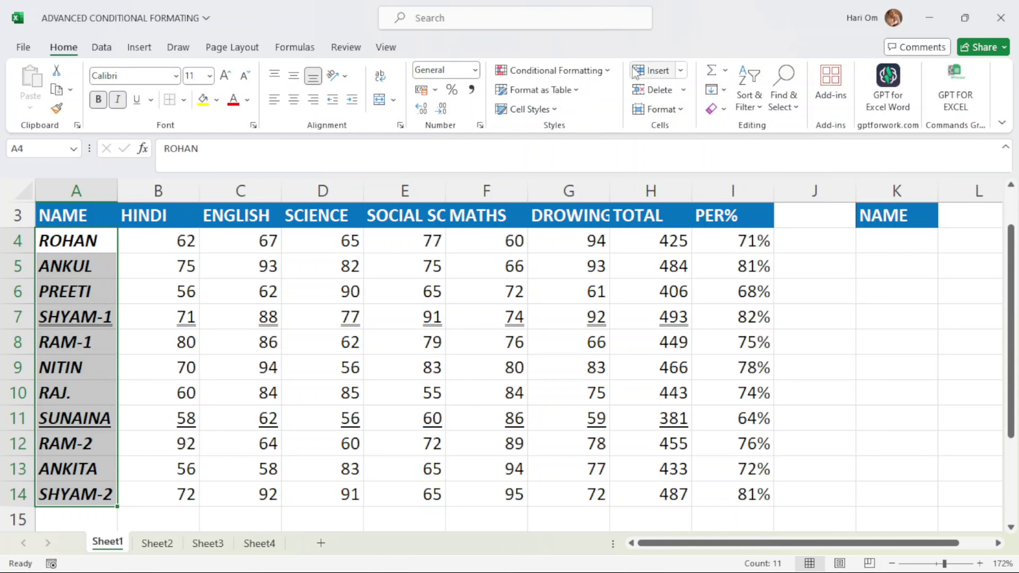
left_click(602, 71)
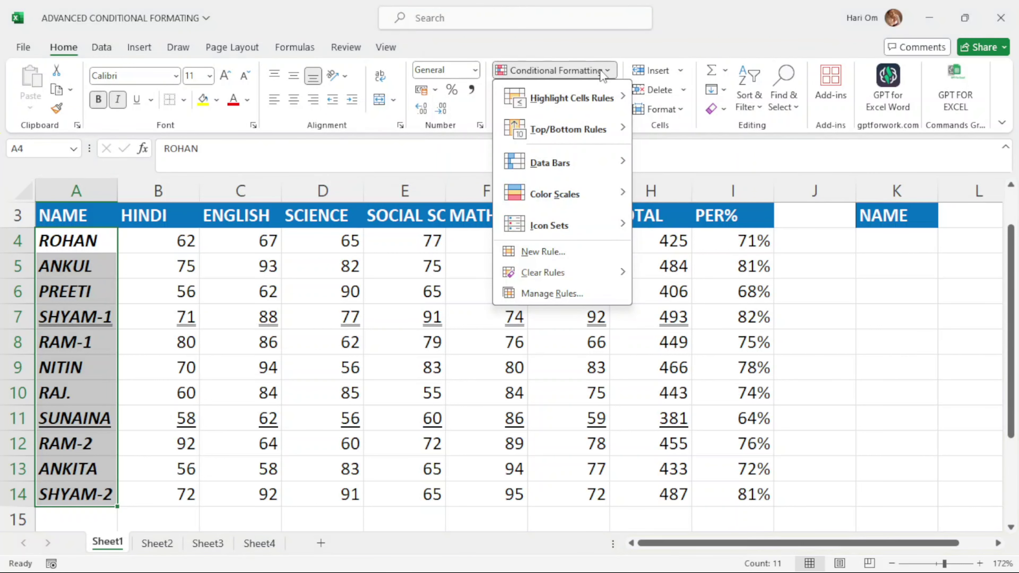
mouse_move(593, 127)
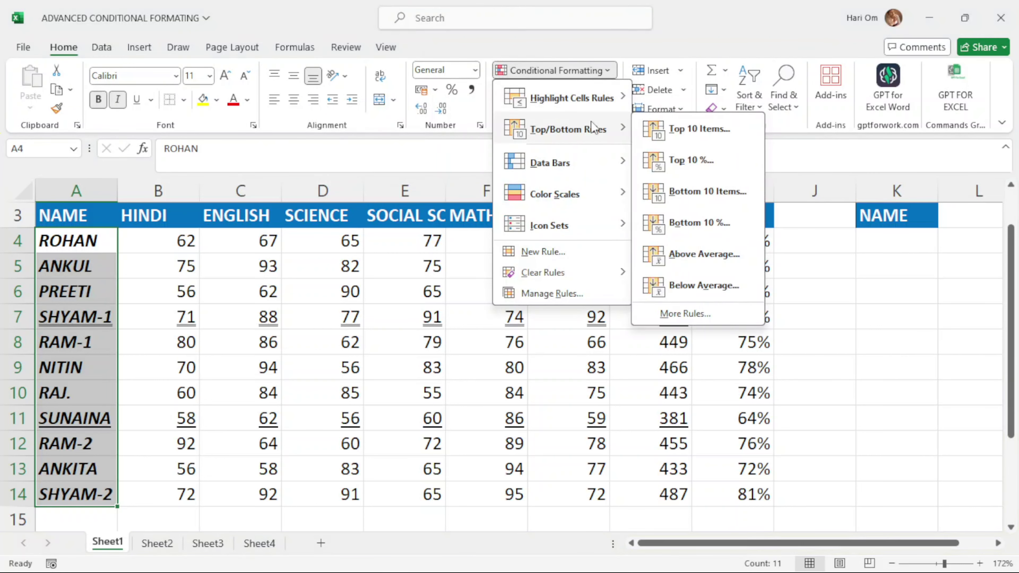
left_click(551, 253)
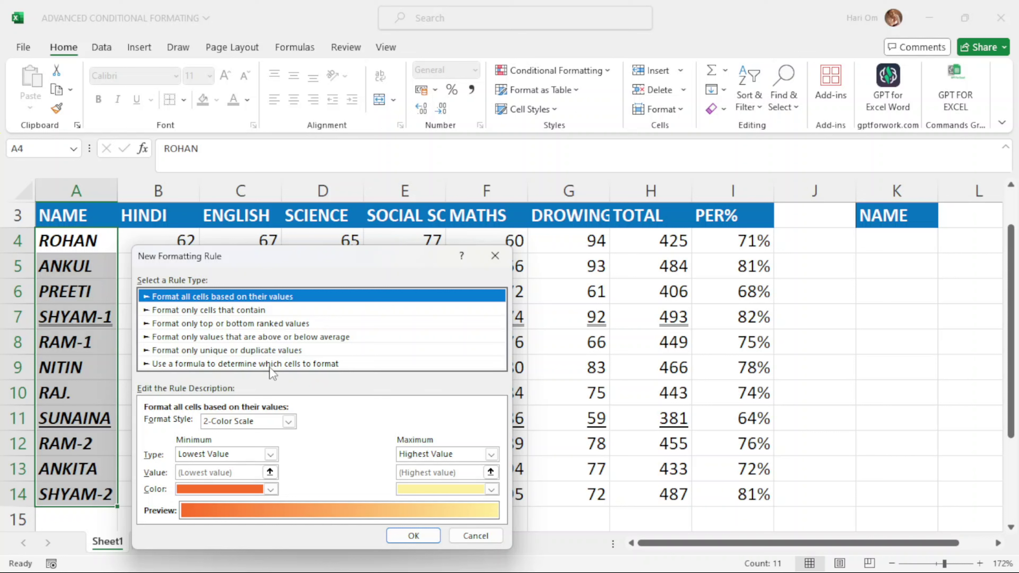
left_click(314, 367)
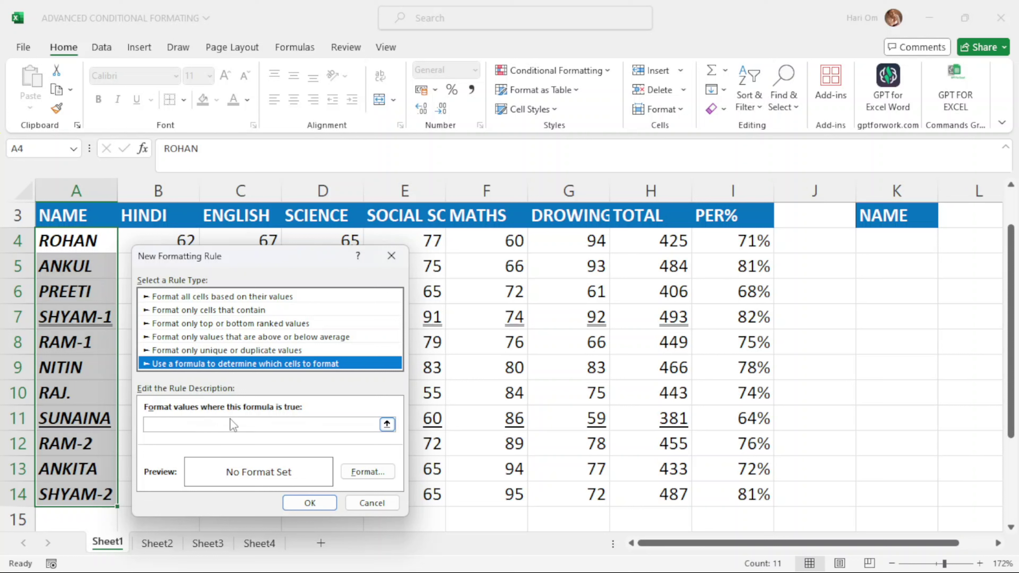
Set the rule's formula to =$A4=$K$4 so each name is compared with the selector cell
left_click(158, 426)
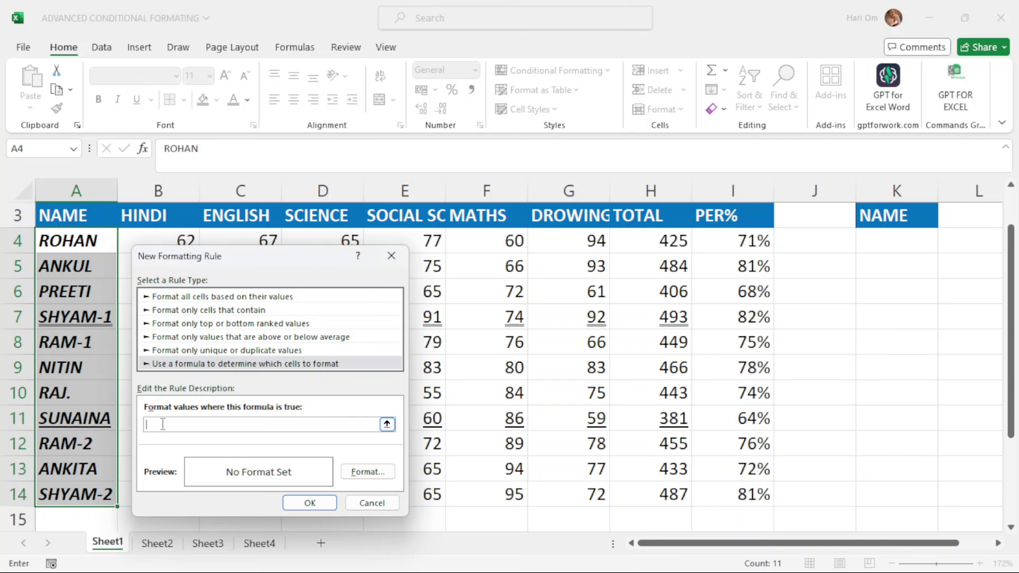
left_click(65, 241)
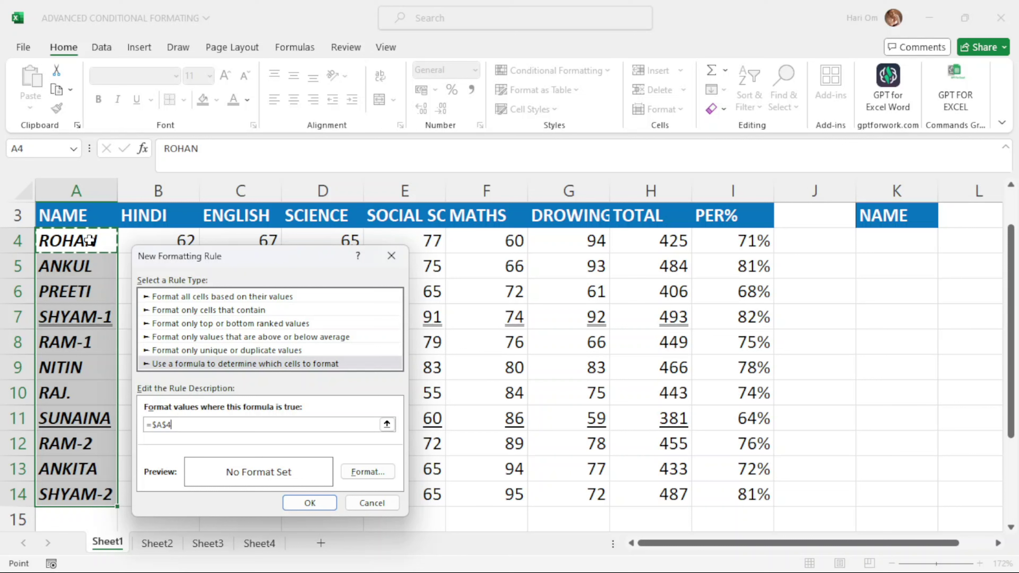
key("F4")
key("F4")
type("=")
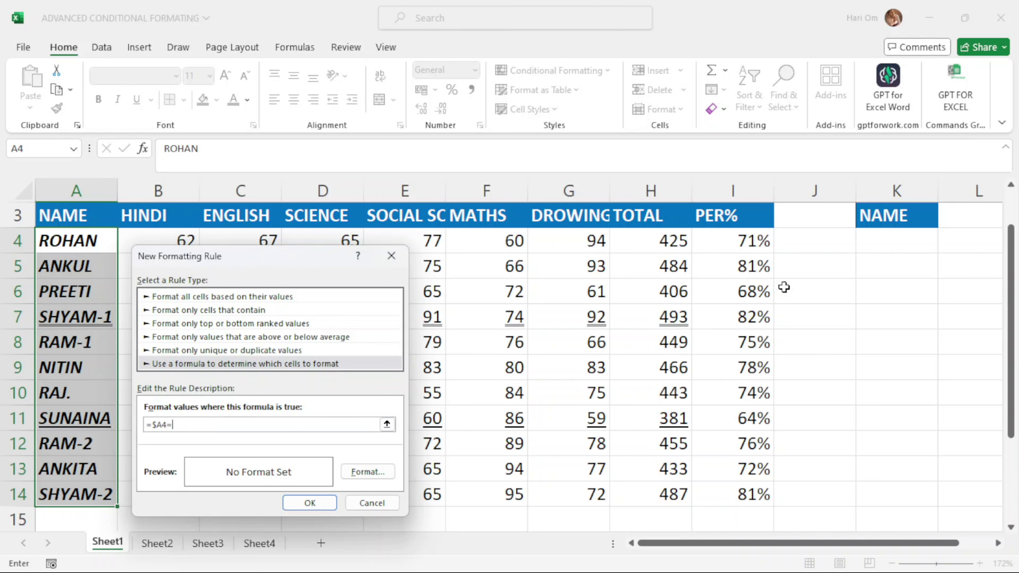
left_click(883, 244)
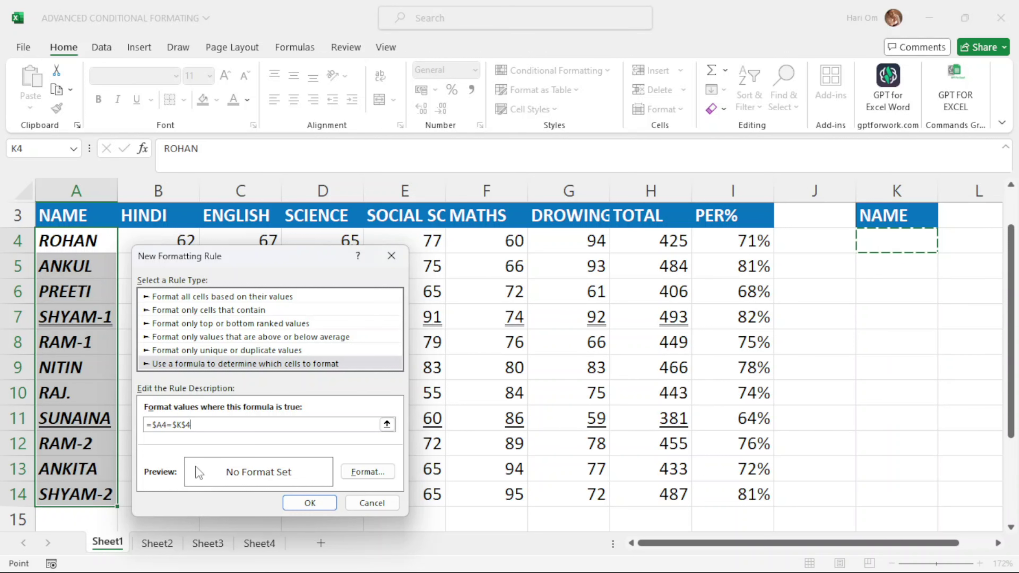
Give the rule a red background fill and apply it to the name cells
left_click(360, 474)
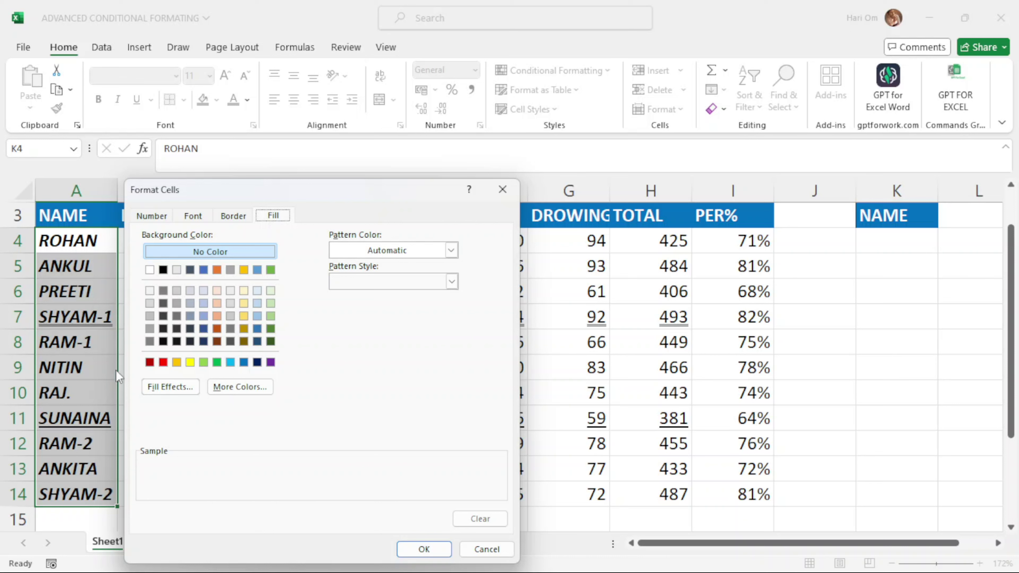
left_click(165, 362)
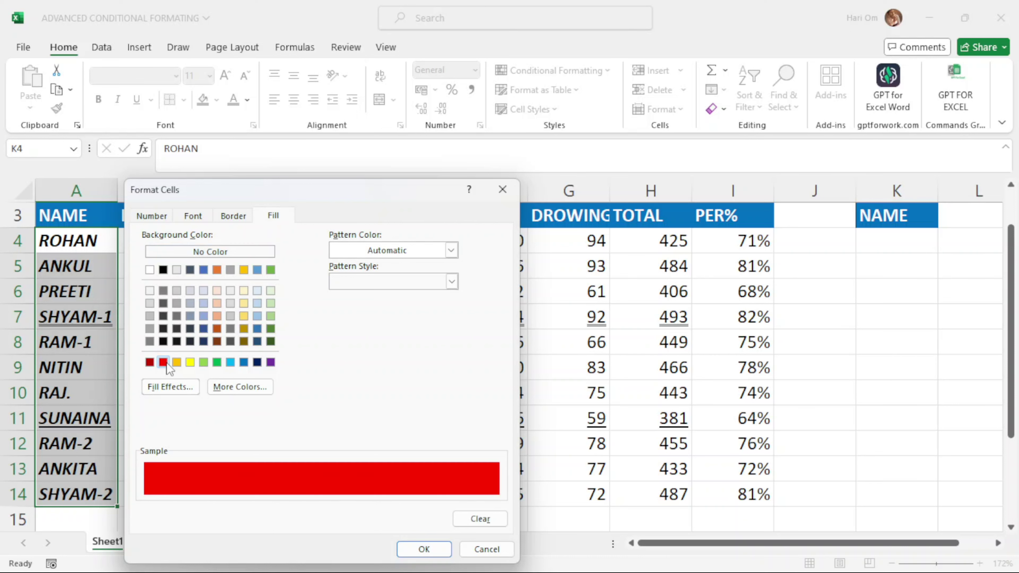
left_click(424, 549)
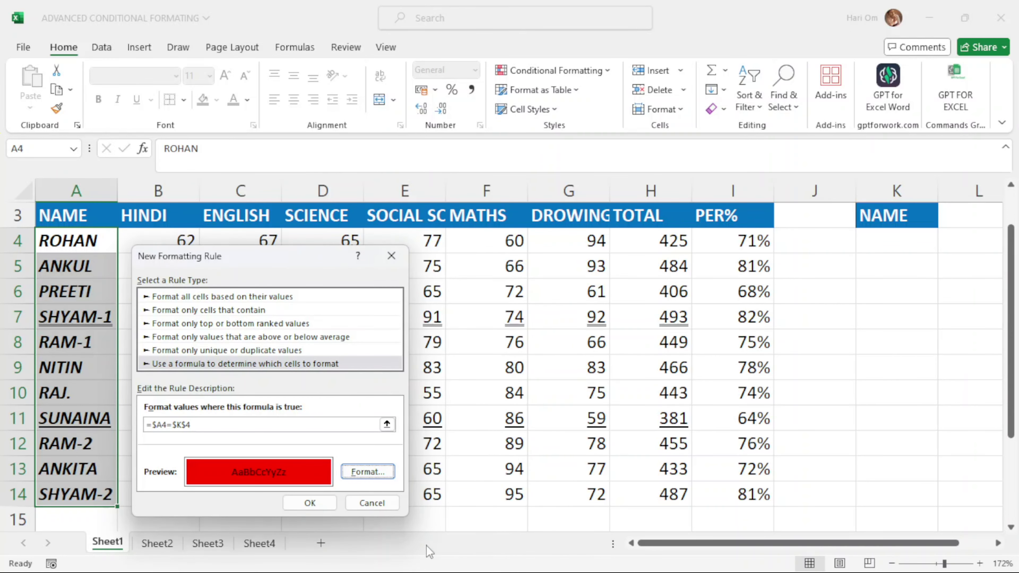
left_click(303, 503)
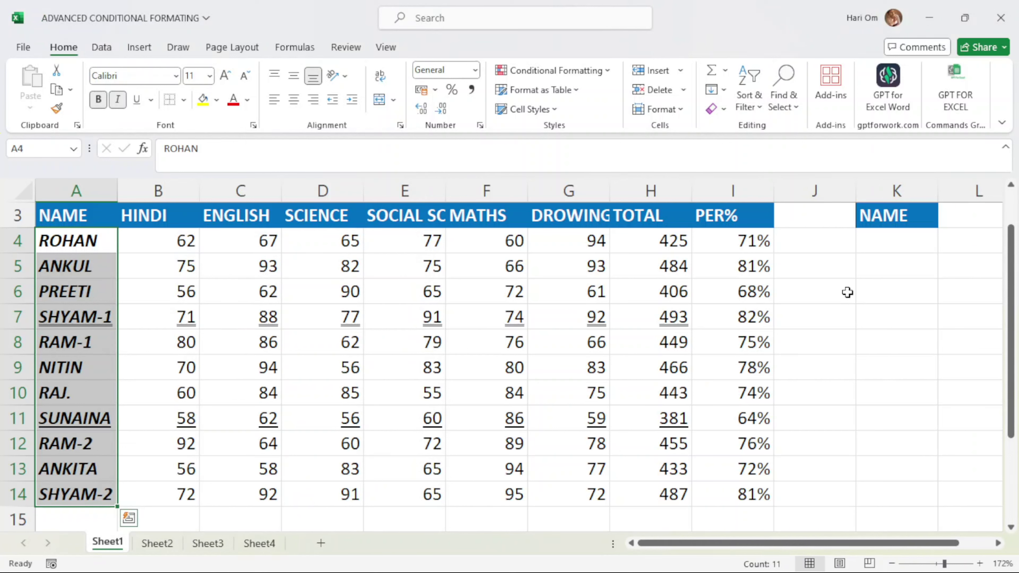
Test the rule by choosing the student from row 5 and finally the one from row 7 in selector cell K4
left_click_drag(909, 243, 864, 284)
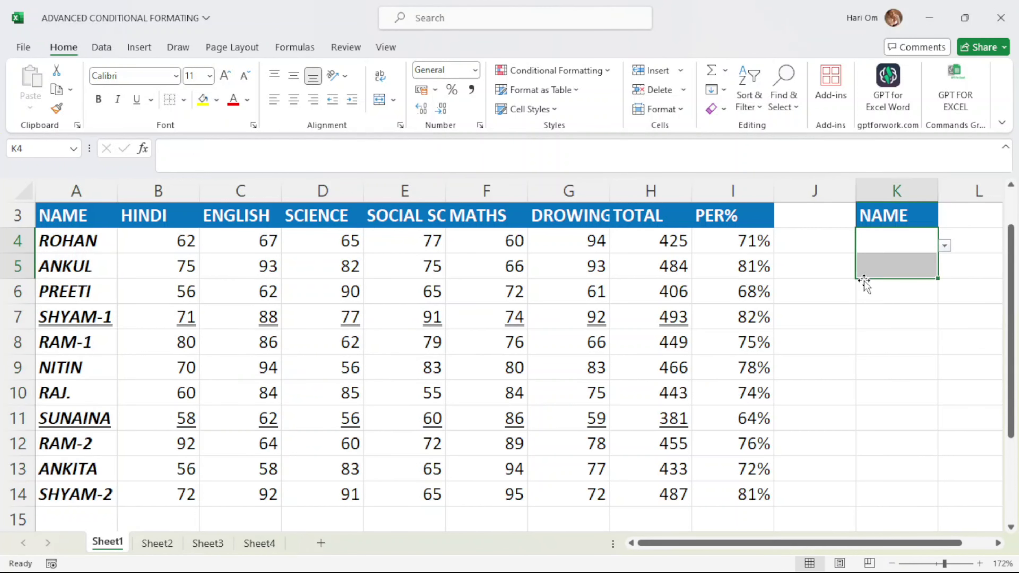
left_click(905, 249)
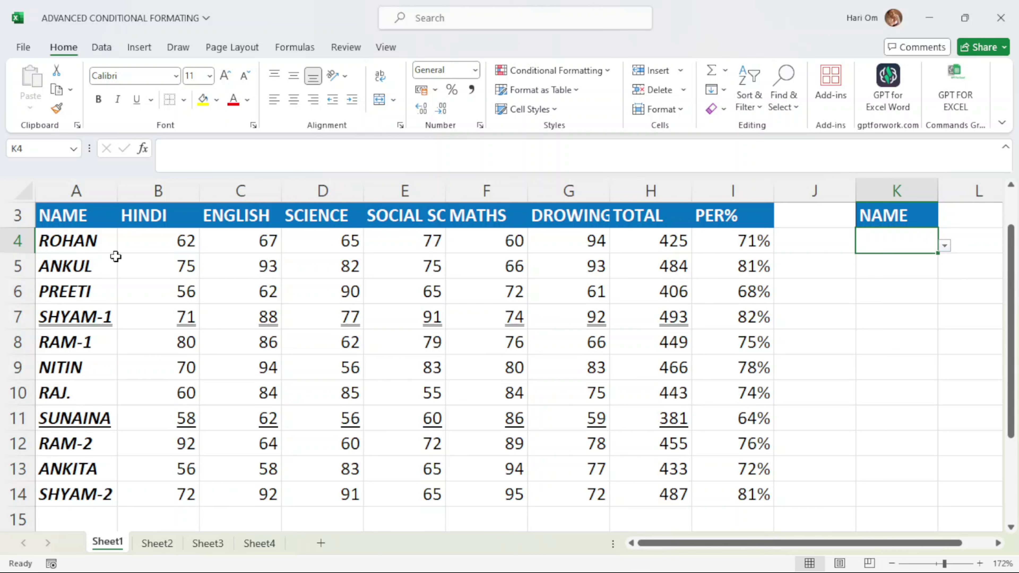
left_click(944, 246)
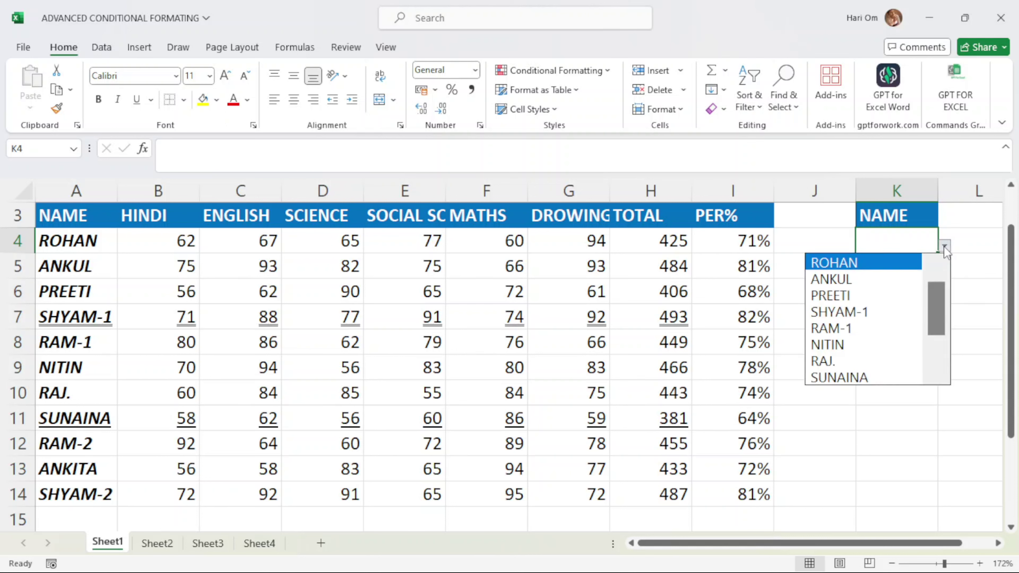
left_click(841, 279)
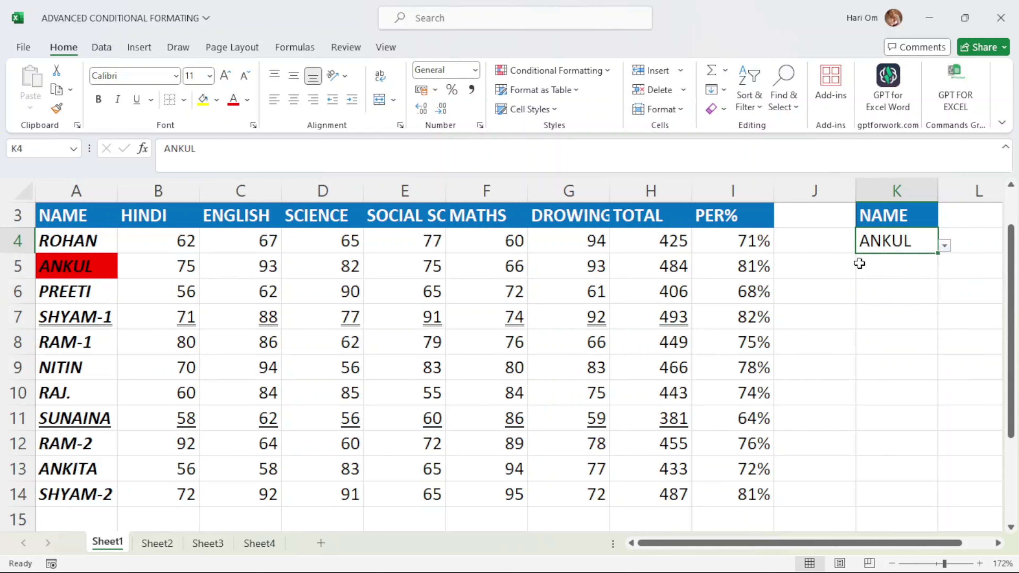
left_click(945, 246)
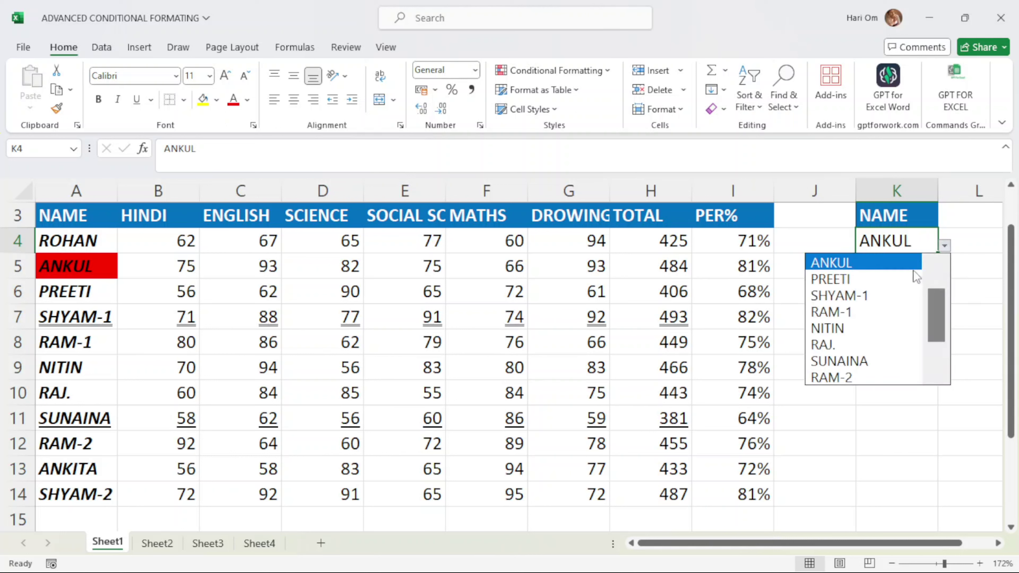
left_click(865, 295)
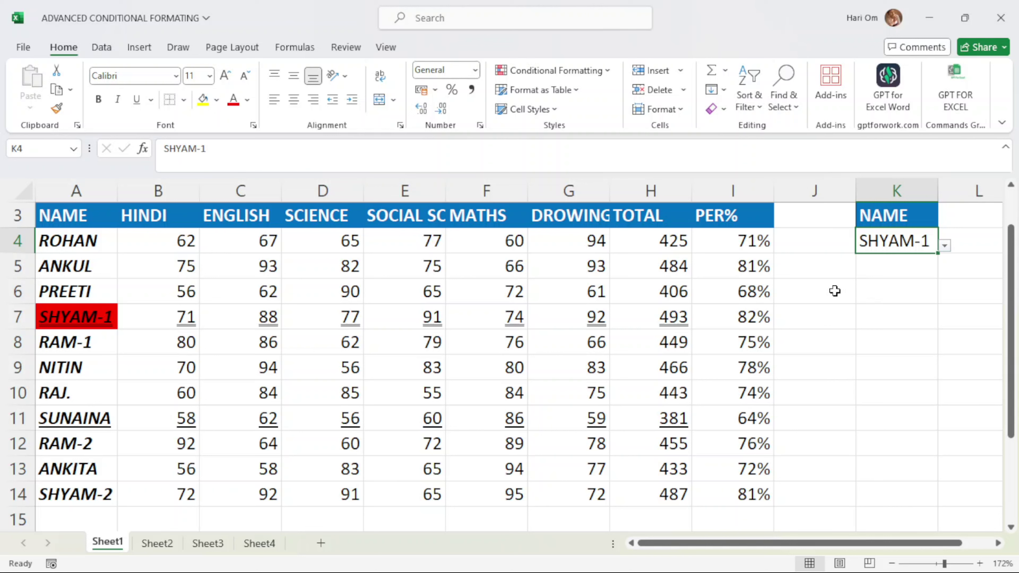
scroll(834, 290, "up", 1)
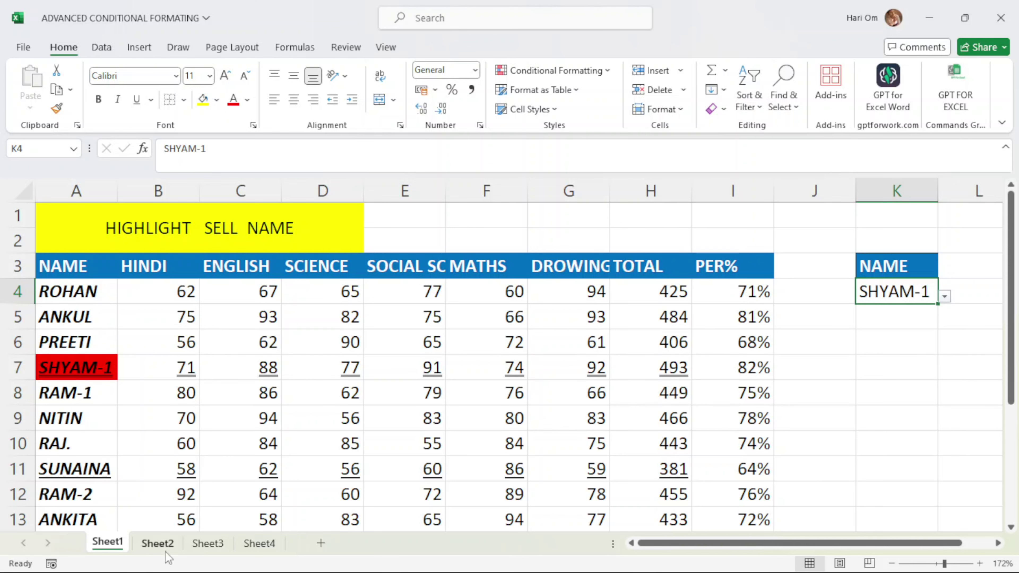
On Sheet2, give cell K4 under ROW a List data validation with the source =$A$4:$A$14
left_click(157, 543)
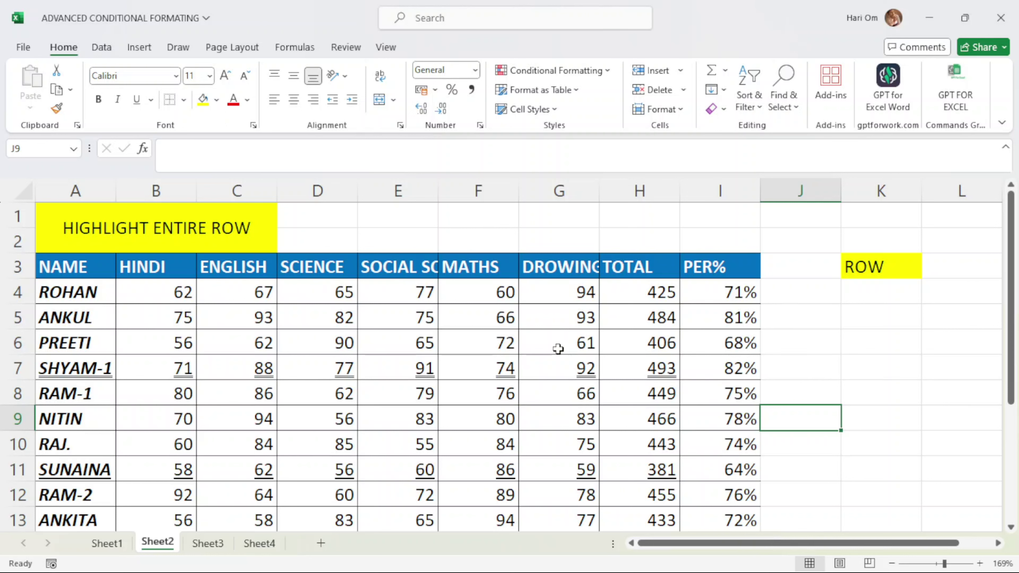
left_click(874, 294)
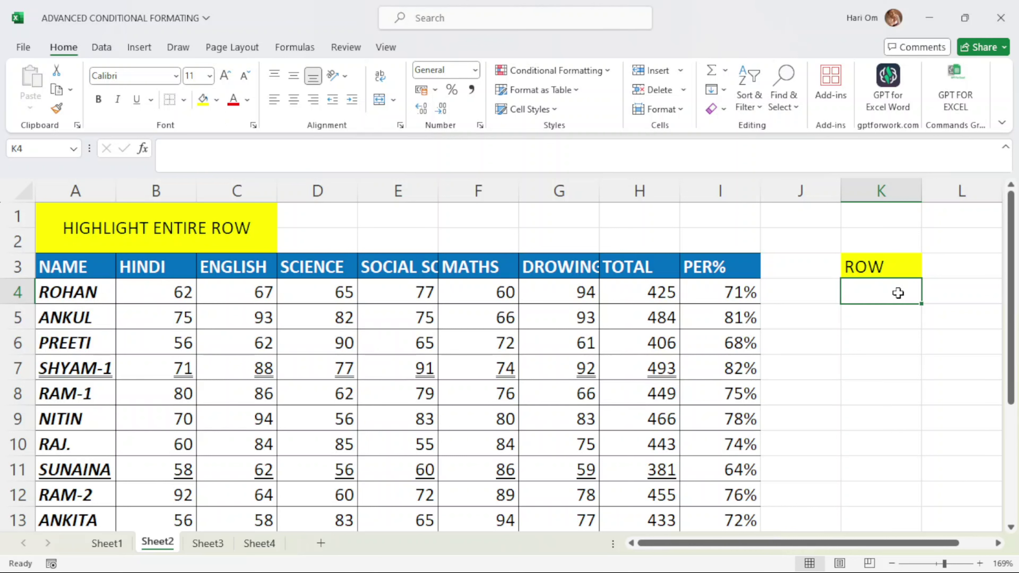
left_click(102, 47)
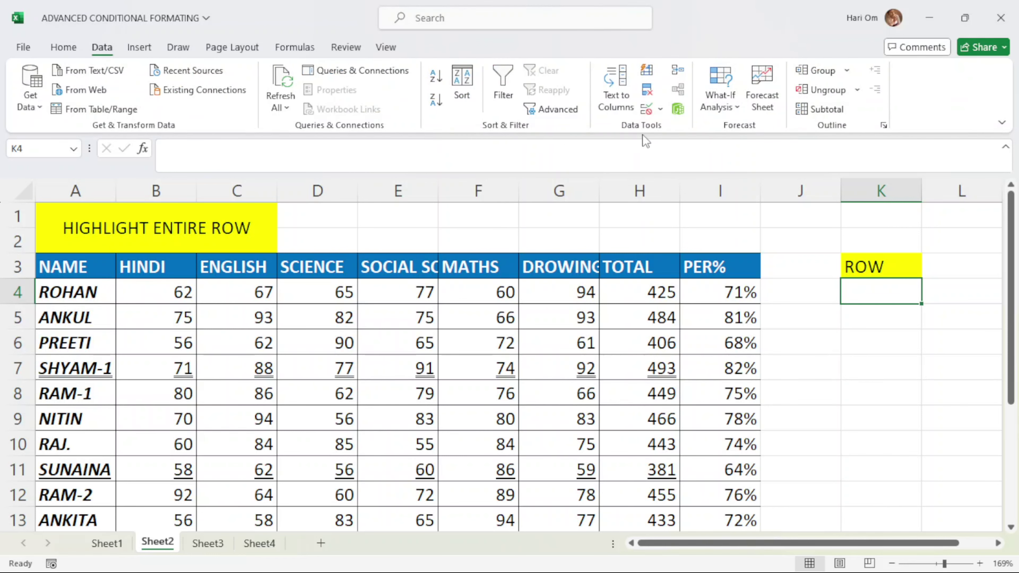
left_click(662, 112)
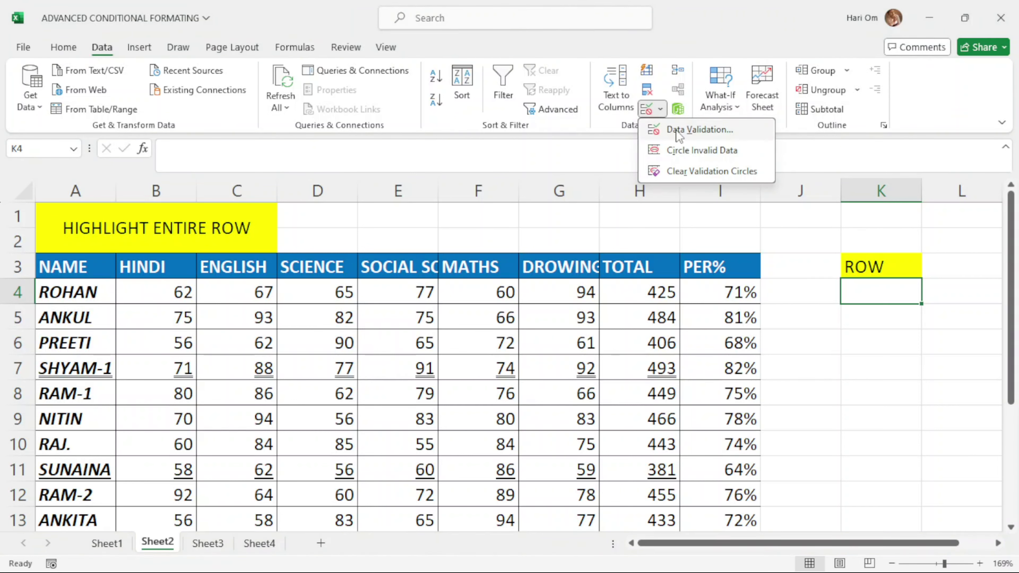
left_click(679, 132)
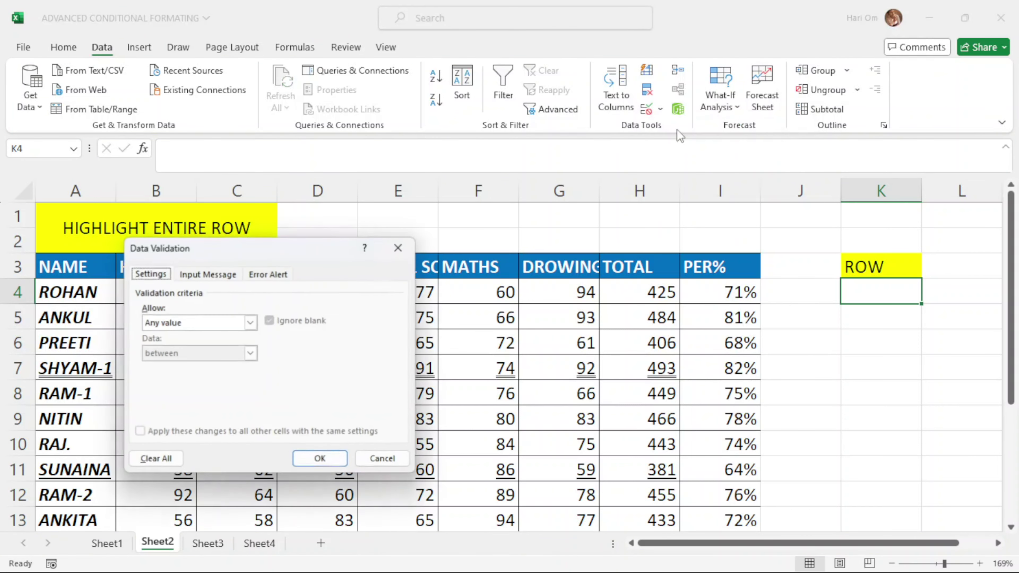
left_click(254, 329)
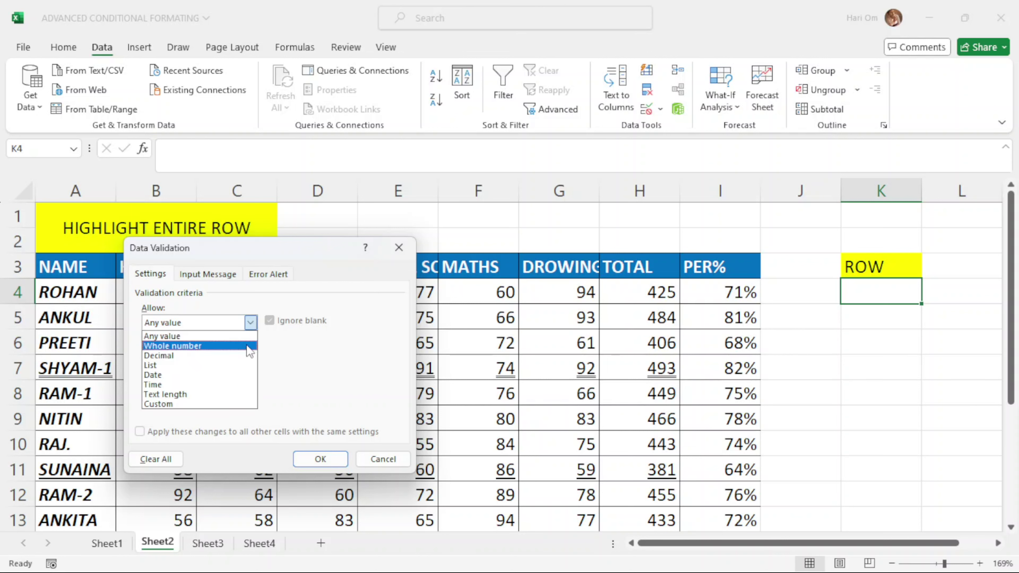
left_click(224, 362)
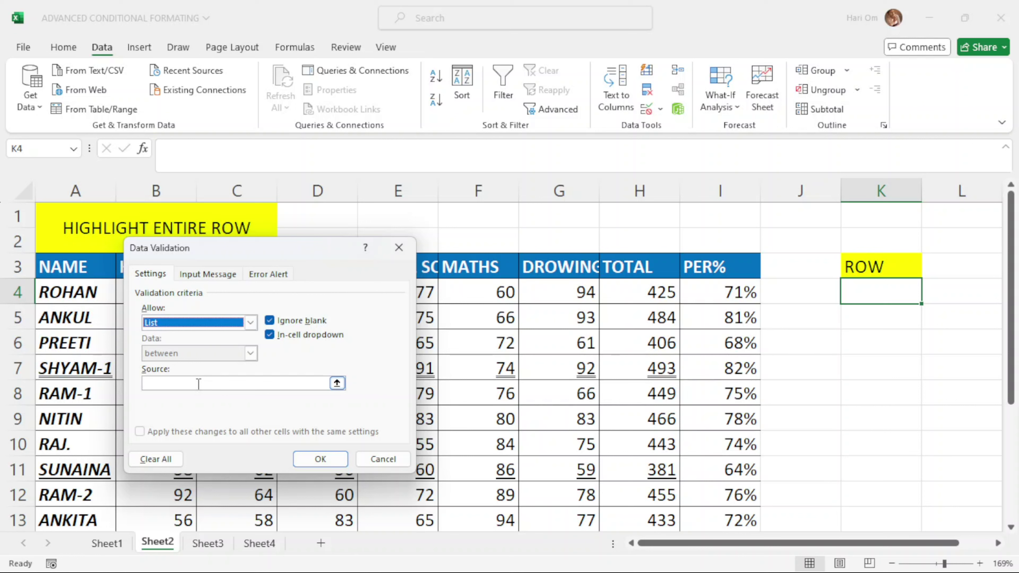
left_click(163, 383)
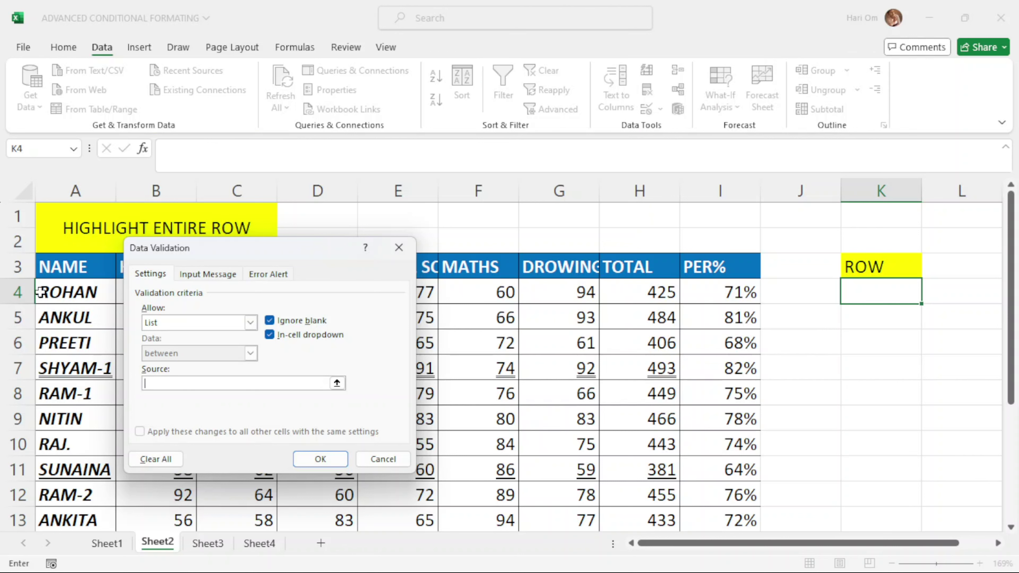
left_click_drag(65, 293, 78, 498)
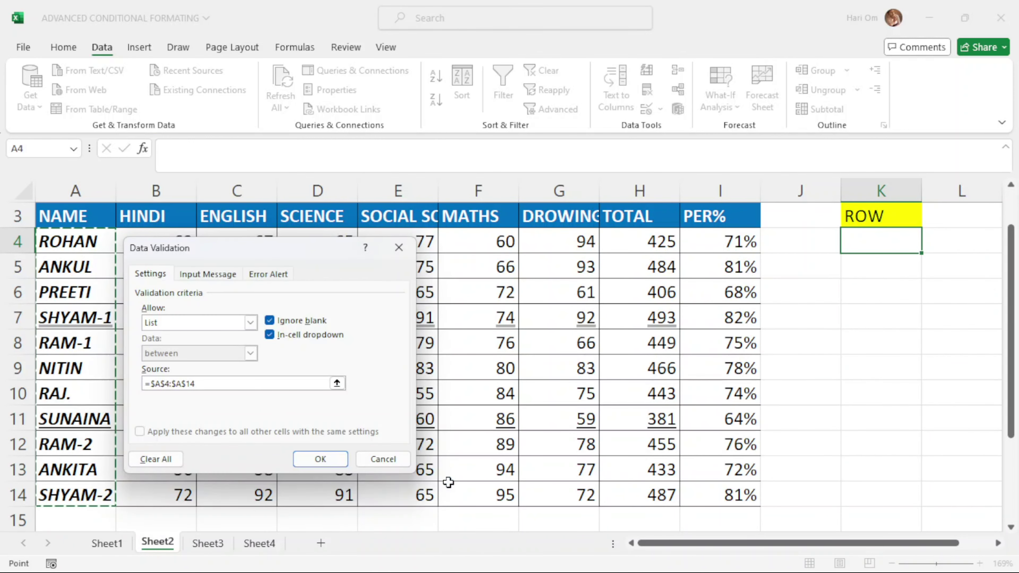
left_click(316, 461)
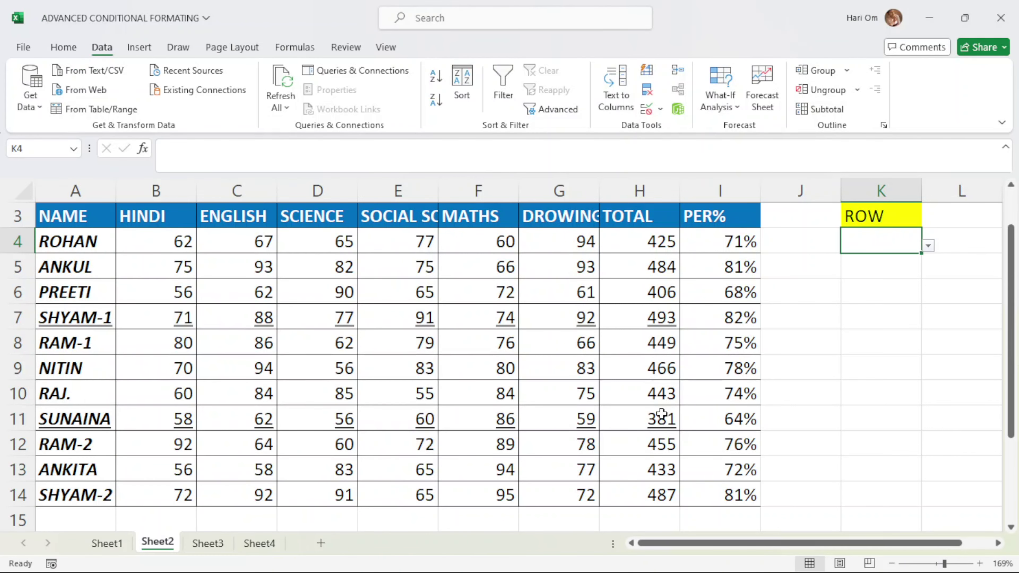
Choose the student from row 4 in Sheet2's selector cell K4
left_click(928, 246)
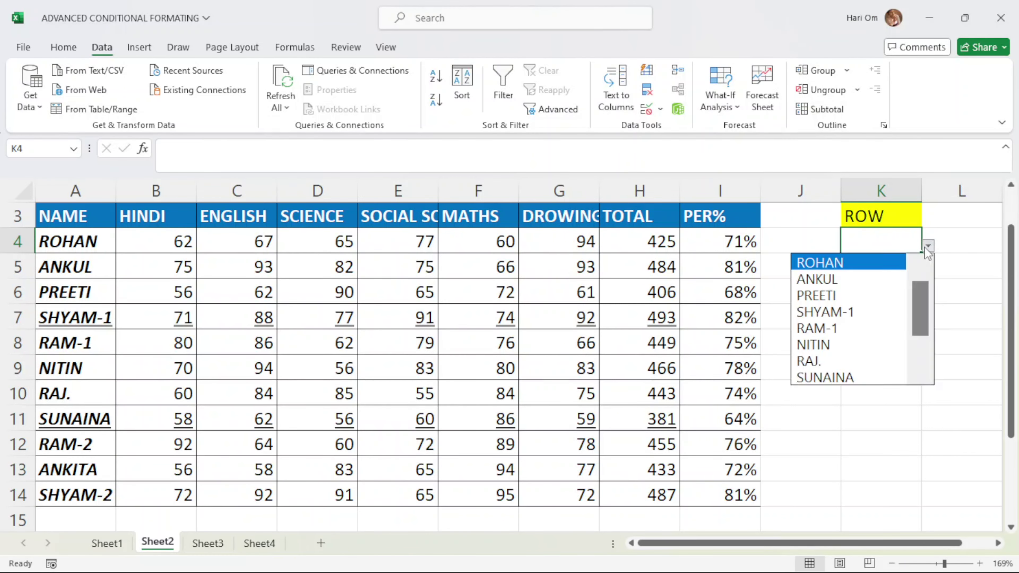
left_click(877, 266)
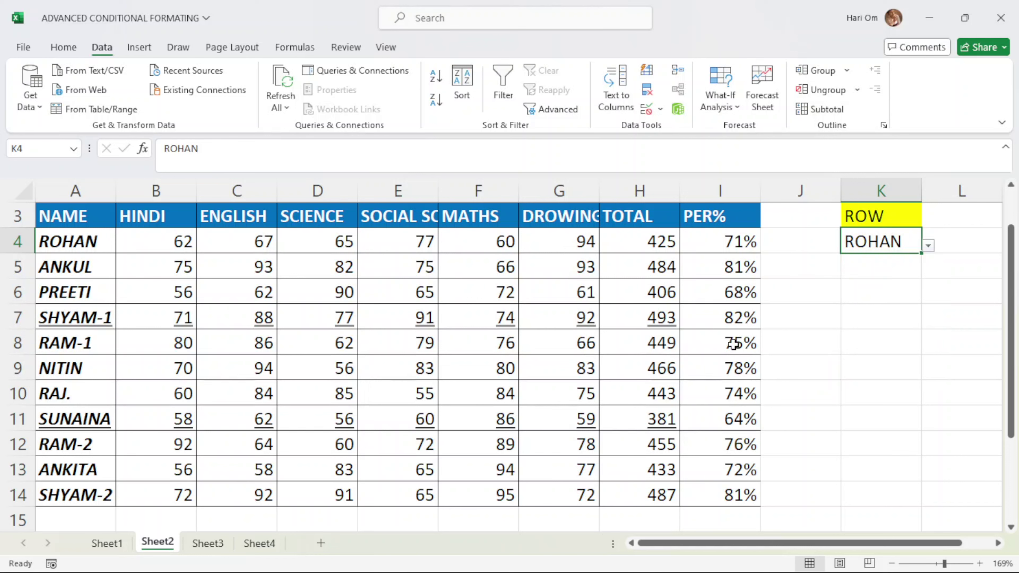
scroll(243, 289, "up", 1)
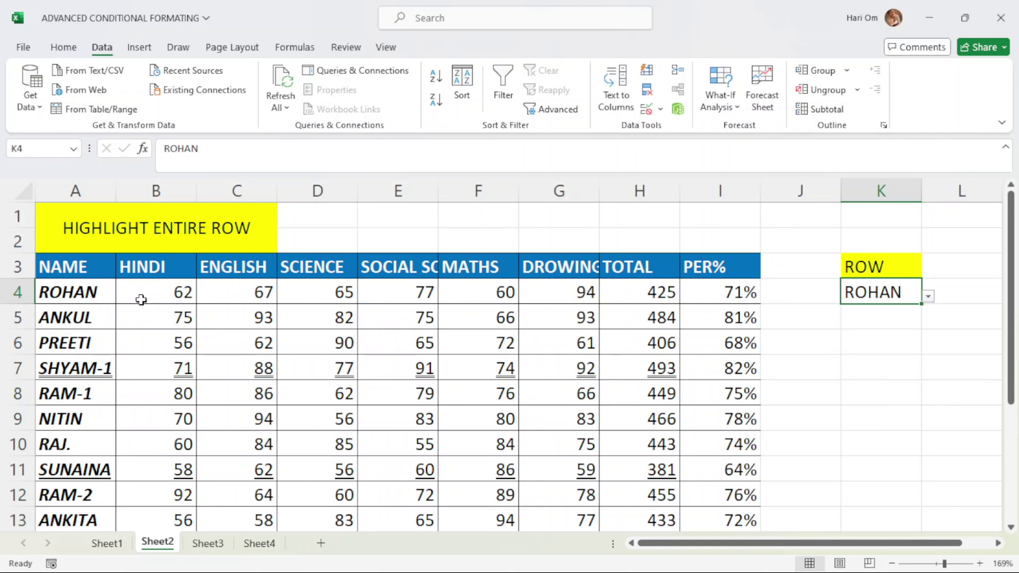
Start a new conditional formatting rule for cells A4:I14 that uses a formula to determine which cells to format
left_click_drag(52, 288, 716, 491)
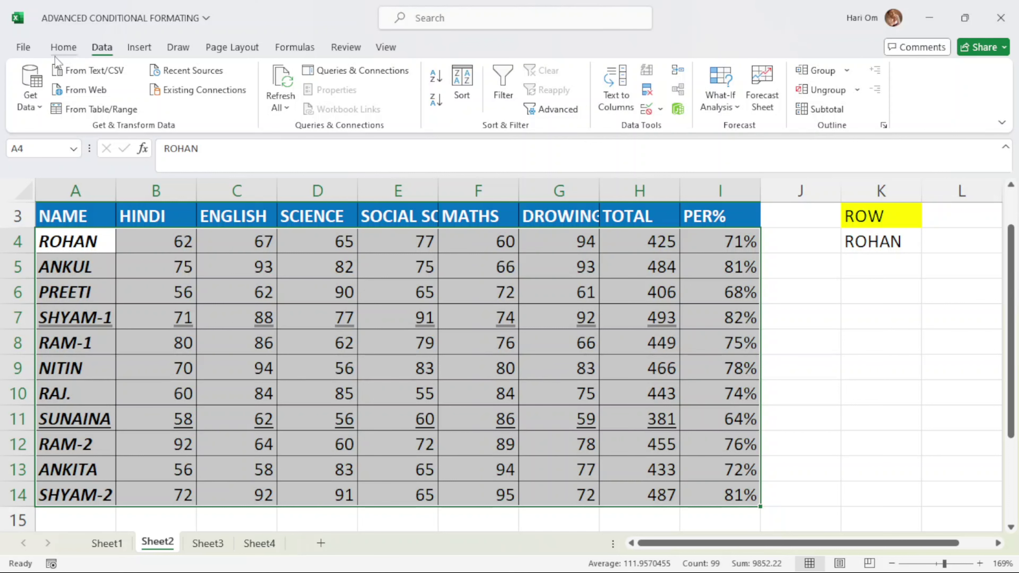
left_click(66, 53)
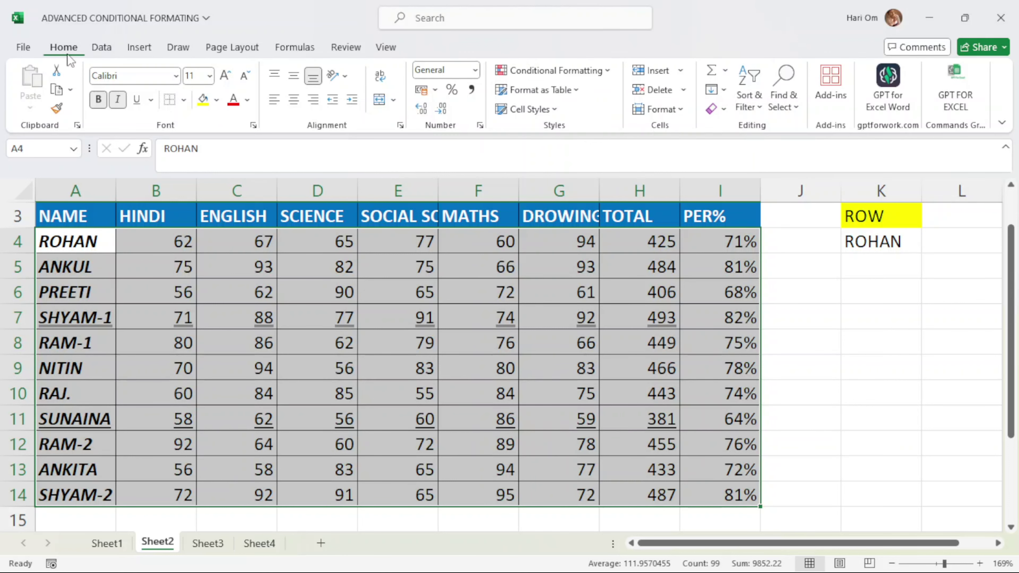
left_click(606, 72)
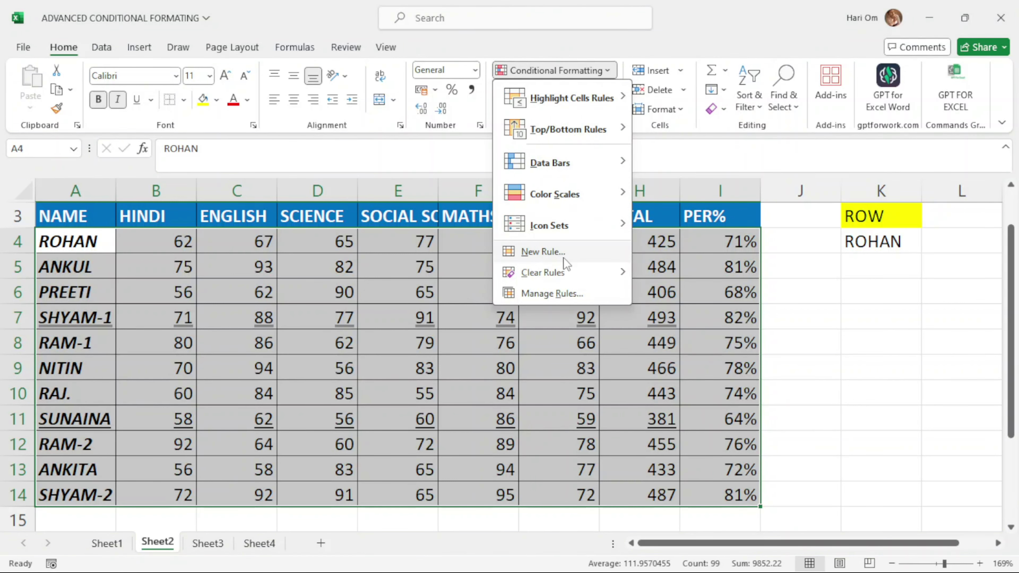
left_click(555, 251)
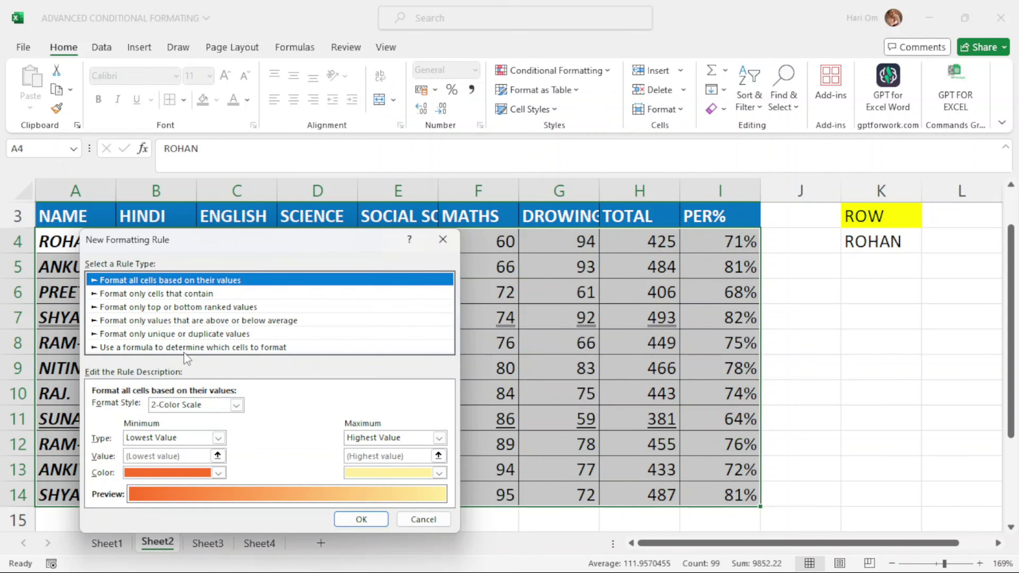
left_click(268, 348)
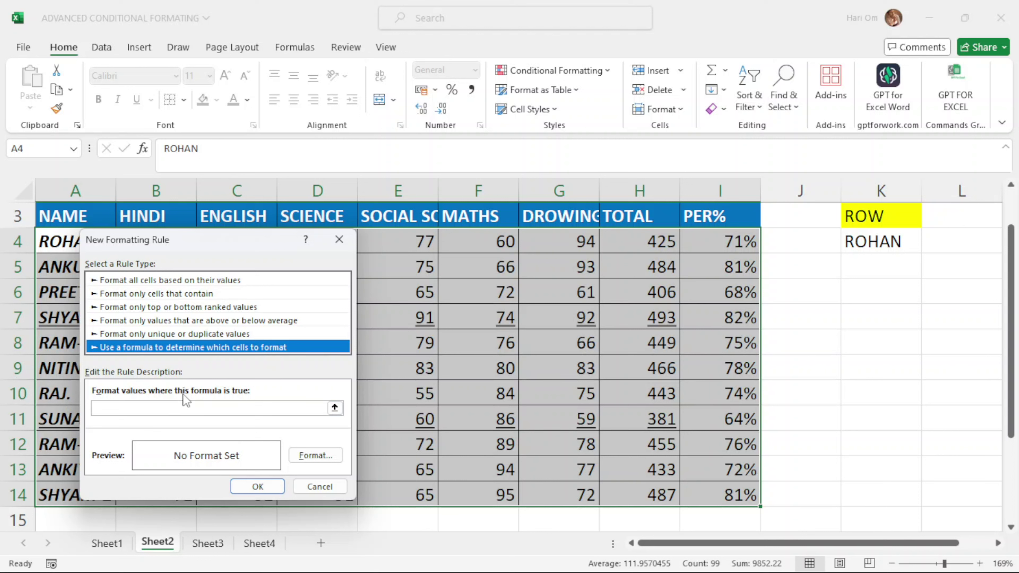
Enter =$A4:$I4=$K$4 as the rule's formula, comparing each table row with the selector cell
left_click(114, 409)
left_click(108, 406)
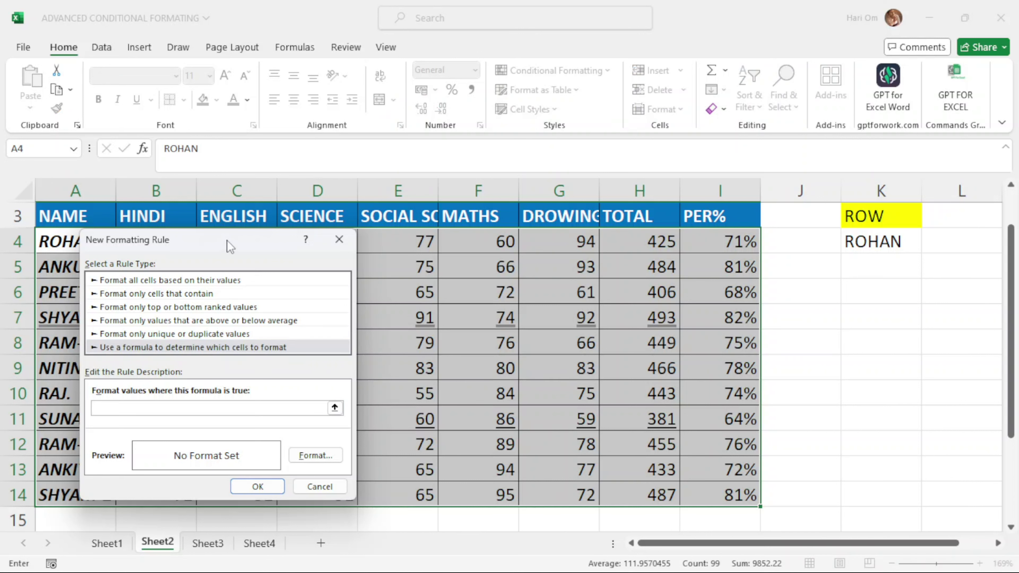
left_click_drag(229, 246, 552, 298)
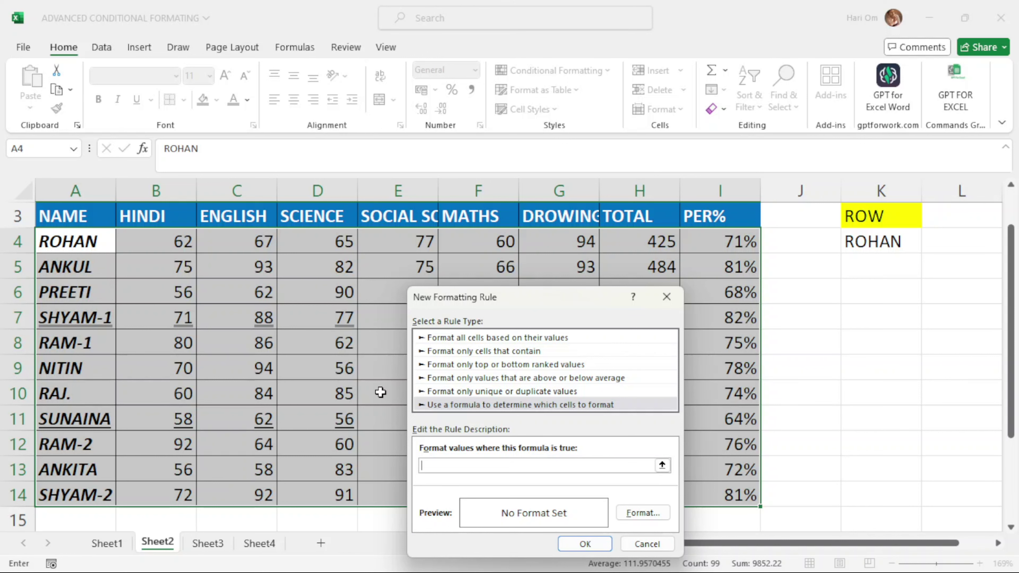
left_click(89, 241)
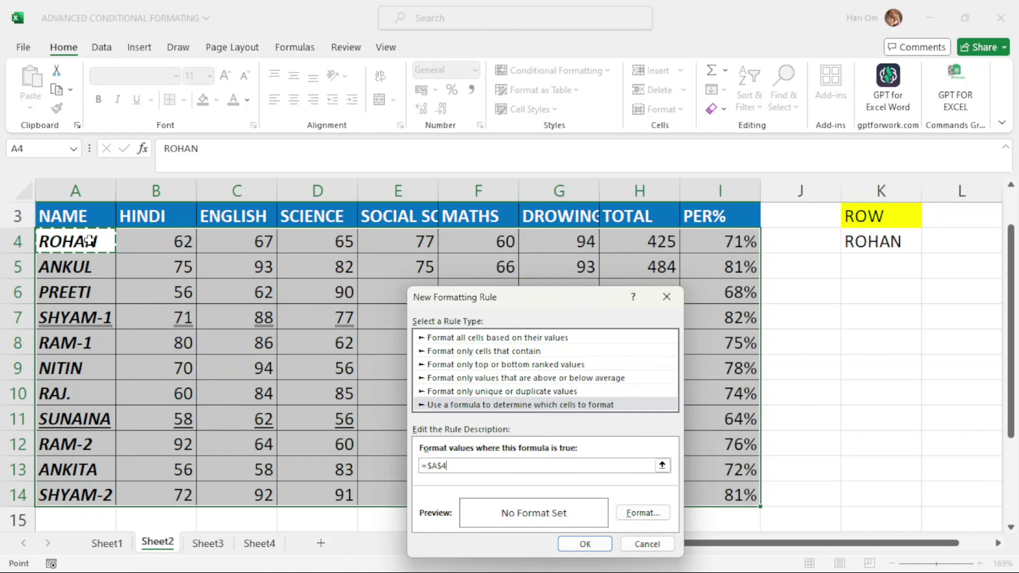
left_click_drag(89, 241, 697, 243)
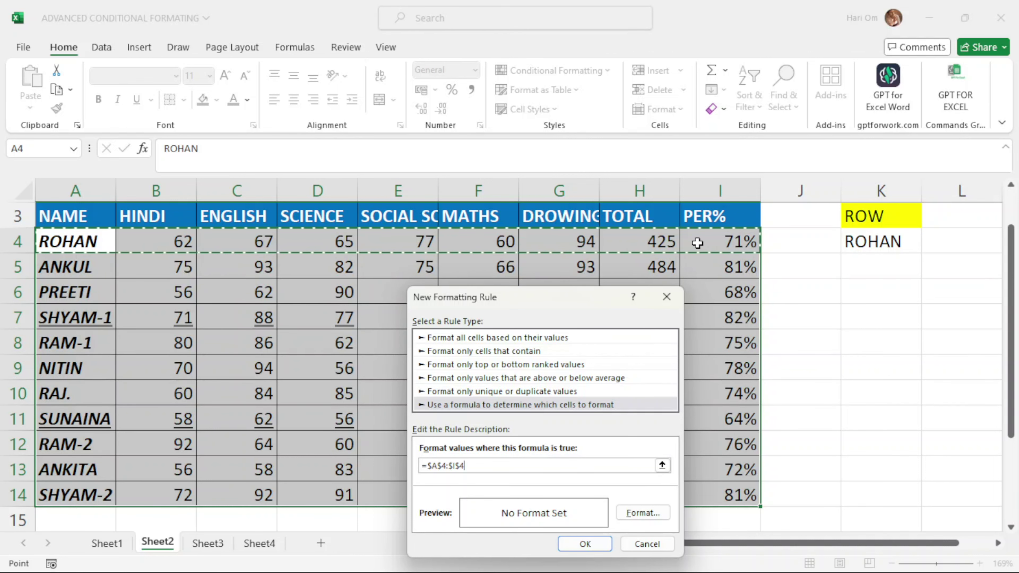
key("F4")
key("F4")
type("=")
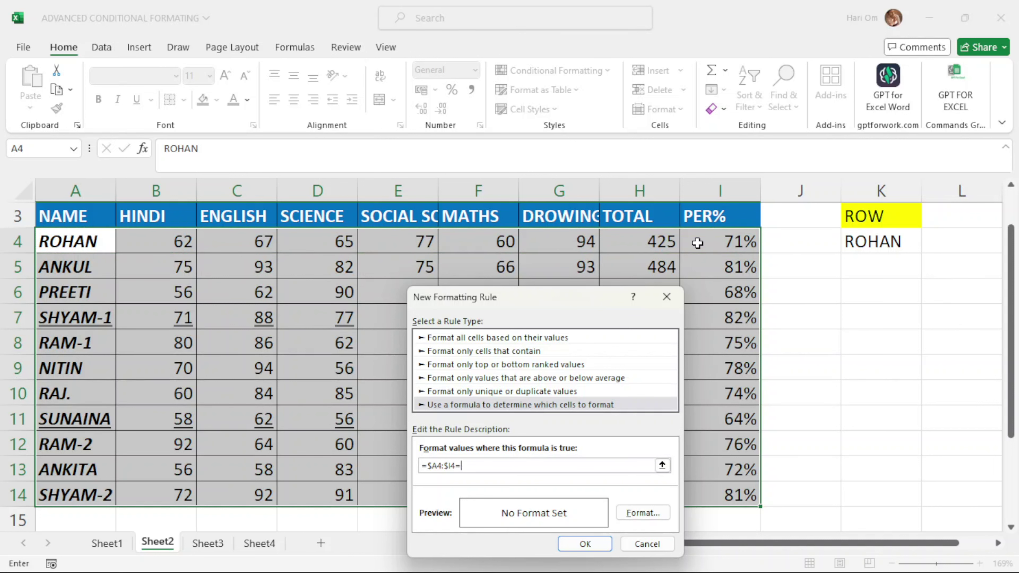
left_click(886, 240)
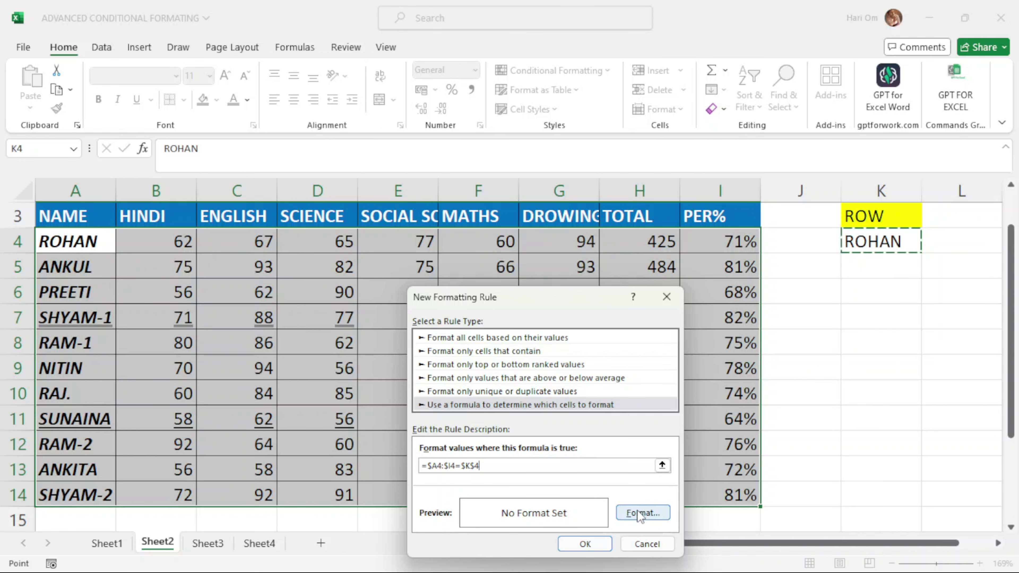
Give the rule a yellow background fill and apply it to the marks table
left_click(642, 514)
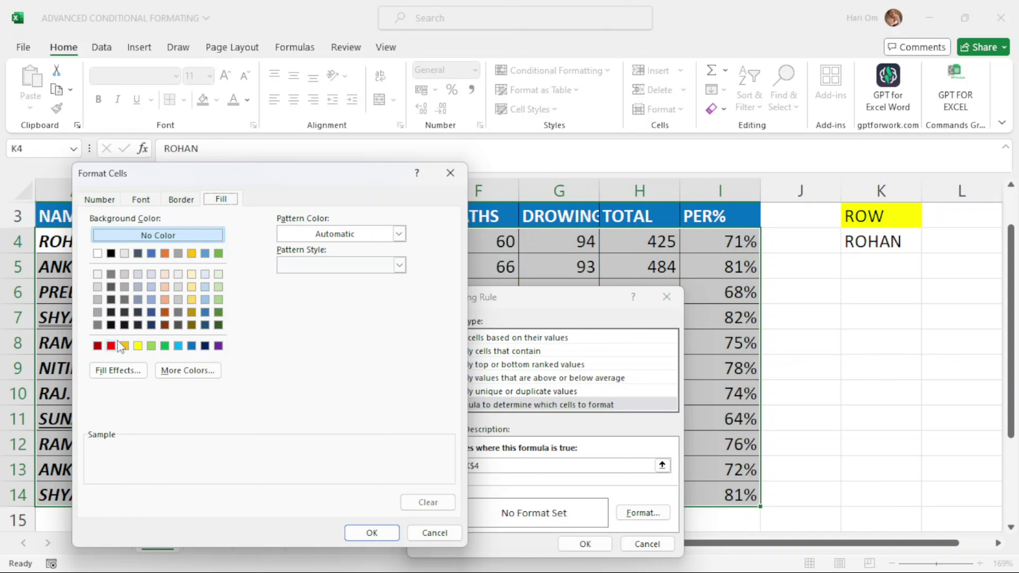
left_click(137, 345)
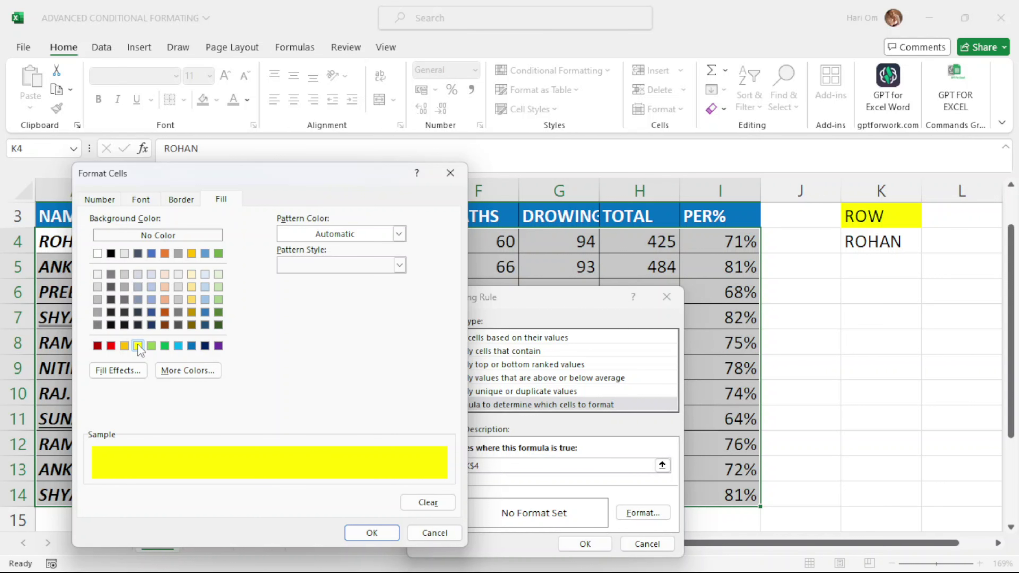
left_click(364, 527)
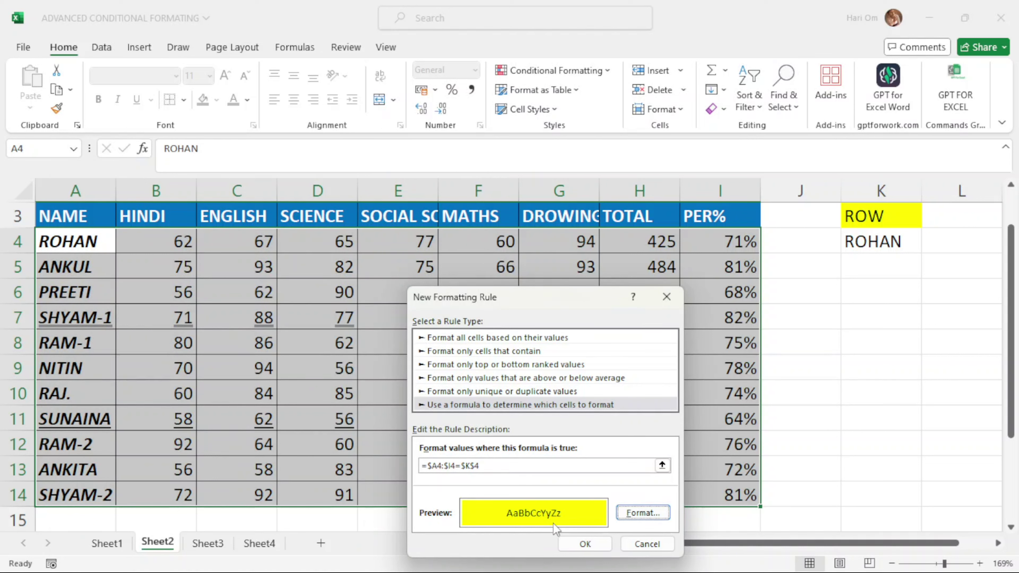
left_click(597, 546)
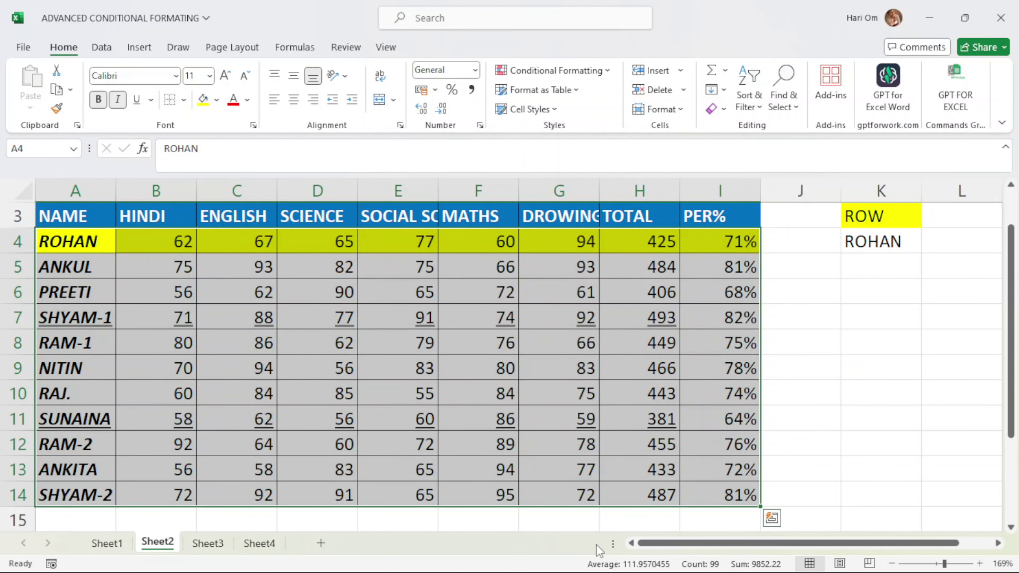
Test the row rule by choosing the student from row 6 and finally the one from row 8 in selector cell K4
left_click(900, 325)
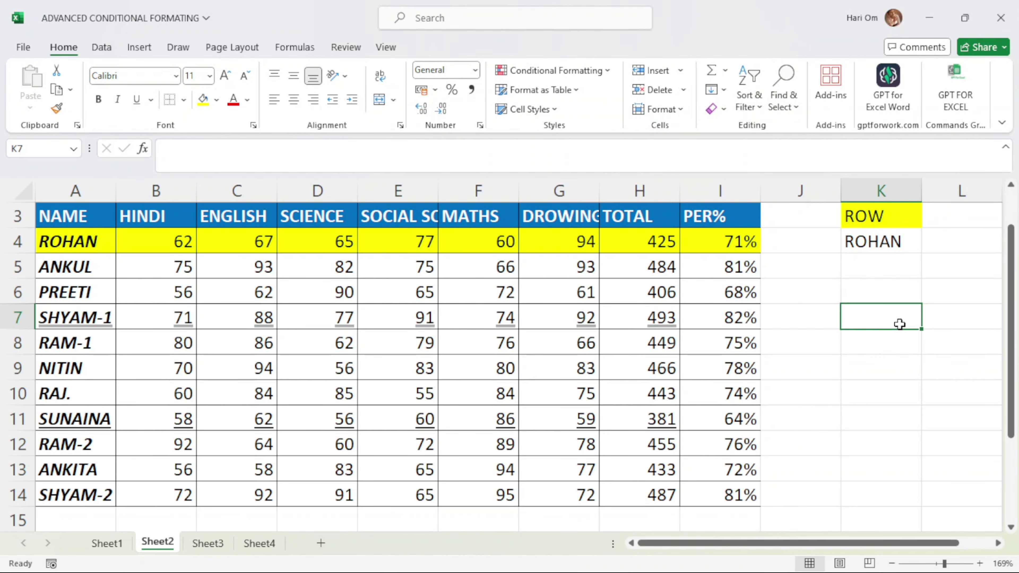
left_click(893, 249)
scroll(892, 249, "up", 1)
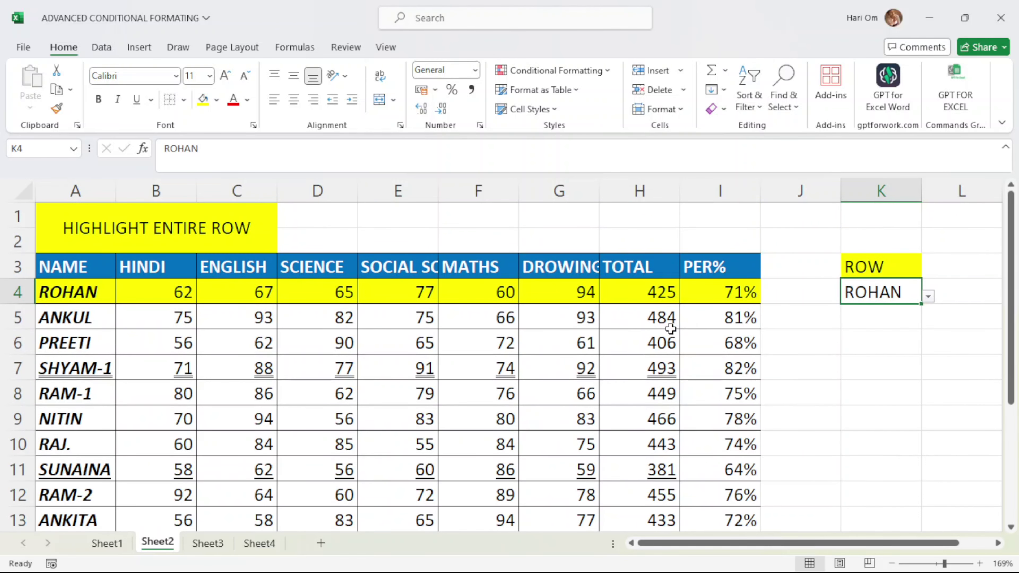
left_click(928, 297)
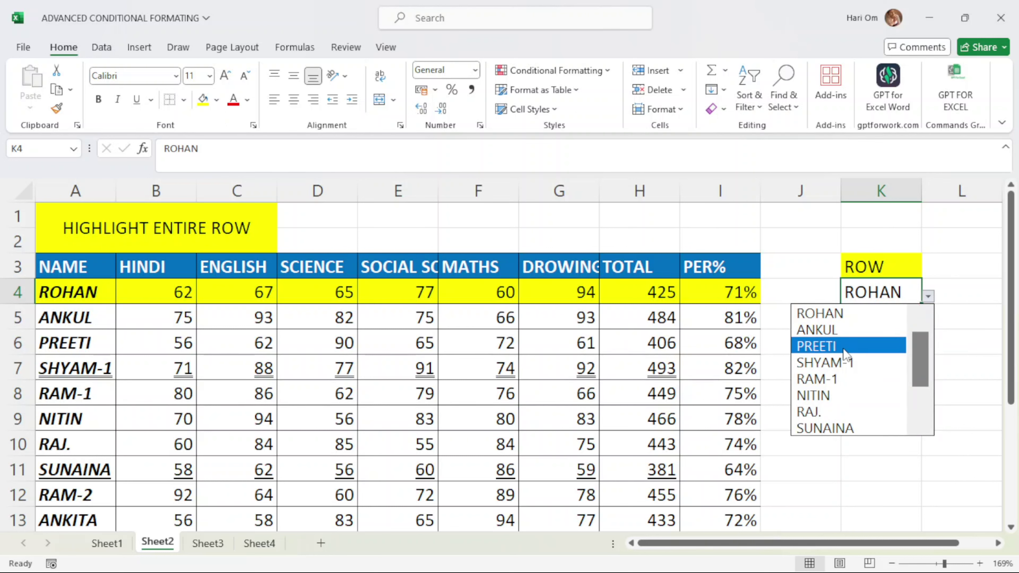
left_click(843, 352)
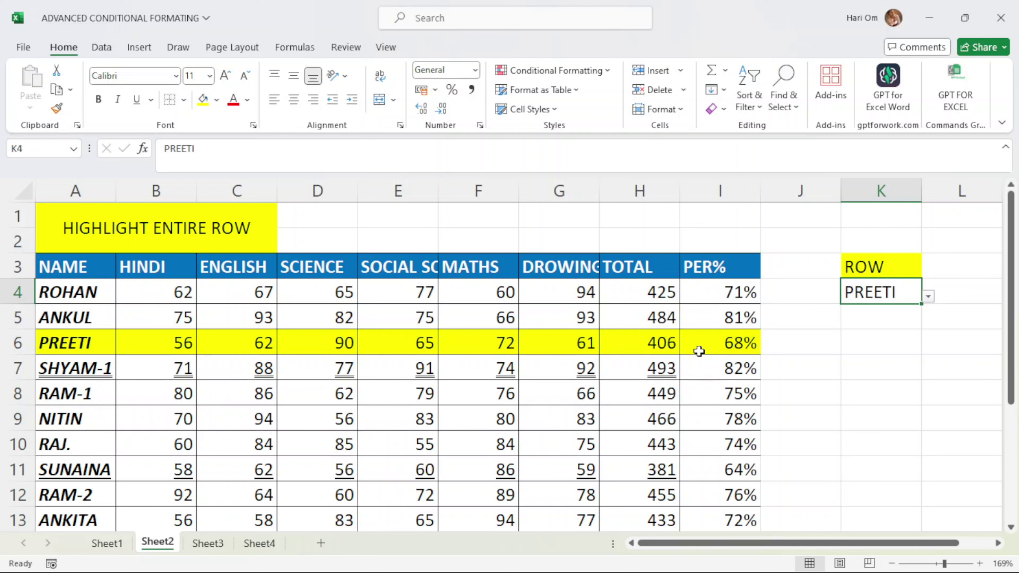
left_click(928, 295)
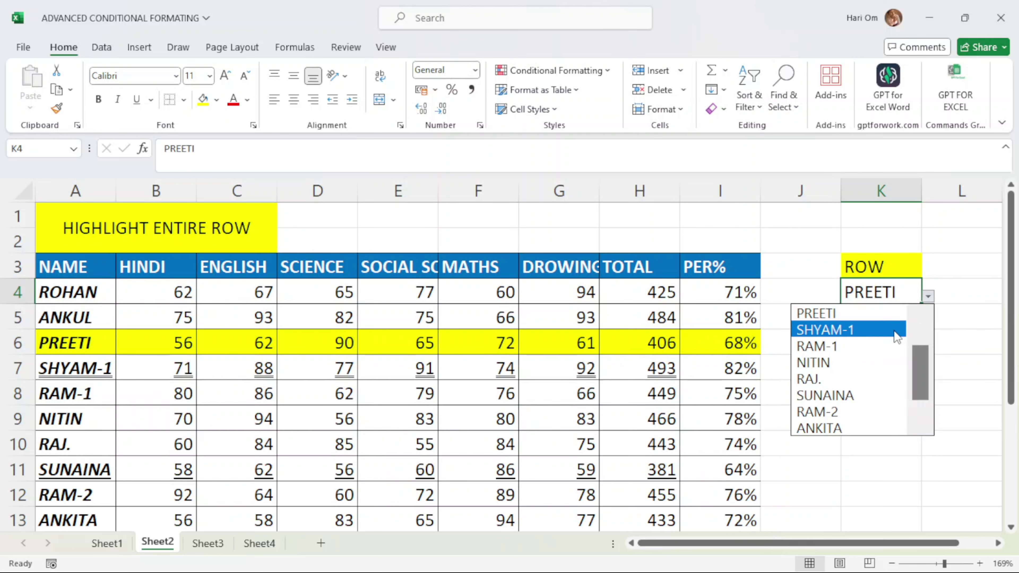
left_click(850, 346)
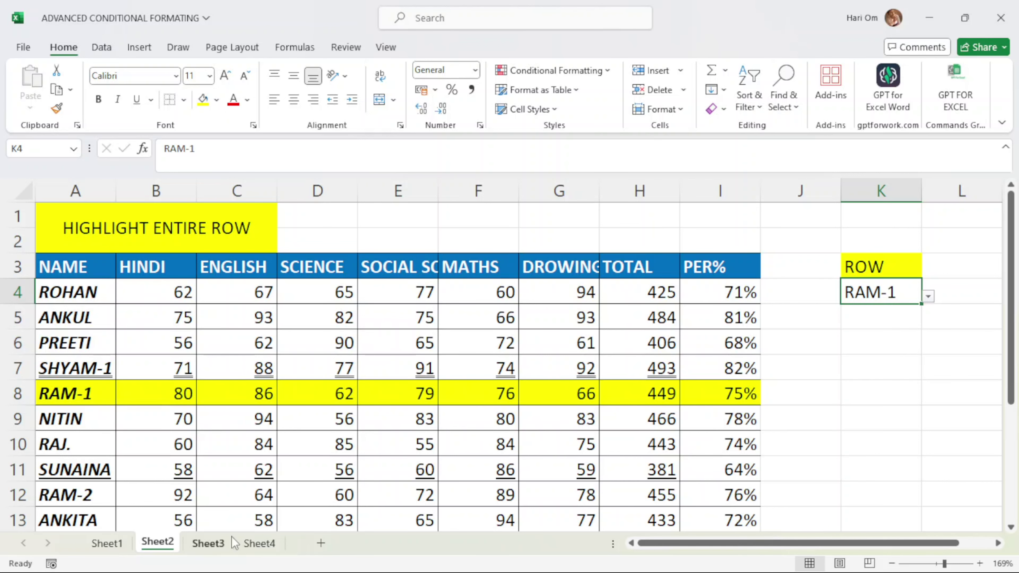
On Sheet3, give cell K4 under COLUMN a List data validation with the source =$A$3:$I$3, and choose ENGLISH in it
left_click(221, 542)
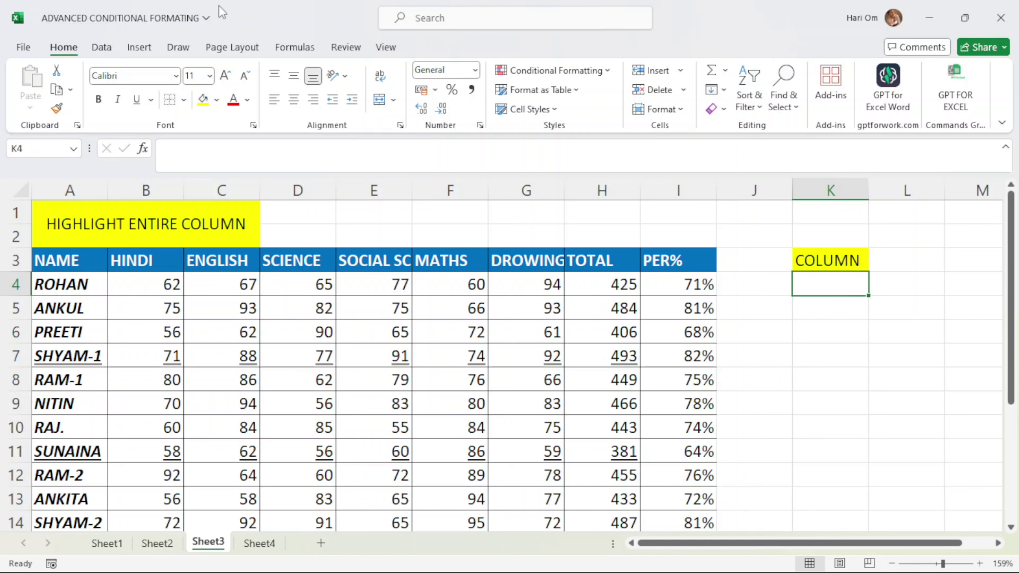
left_click(100, 48)
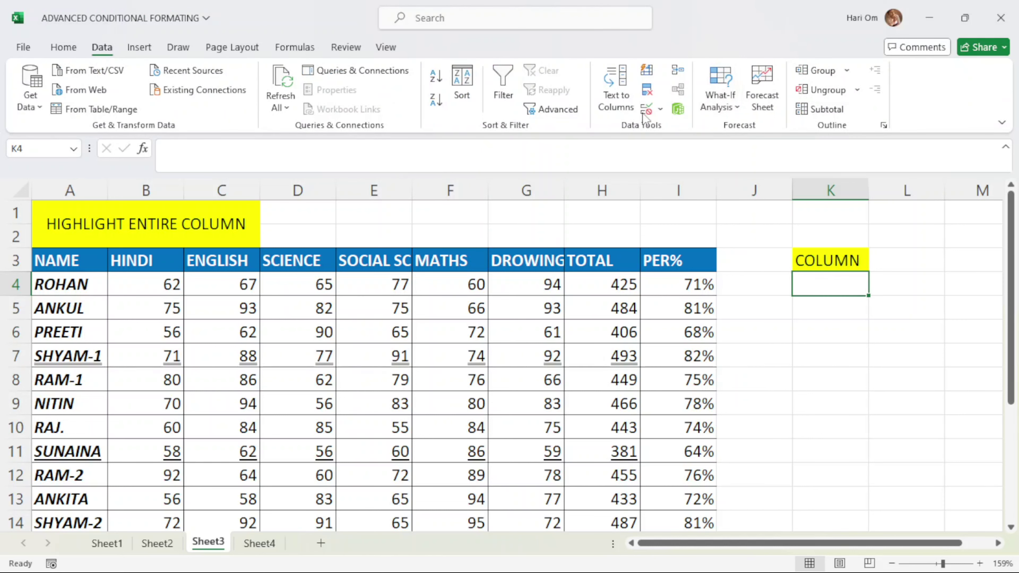
left_click(660, 112)
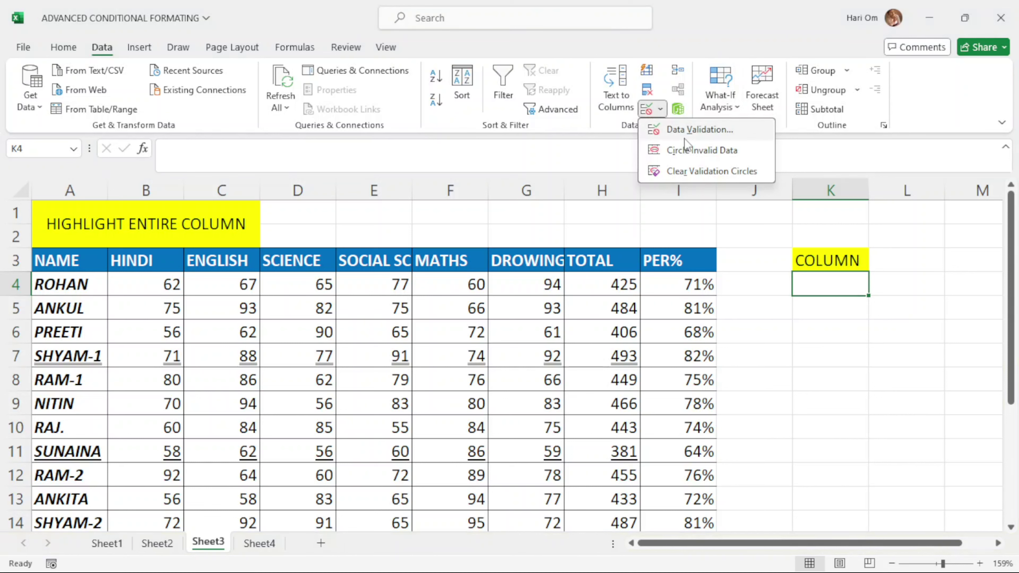
left_click(690, 133)
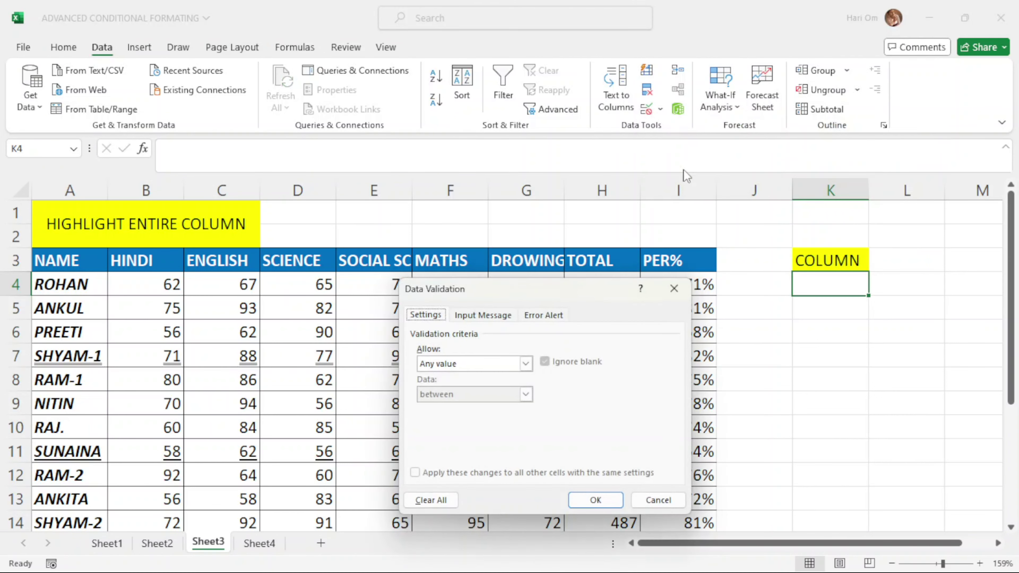
left_click(525, 364)
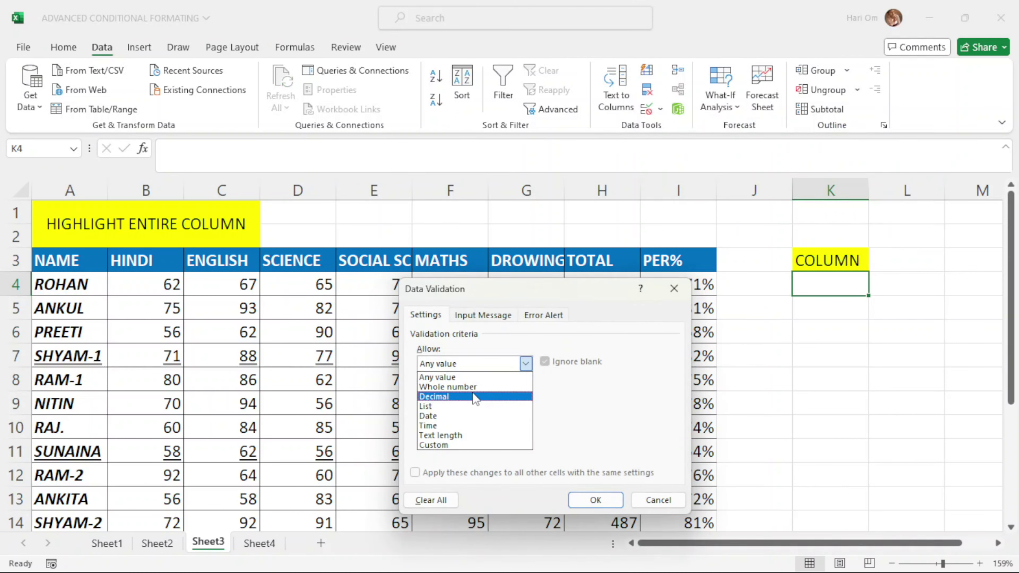
left_click(463, 406)
left_click(446, 422)
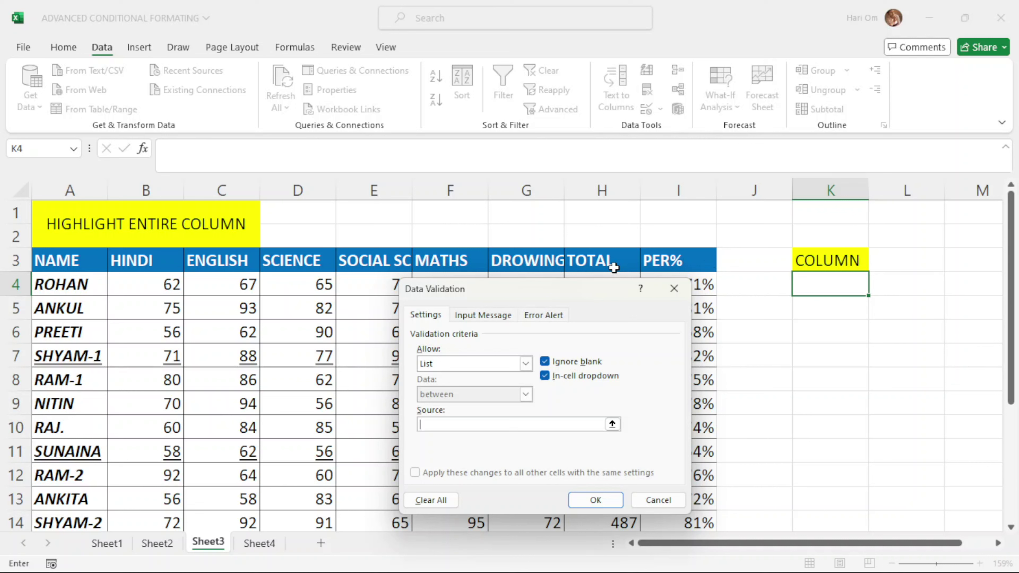
left_click_drag(65, 256, 708, 260)
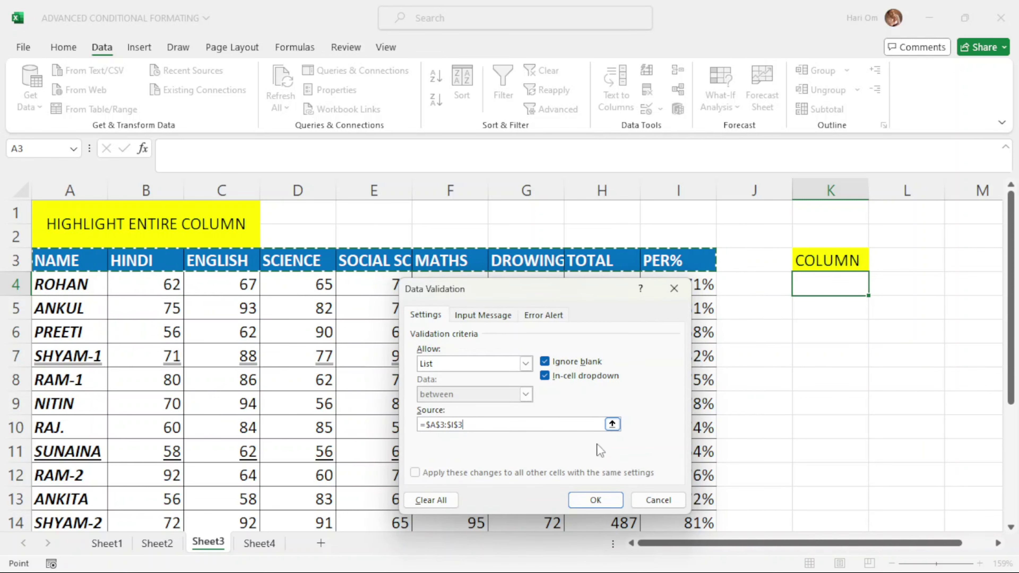
left_click(595, 499)
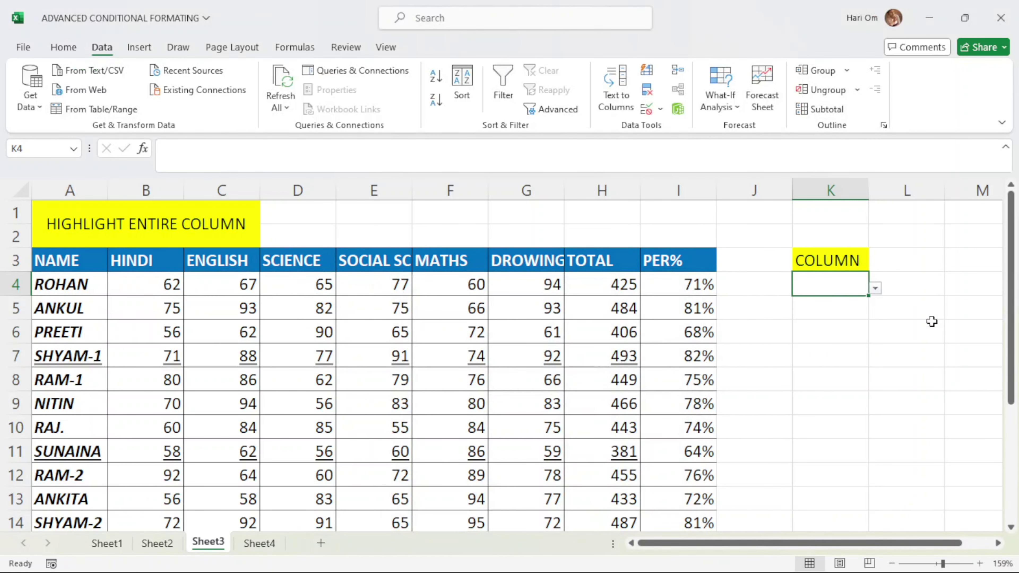
left_click(874, 288)
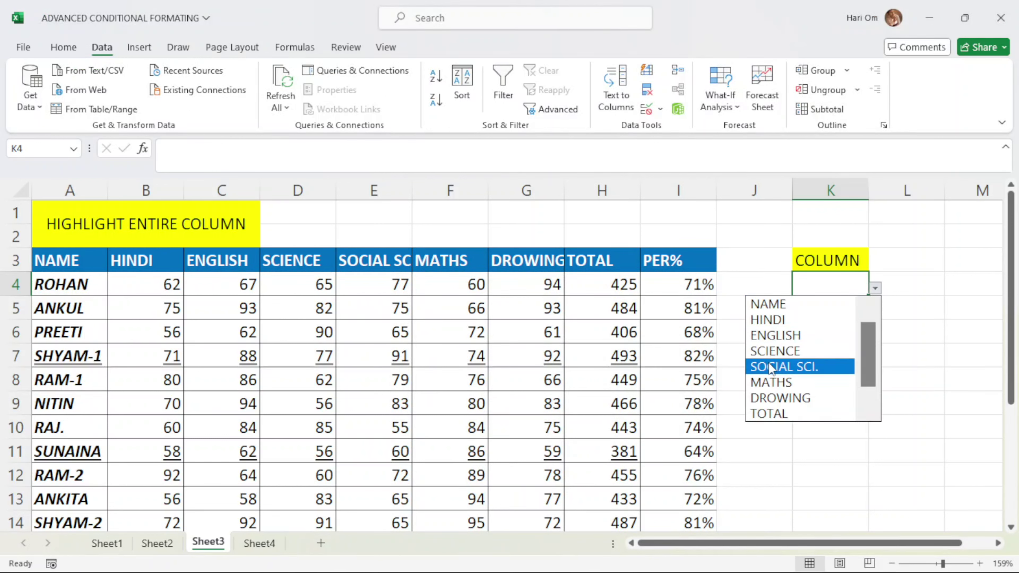
left_click(795, 336)
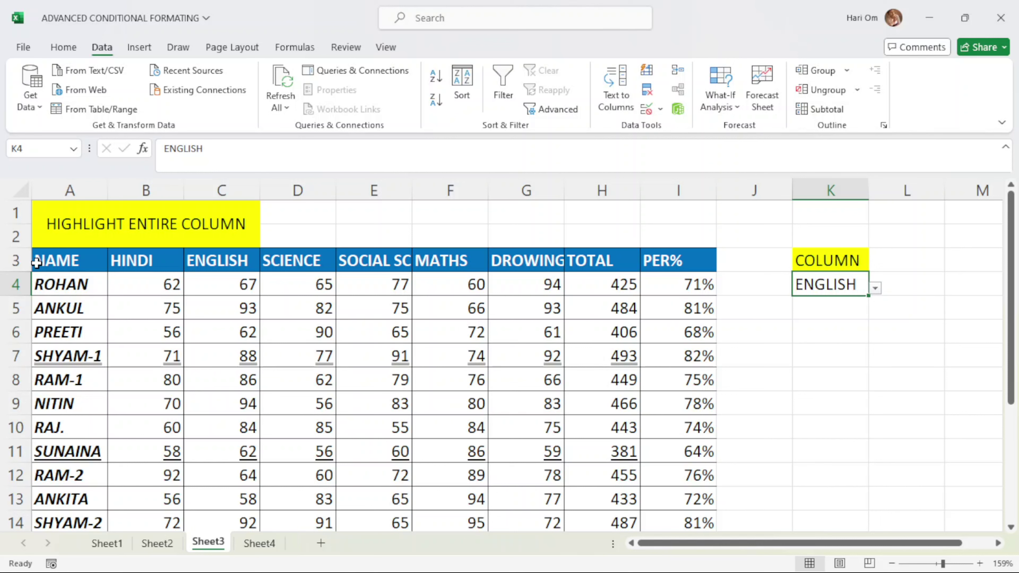
Start a new formula-based conditional formatting rule for the whole marks table A3:I14, including its header row
left_click_drag(38, 261, 707, 464)
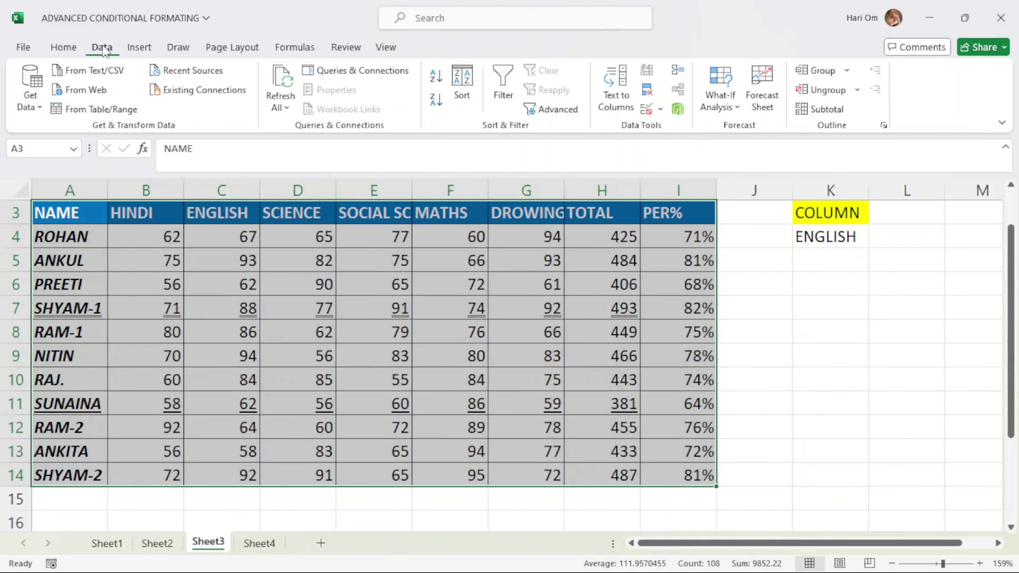
left_click(68, 50)
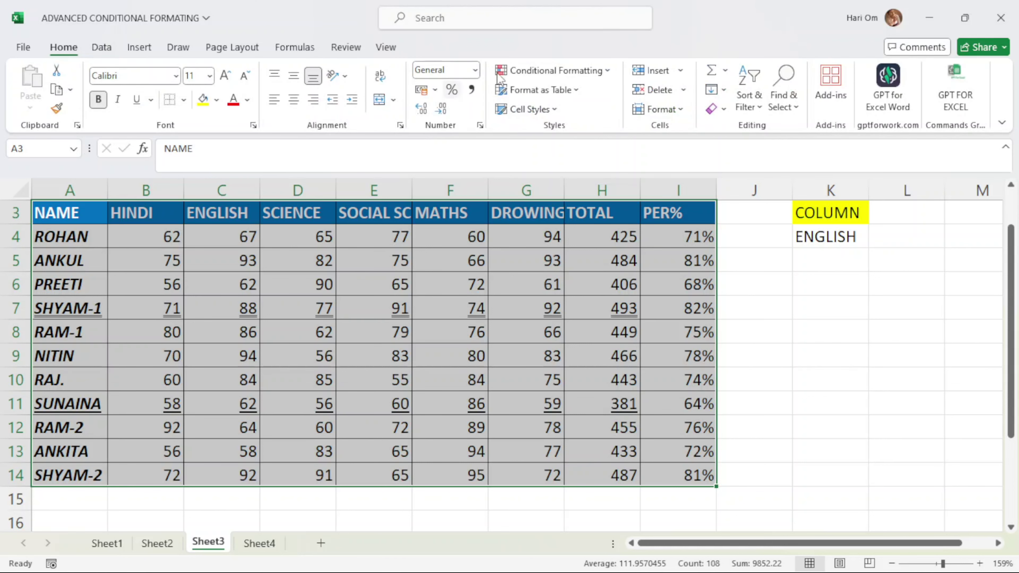
left_click(606, 73)
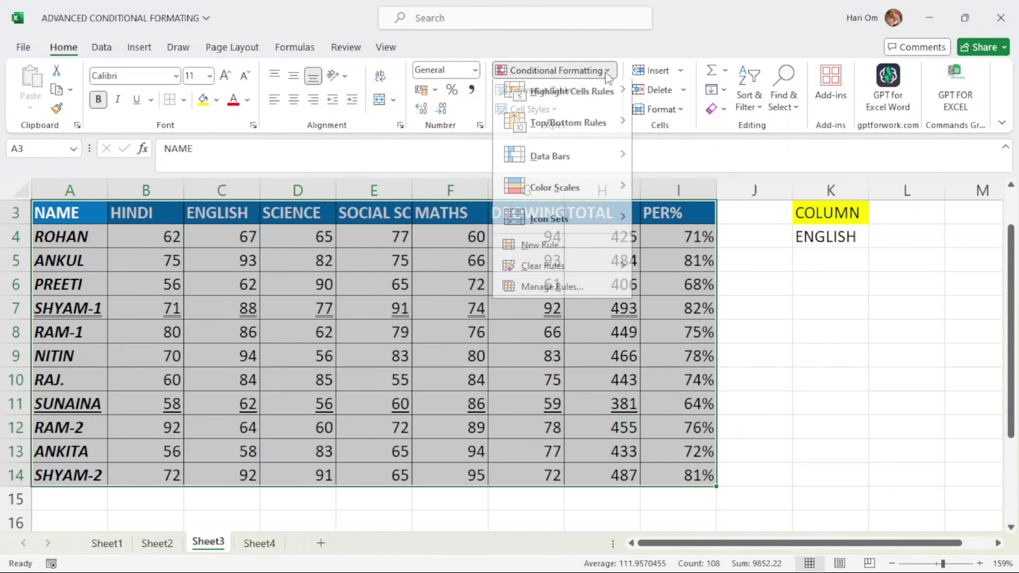
left_click(537, 253)
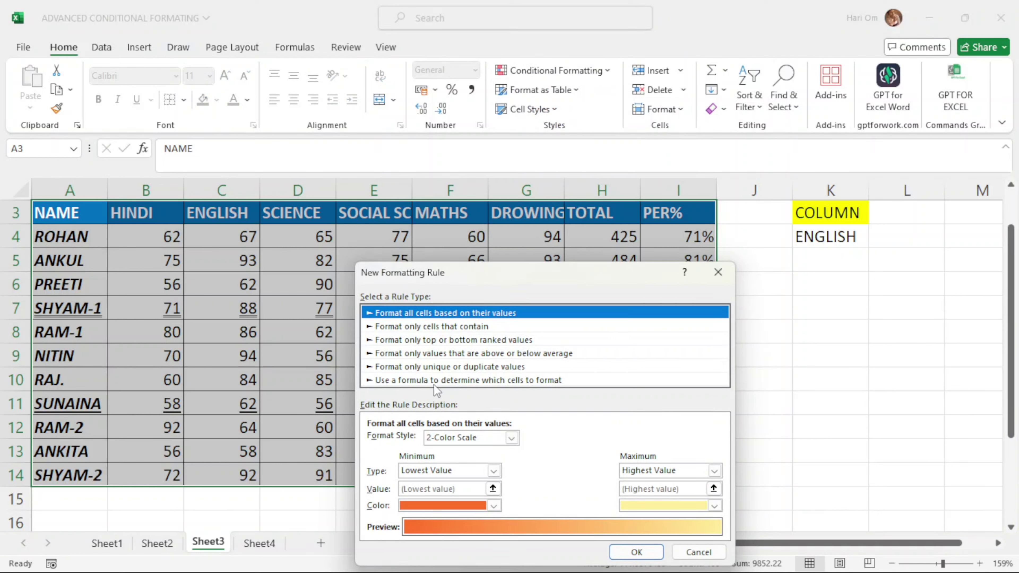
left_click(528, 379)
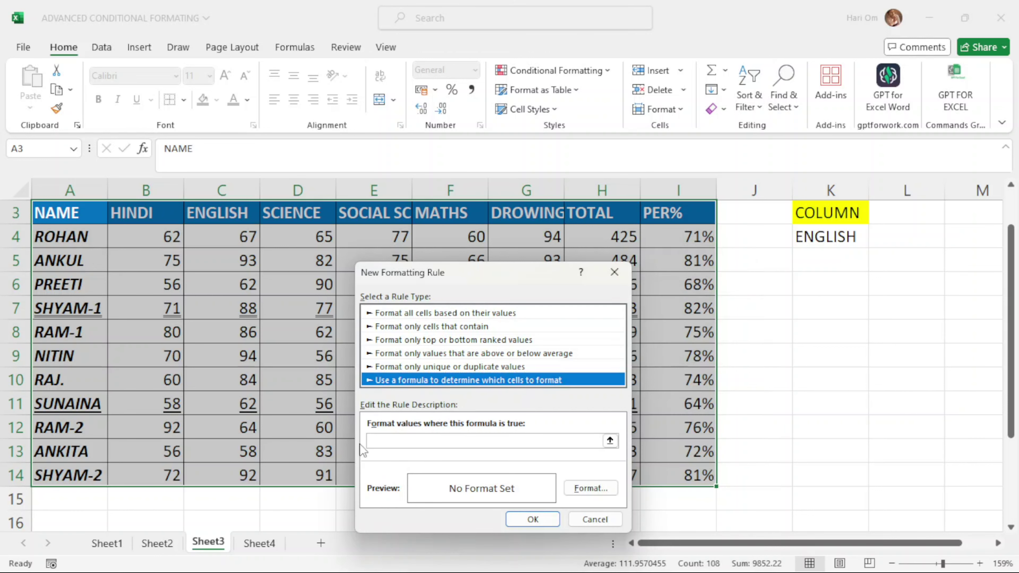
Enter =A$3:I$3=$K$4 as the rule's formula, comparing each column header with the selector cell
left_click(383, 440)
left_click(387, 440)
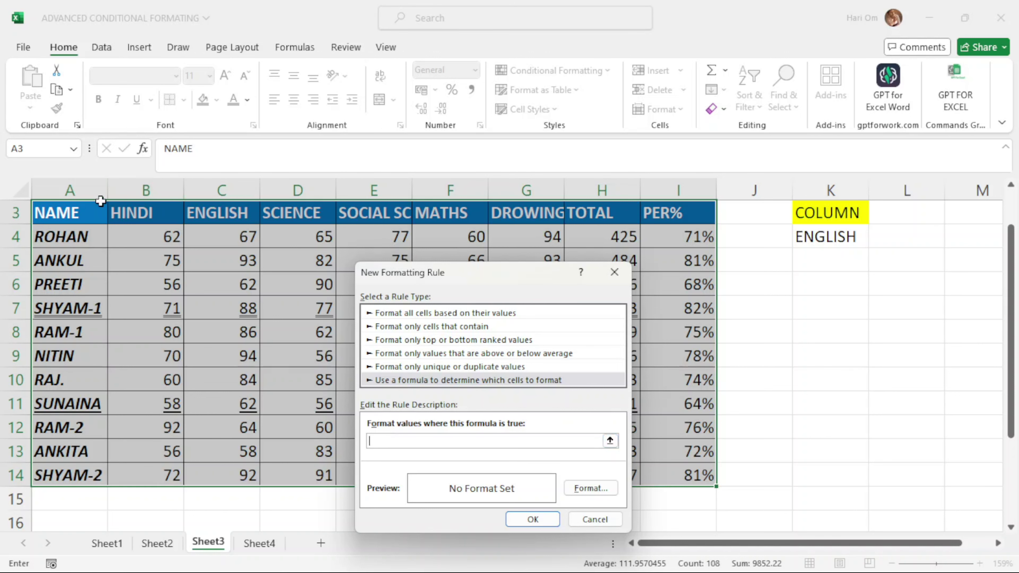
left_click(66, 213)
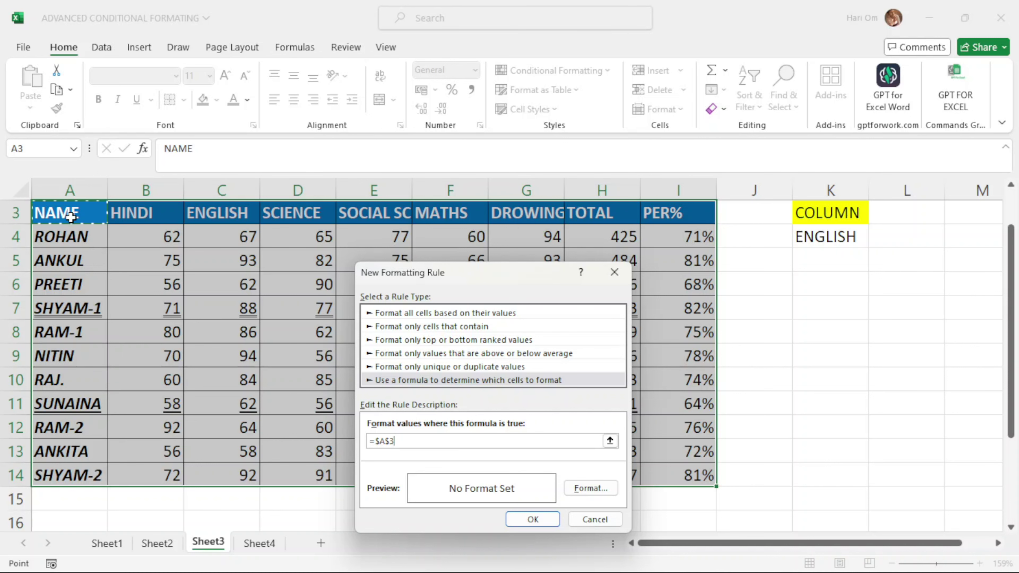
left_click_drag(76, 217, 709, 223)
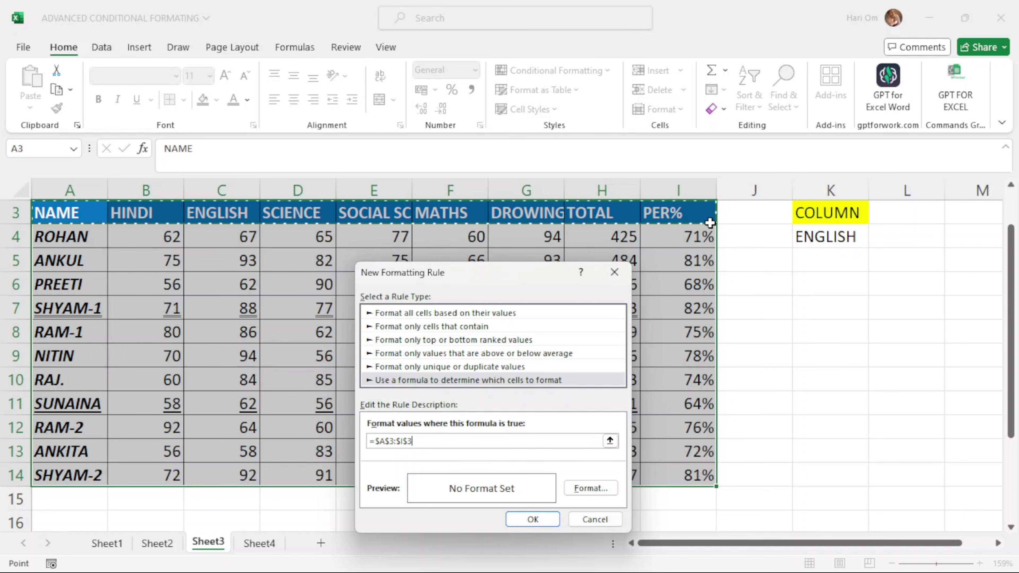
key("F4")
key("F4")
key("F4")
key("F4")
key("F4")
type("=")
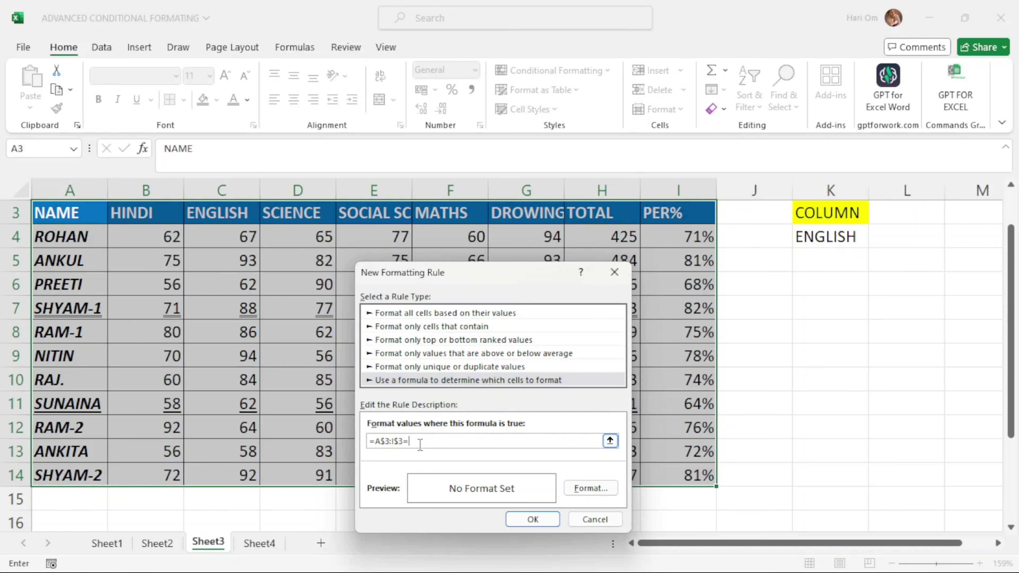
left_click(838, 236)
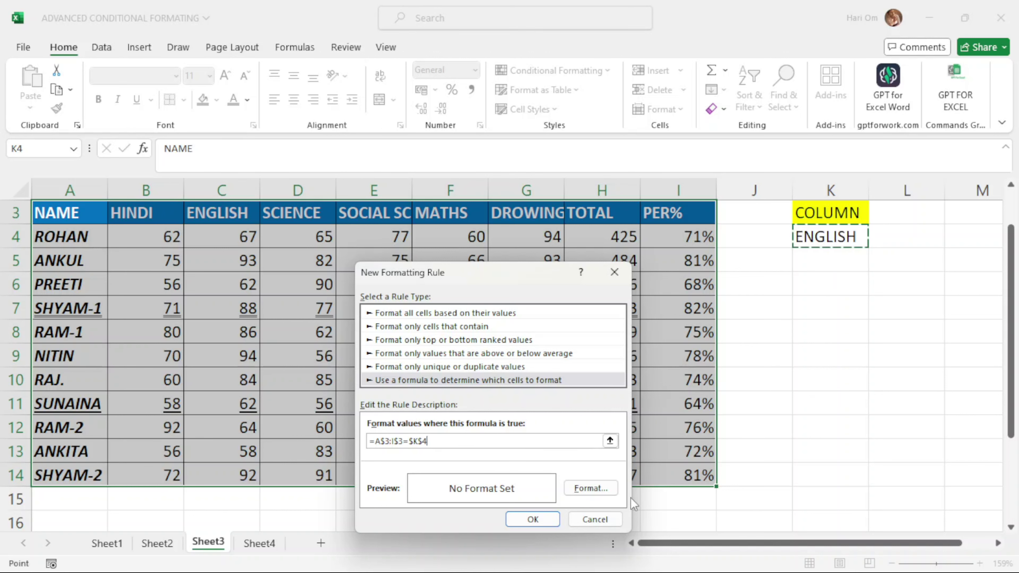
Give the rule a green background fill and apply it to the marks table
left_click(590, 488)
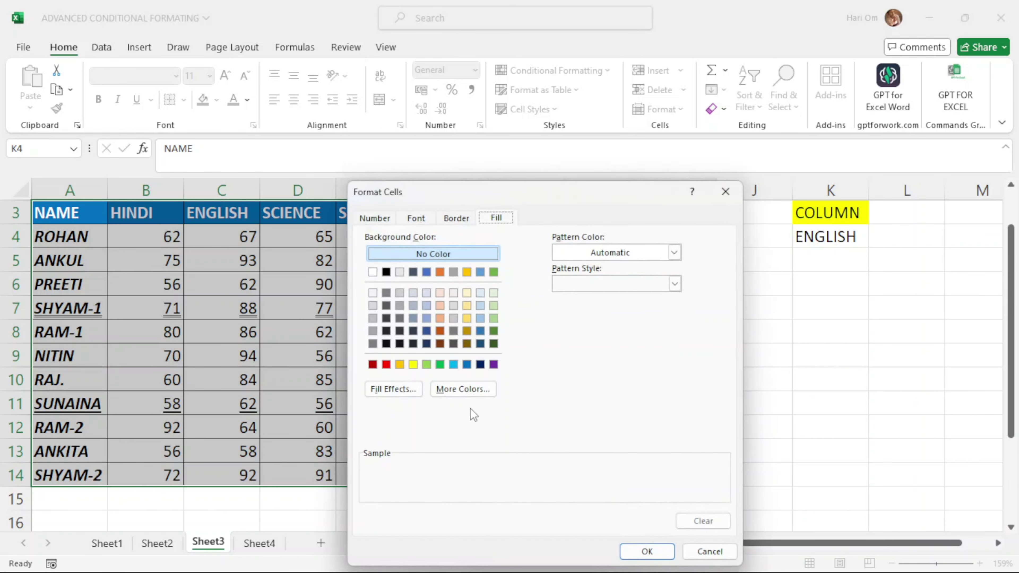
left_click(440, 366)
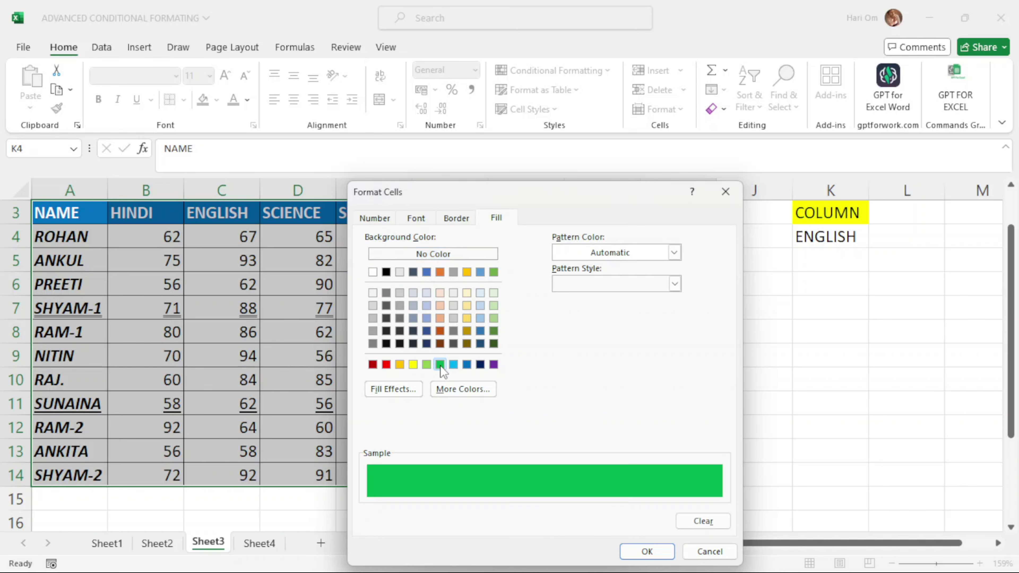
left_click(646, 552)
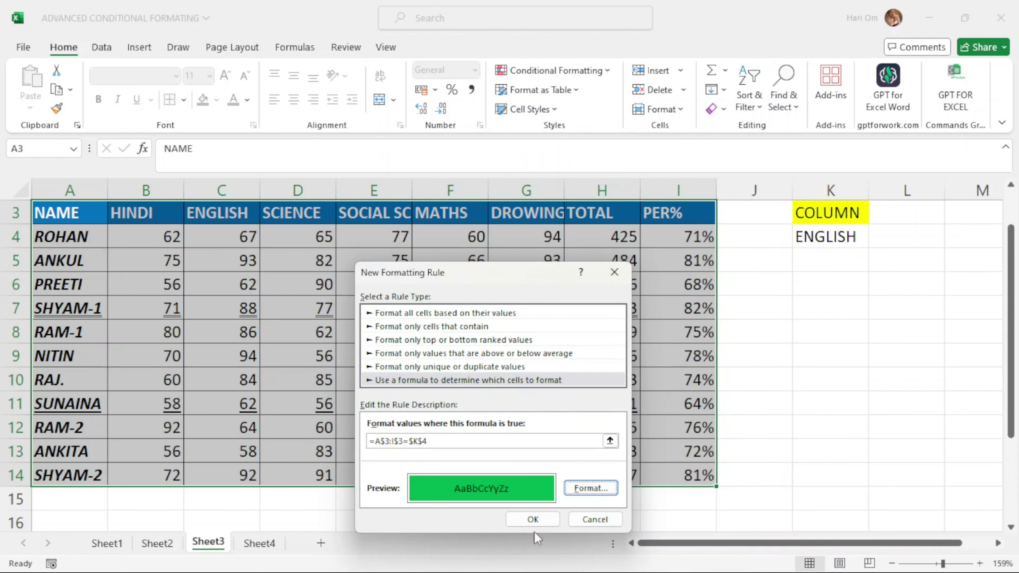
left_click(533, 519)
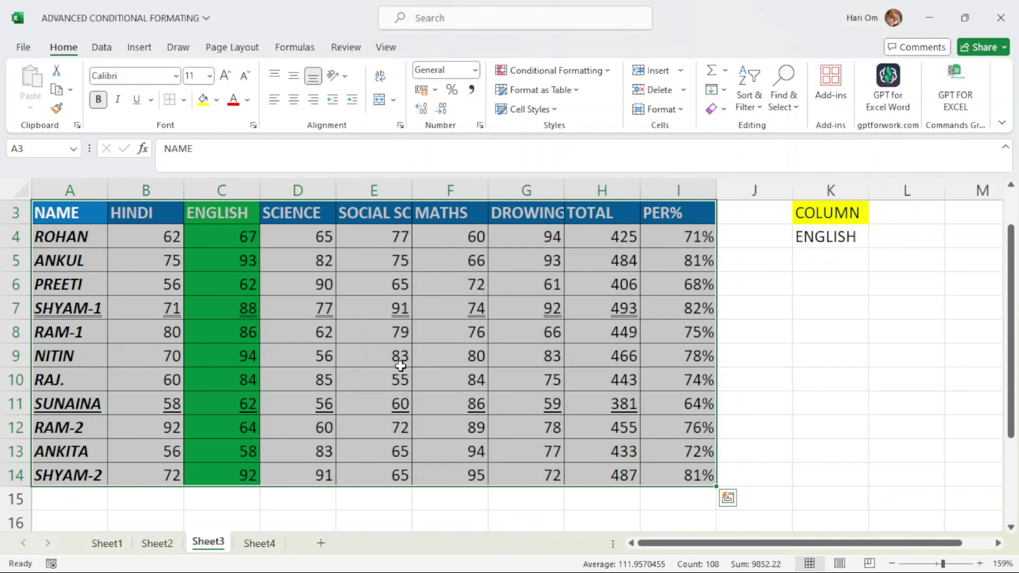
Test the column rule by choosing MATHS and finally PER% in selector cell K4
left_click(858, 237)
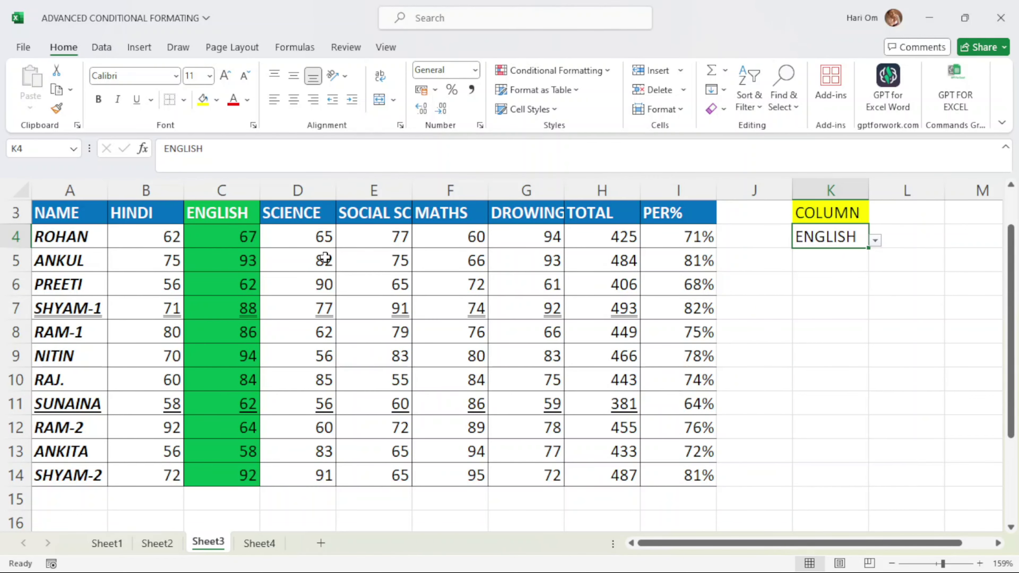
scroll(191, 397, "down", 1)
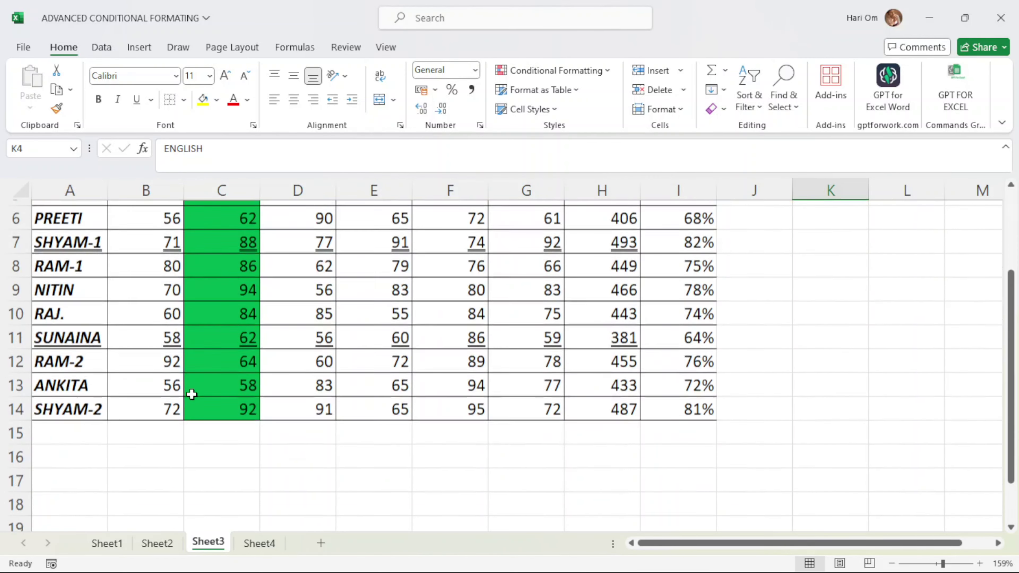
scroll(191, 397, "up", 2)
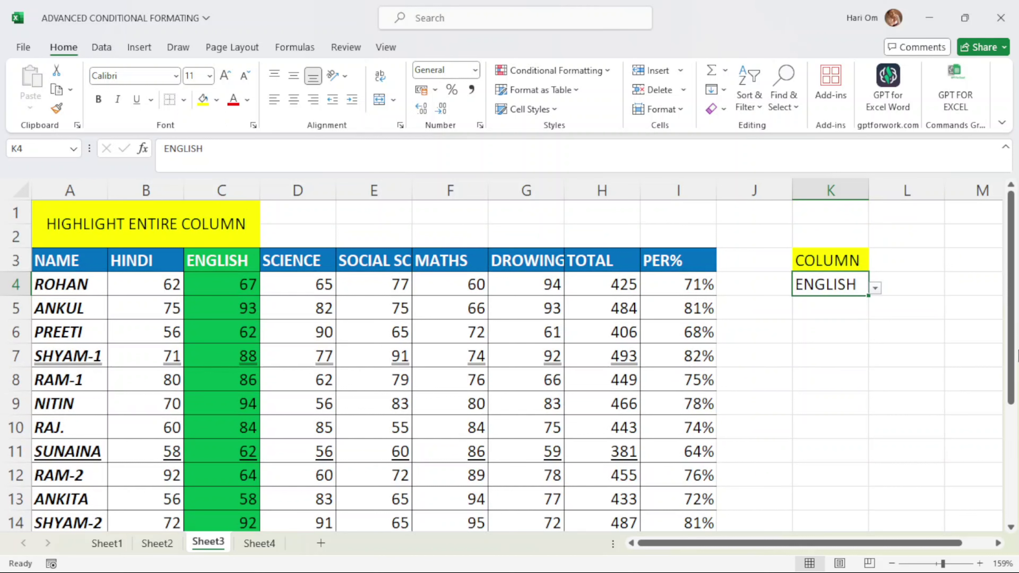
left_click(874, 289)
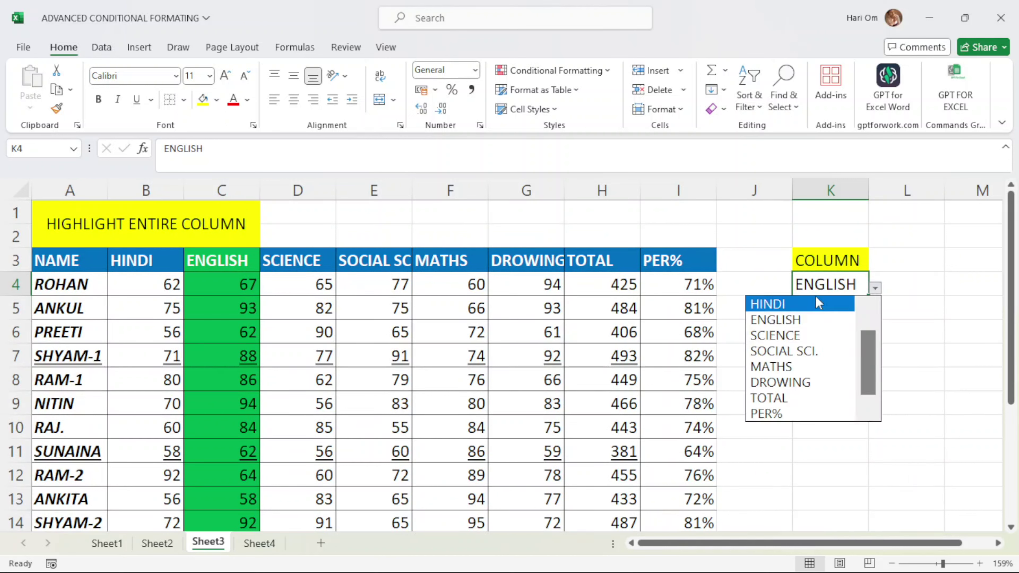
left_click(791, 367)
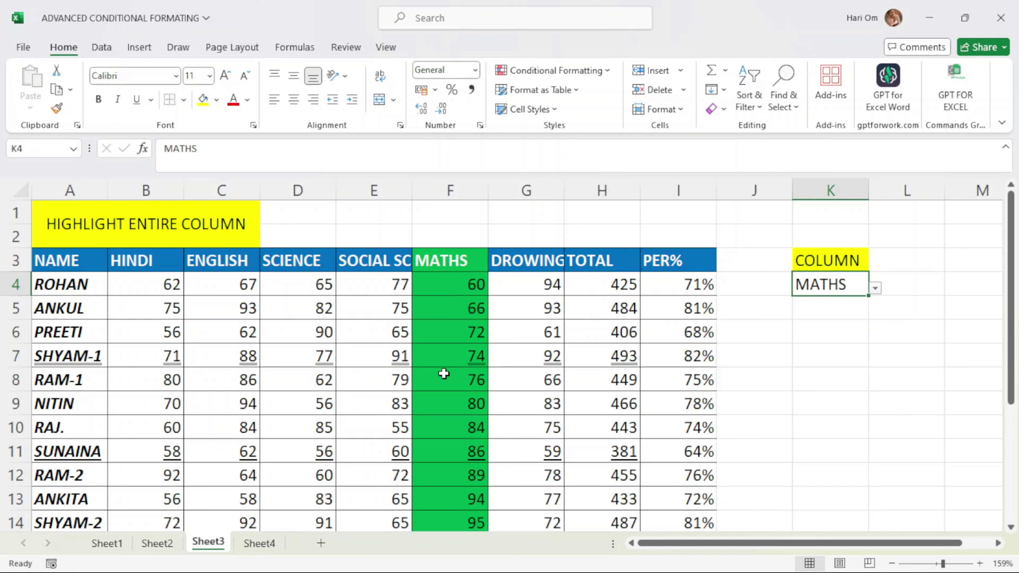
left_click(876, 289)
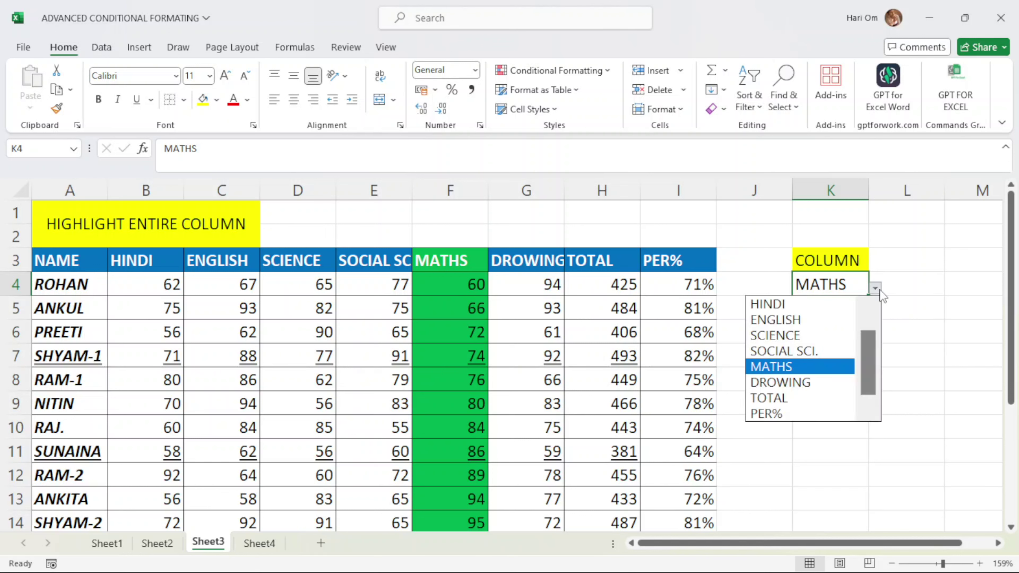
left_click(806, 414)
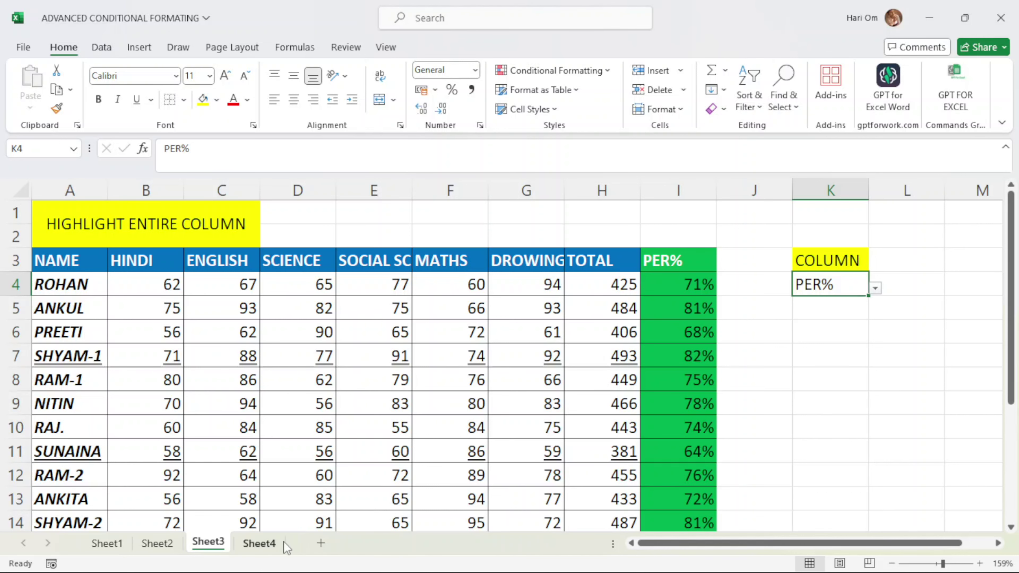
On Sheet4, give cell K4 under ROW & COLUMN a List data validation with the source =$A$4:$A$14
left_click(271, 547)
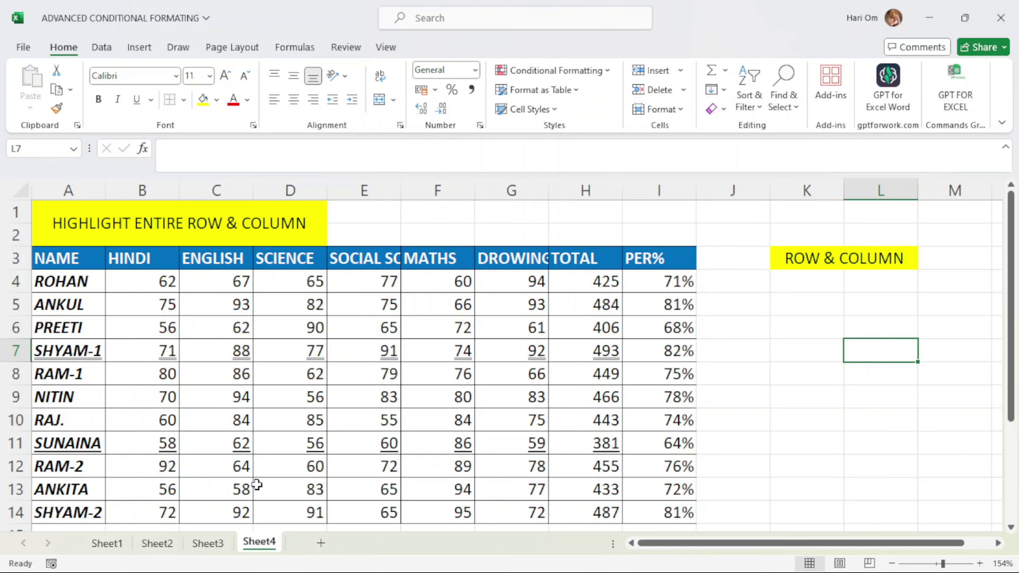
left_click(817, 281)
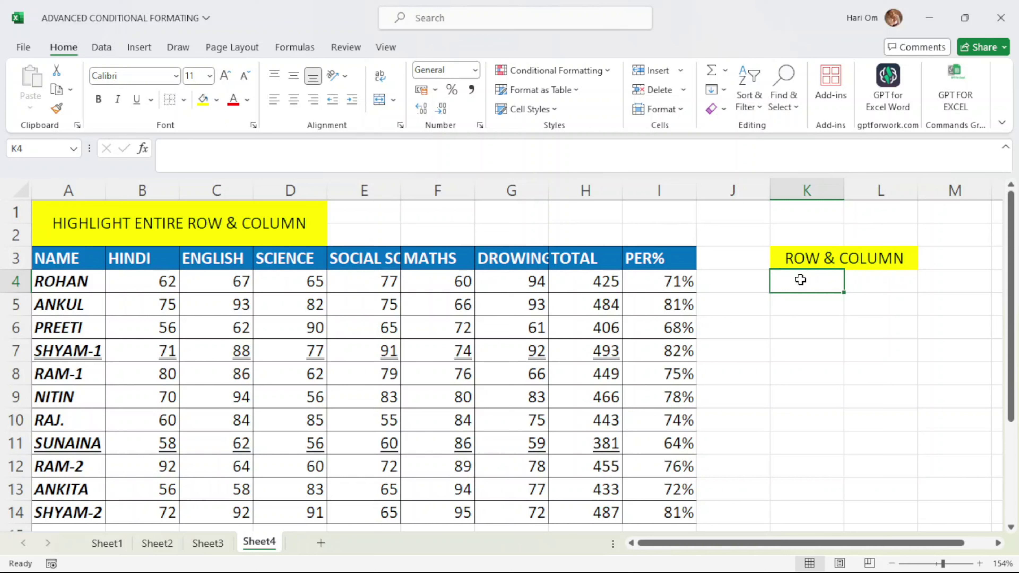
left_click(876, 276)
left_click(786, 279)
left_click(101, 47)
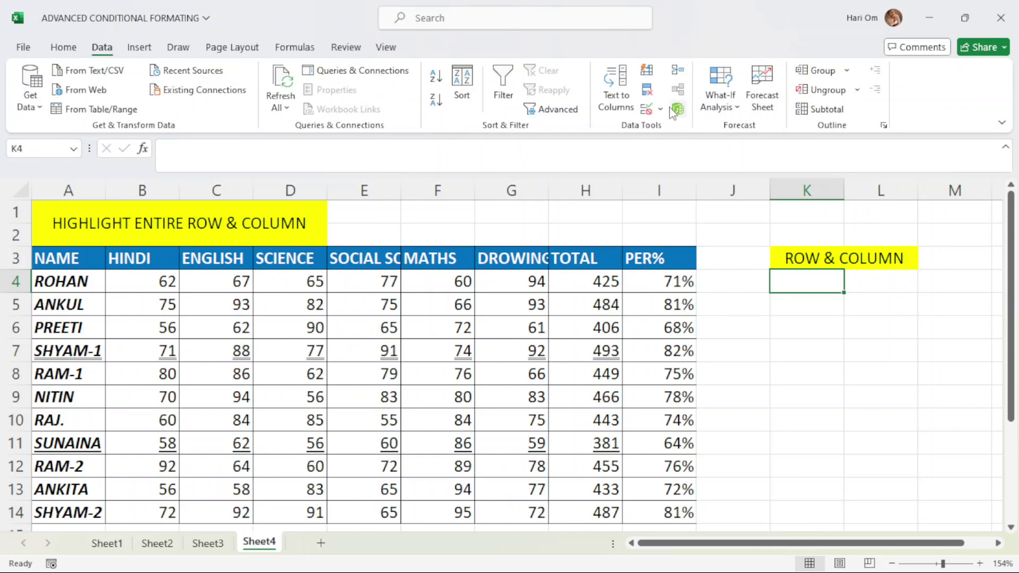
left_click(659, 109)
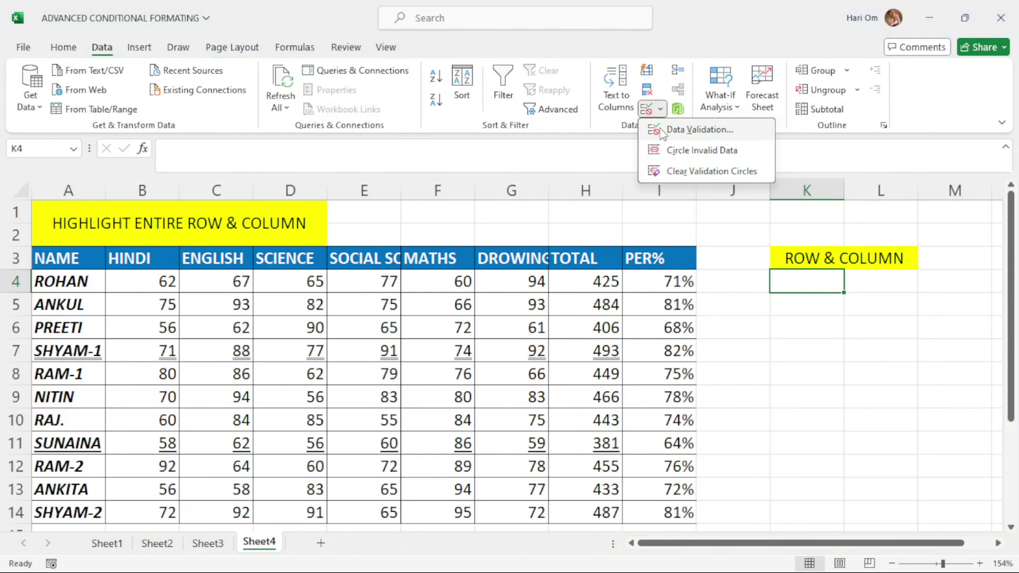
left_click(660, 132)
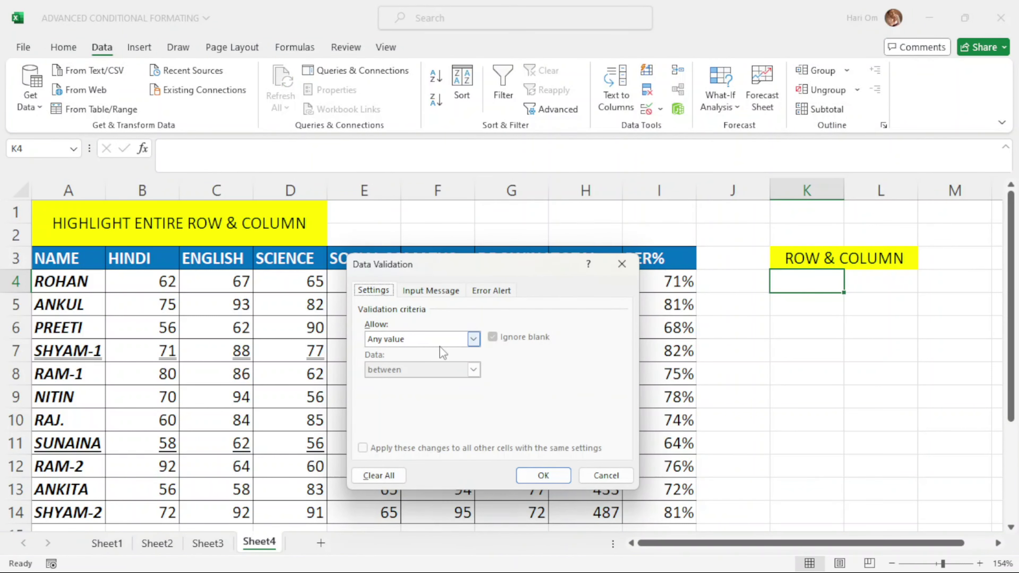
left_click(474, 339)
left_click(409, 381)
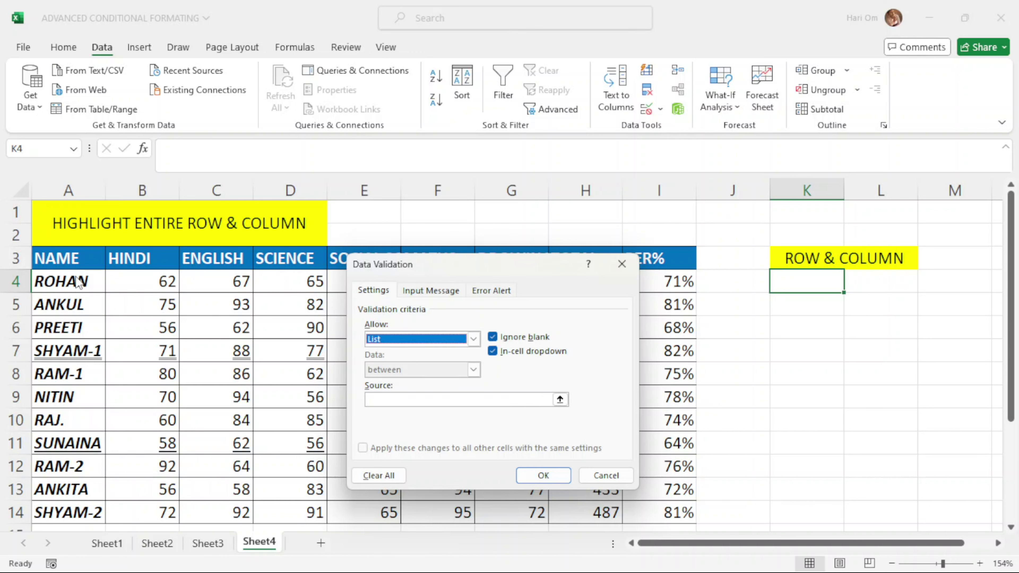
left_click(402, 401)
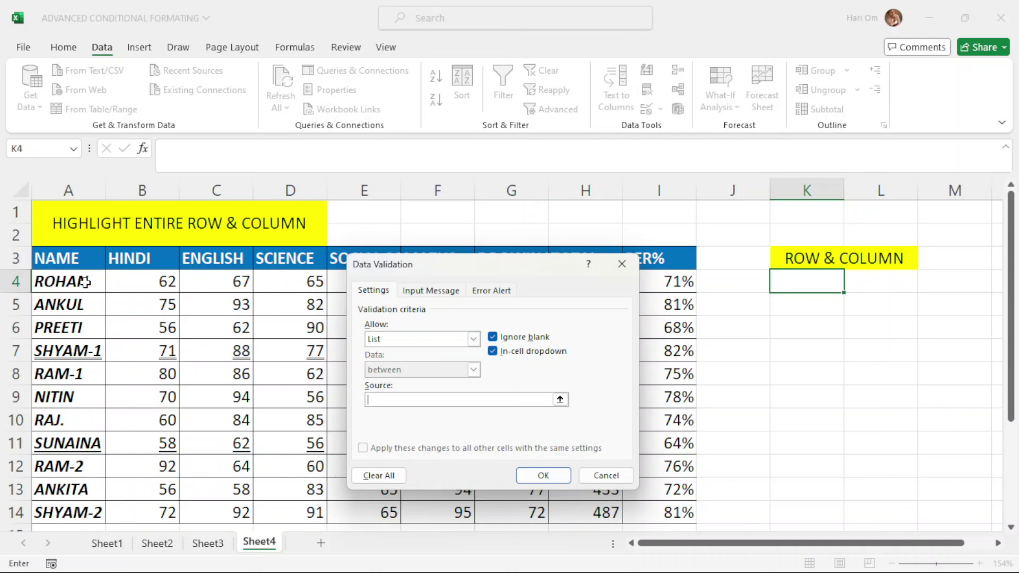
left_click_drag(85, 281, 66, 521)
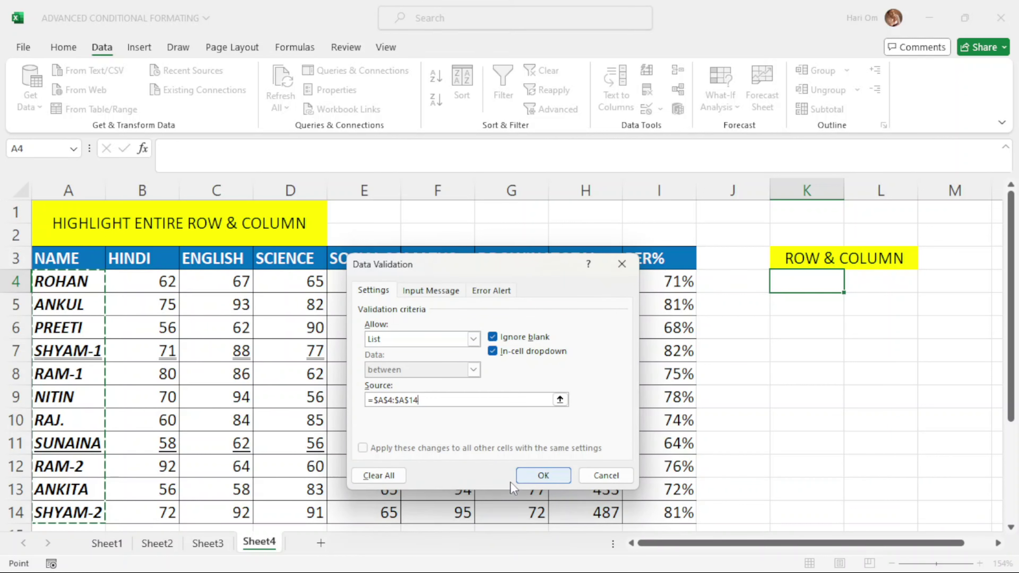
left_click(530, 477)
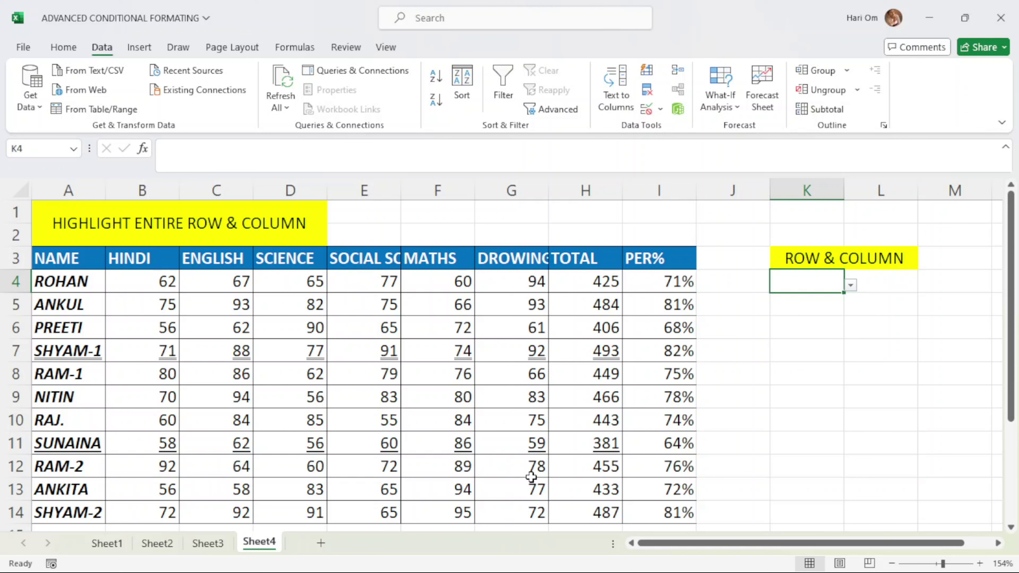
Give cell L4 under ROW & COLUMN a List data validation with the source =$A$3:$I$3
left_click(885, 279)
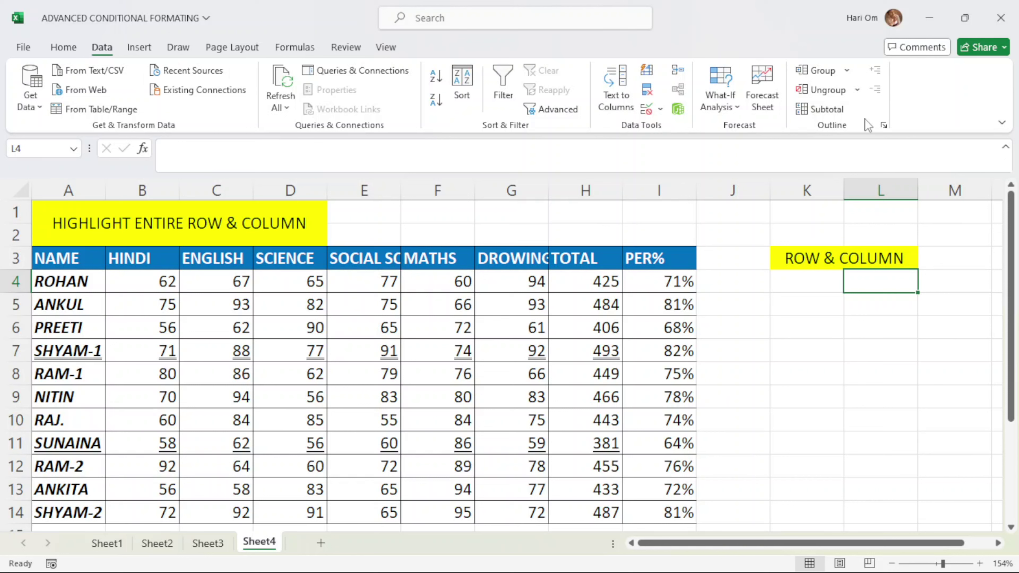
left_click(659, 109)
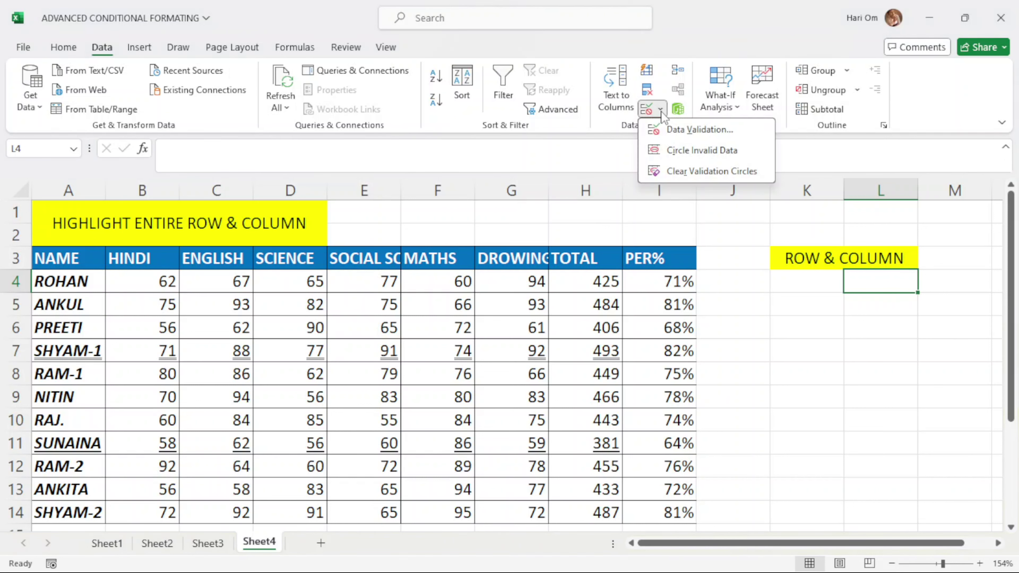
left_click(683, 129)
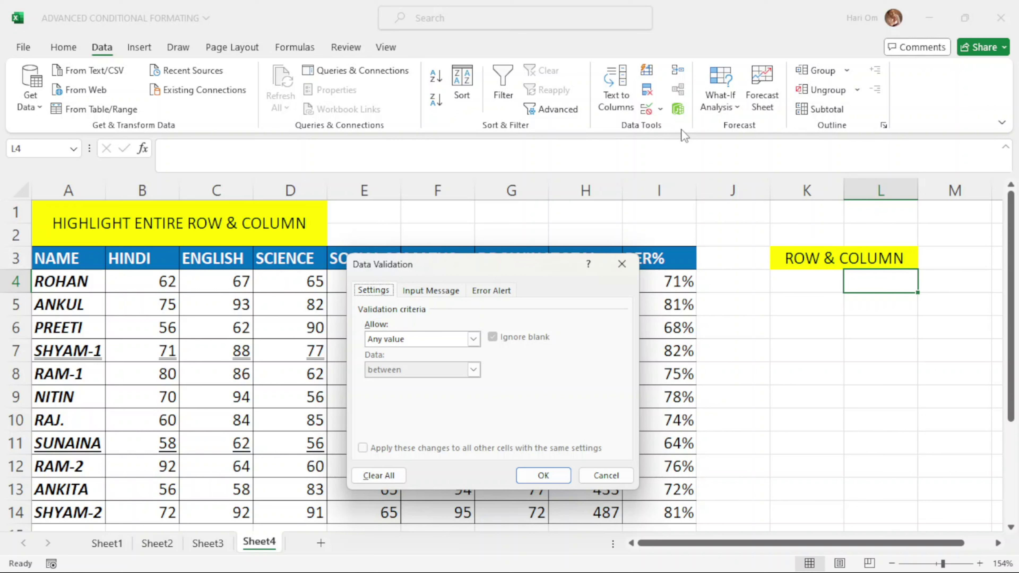
left_click(474, 339)
left_click(425, 385)
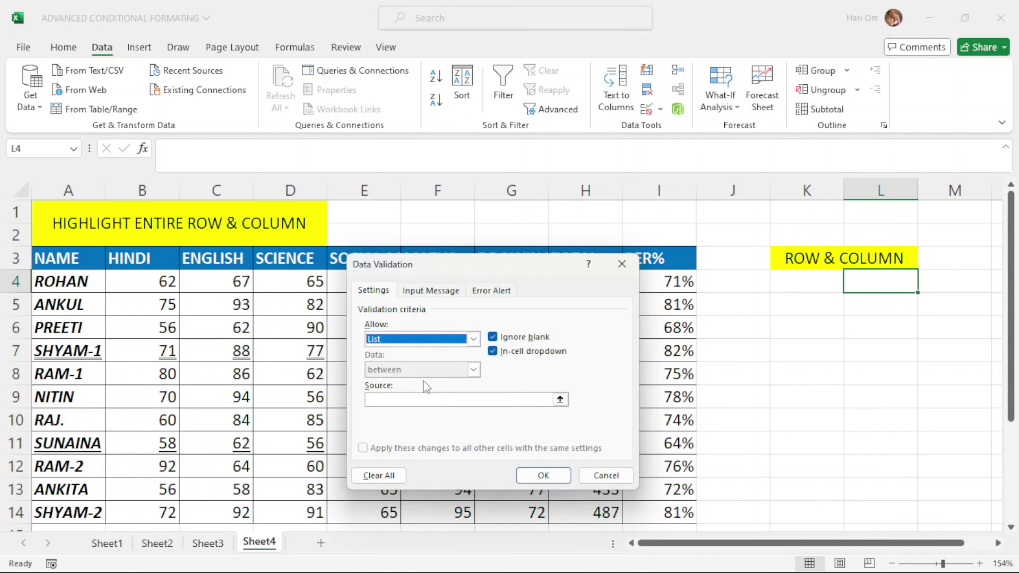
left_click(406, 402)
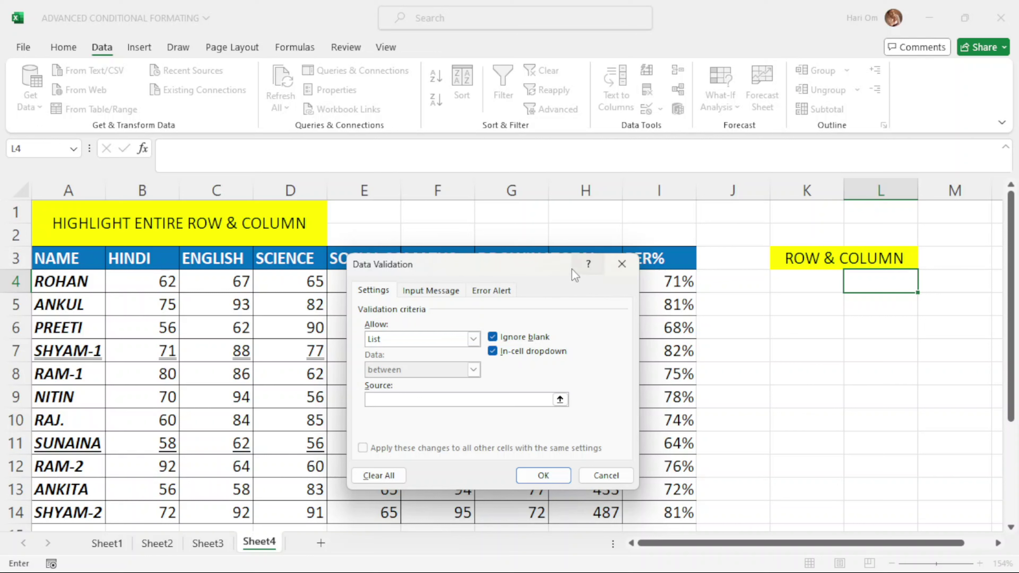
left_click_drag(540, 266, 544, 305)
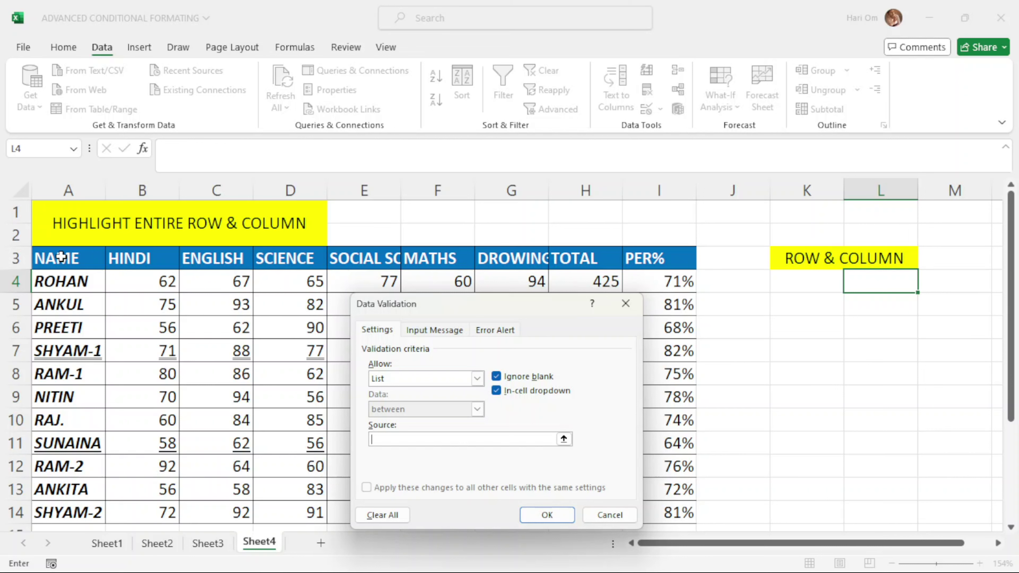
left_click_drag(61, 257, 695, 266)
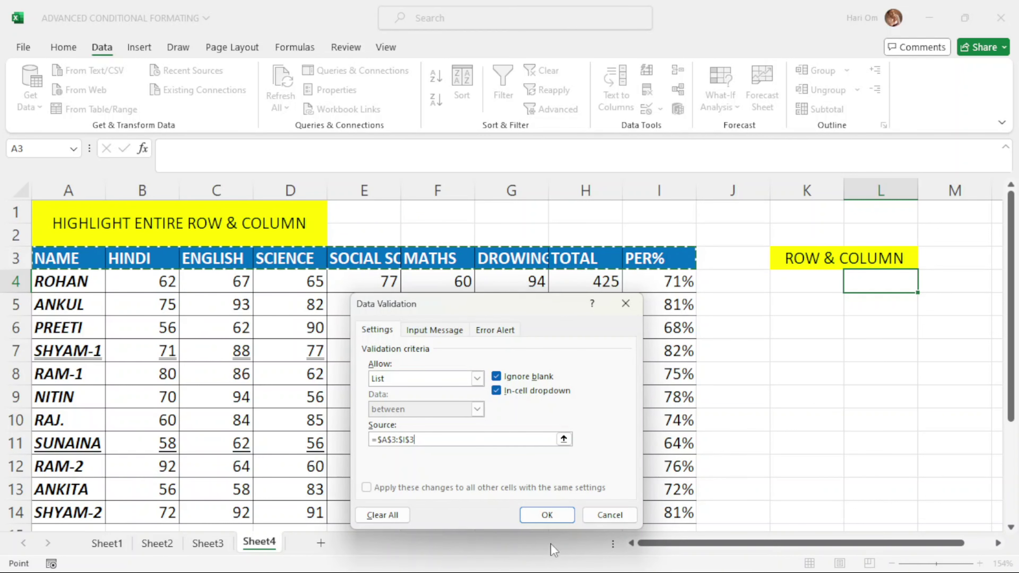
left_click(547, 515)
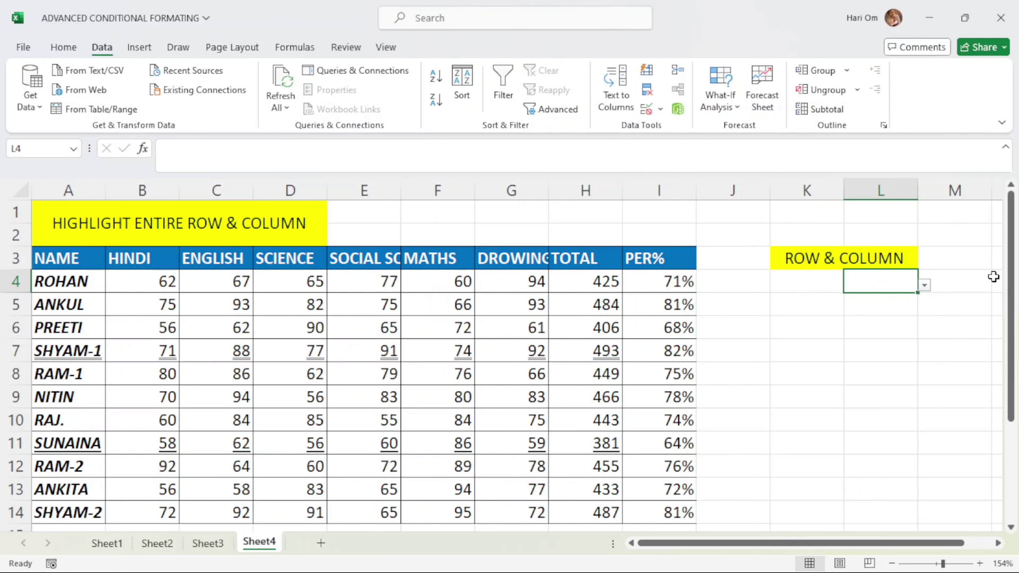
Choose ENGLISH in selector cell L4 and the student listed in row 8 in selector cell K4
left_click(924, 285)
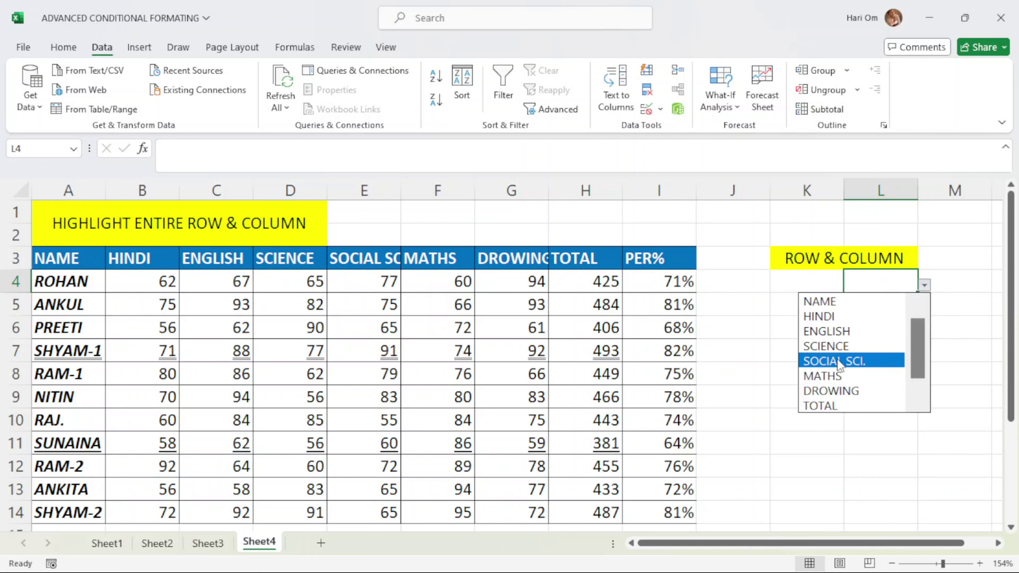
left_click(837, 331)
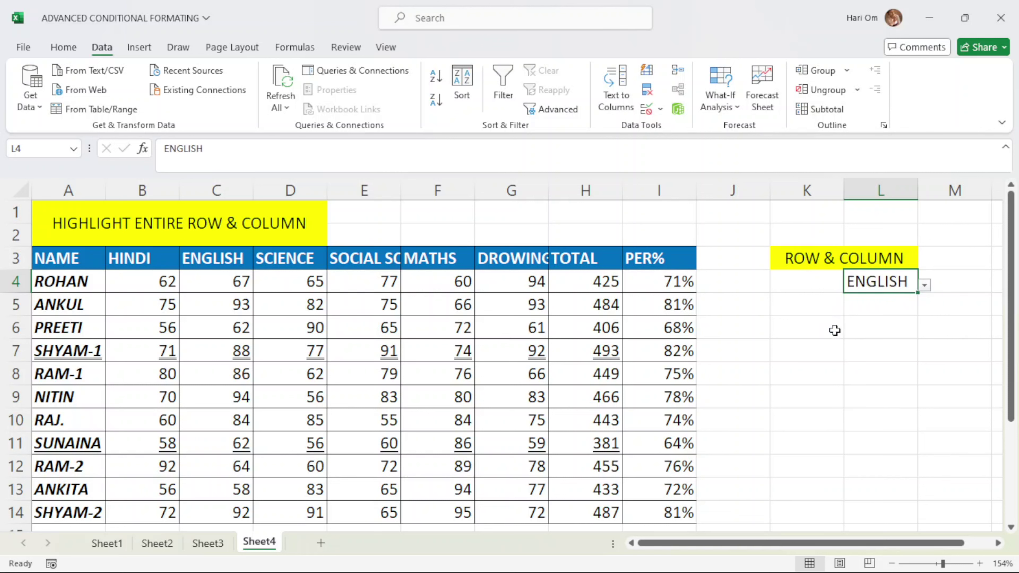
left_click(816, 280)
left_click(850, 286)
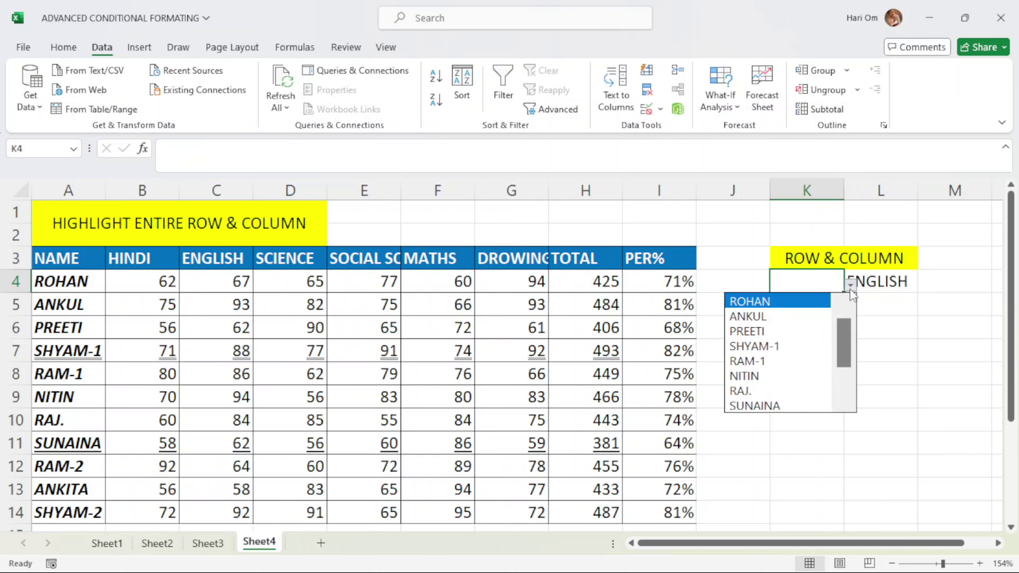
left_click(798, 347)
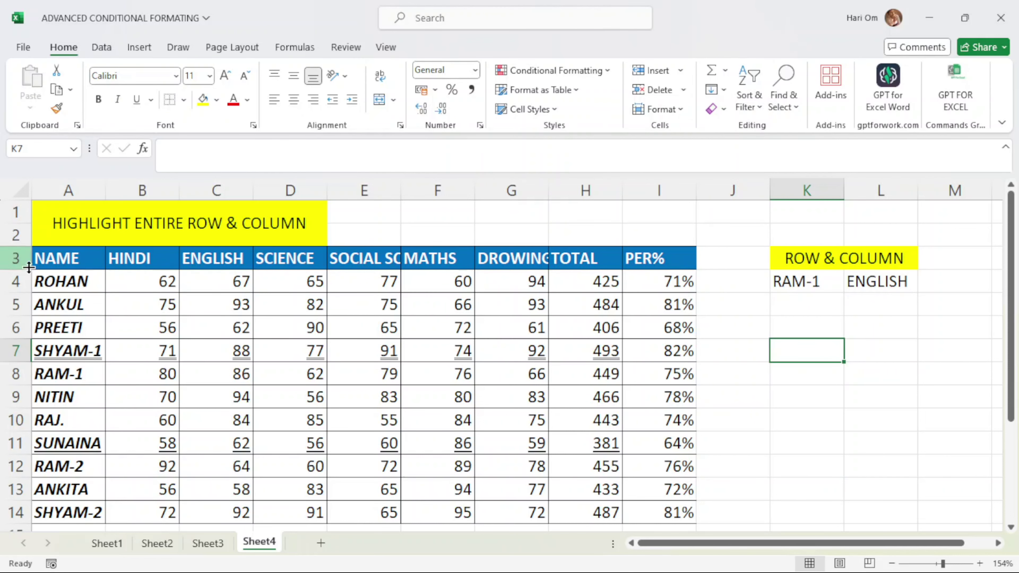
Create a conditional formatting rule for the student rows A4:I14 that uses a formula to determine which cells to format
left_click(798, 283)
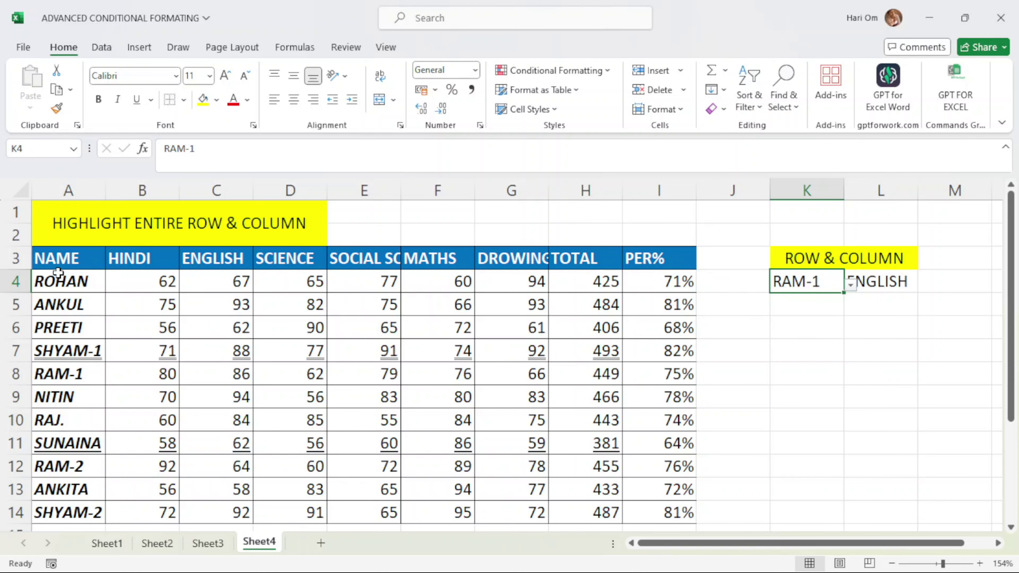
left_click(51, 282)
left_click_drag(52, 282, 660, 455)
scroll(663, 425, "up", 2)
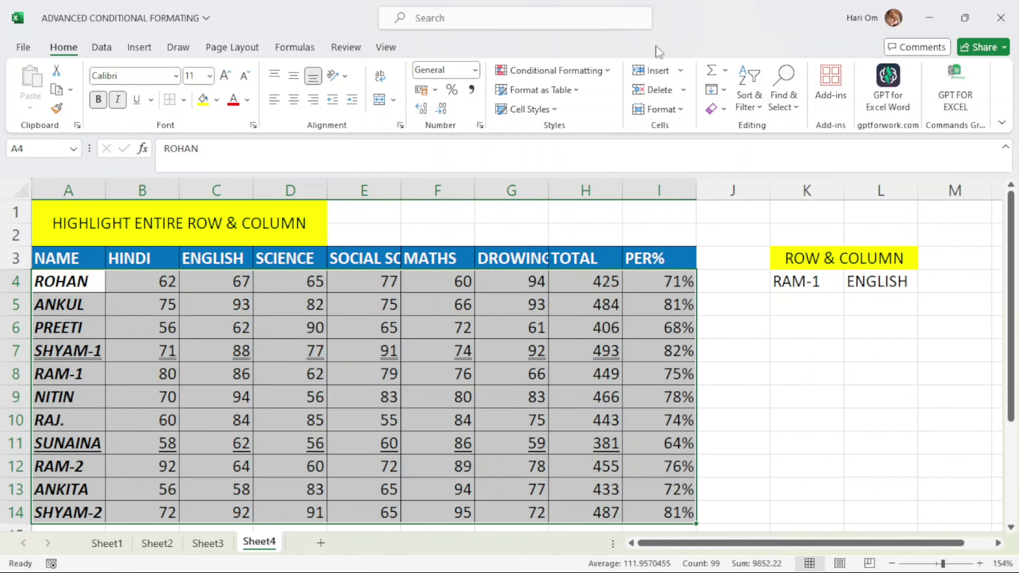
left_click(611, 73)
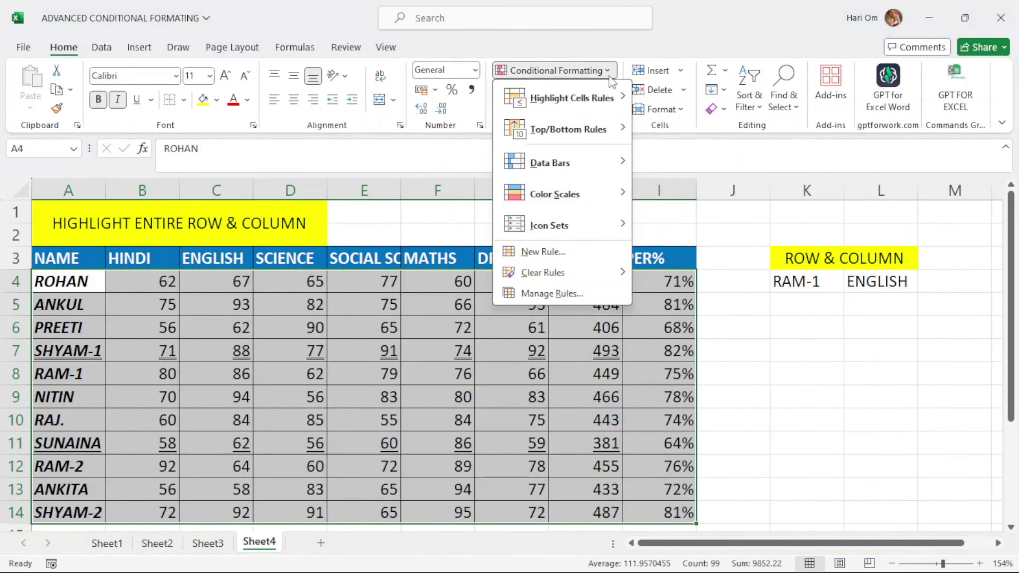
left_click(563, 256)
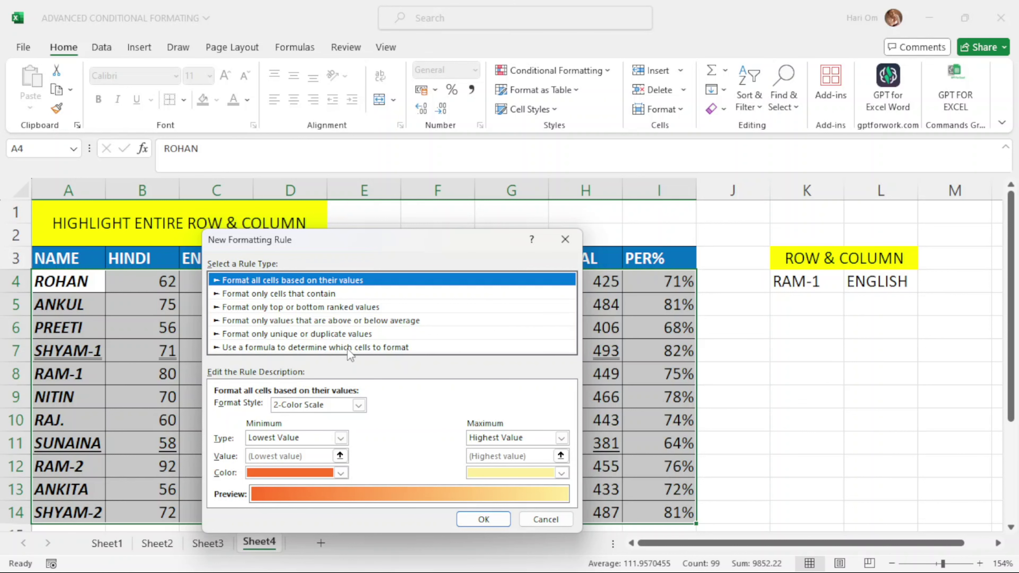
left_click(387, 348)
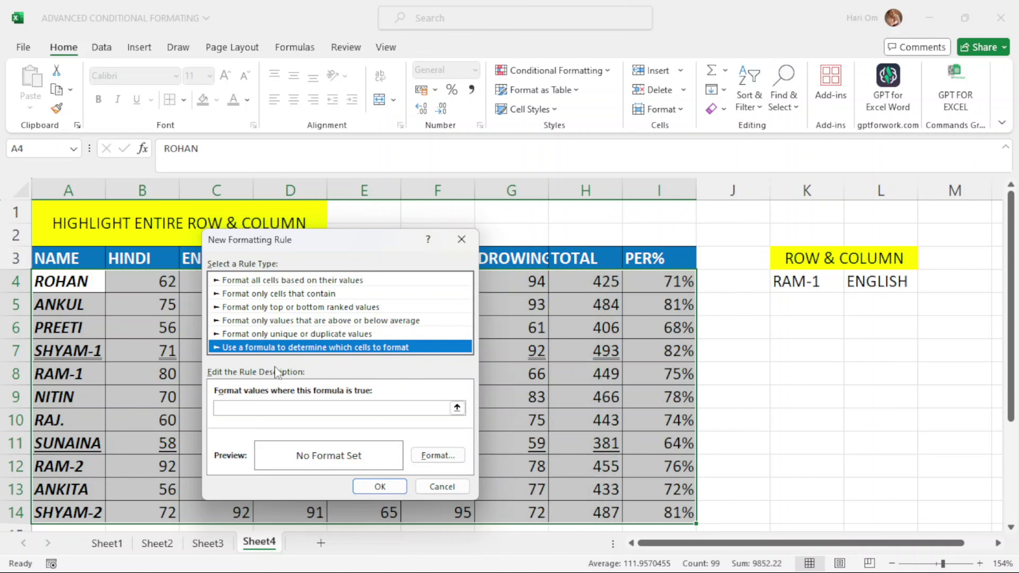
Enter =$A4:$I4=$K$4 as the rule's formula, comparing each row's name with the name selector cell
left_click(225, 408)
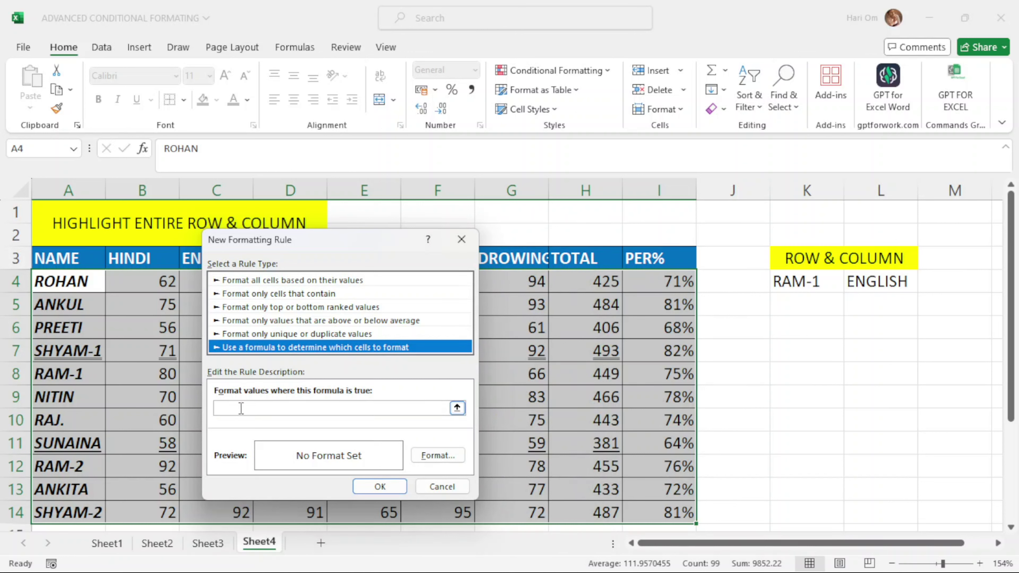
left_click(226, 409)
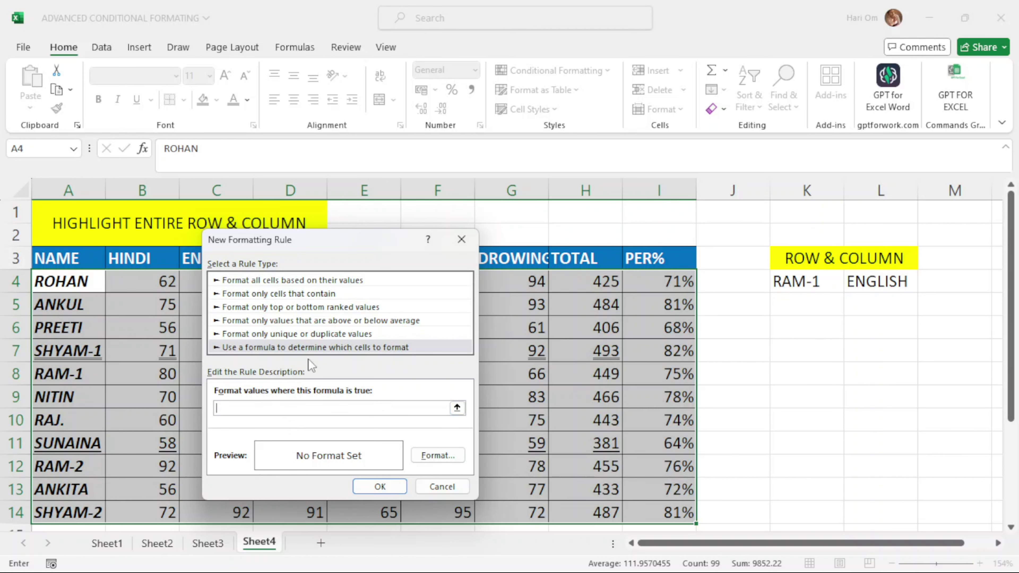
left_click_drag(363, 247, 430, 303)
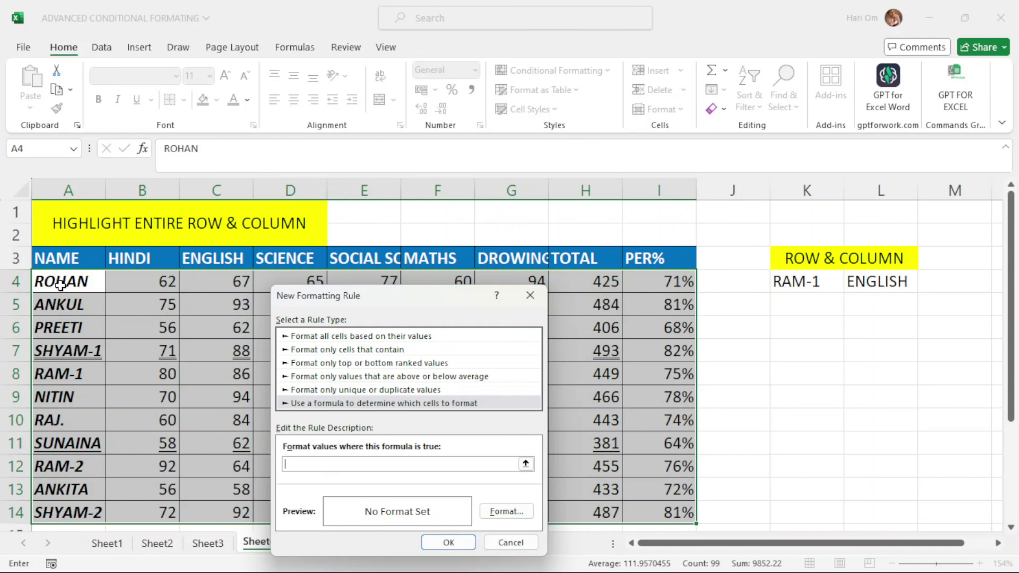
left_click_drag(59, 284, 637, 283)
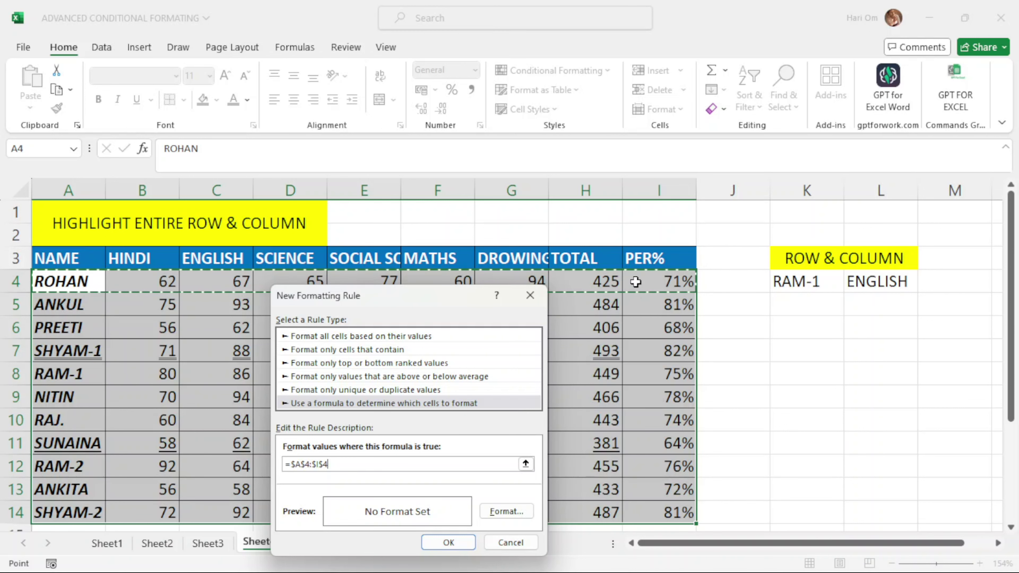
key("F4")
key("F4")
type("=")
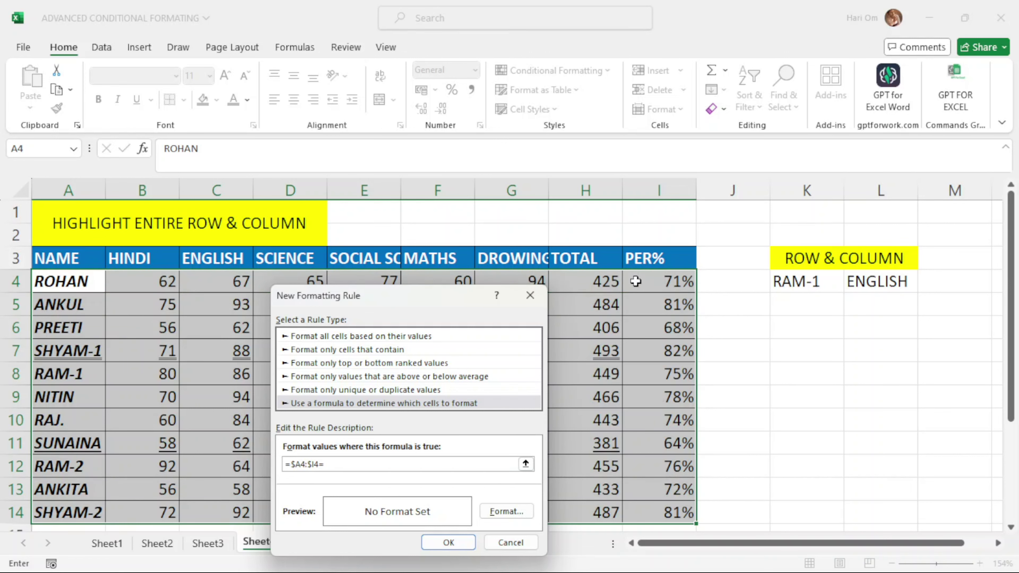
left_click(808, 282)
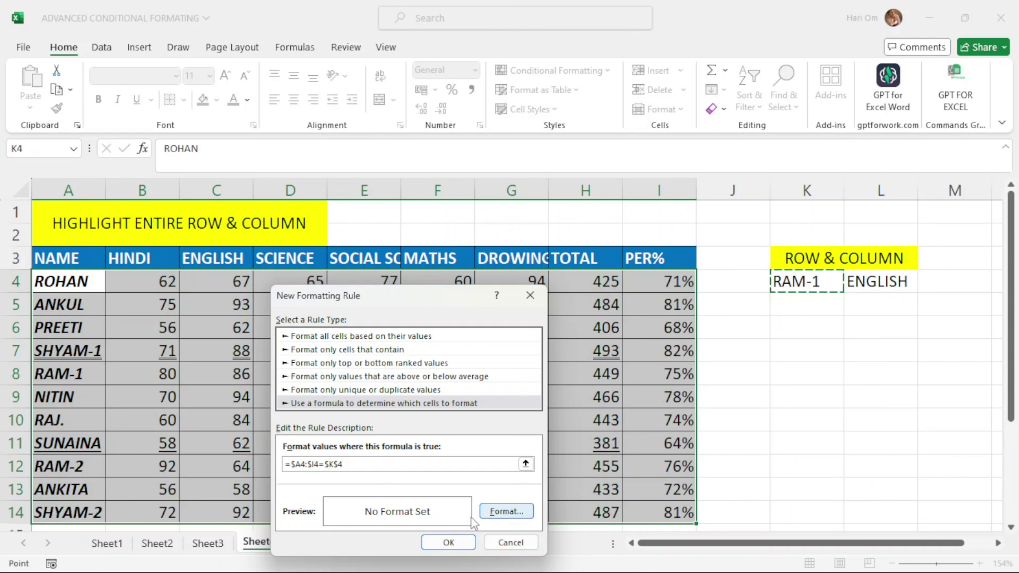
Give the row rule a yellow background fill and apply it to the student rows
left_click(517, 518)
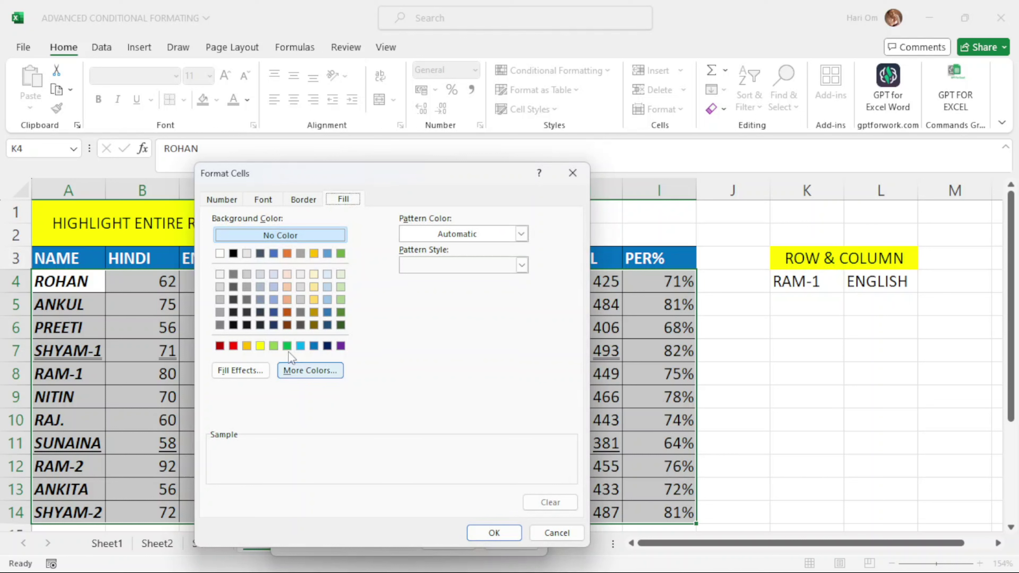
left_click(260, 346)
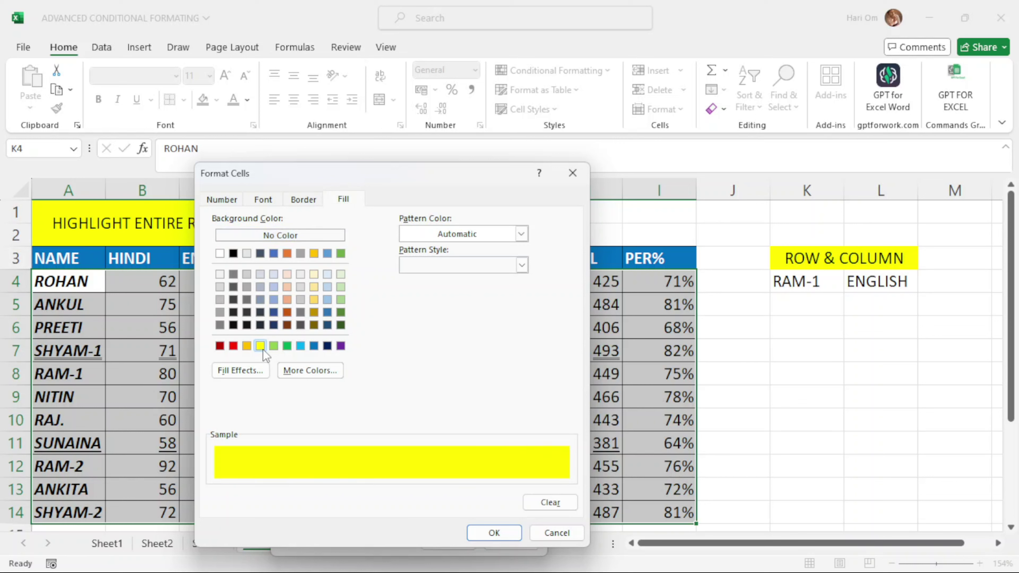
left_click(493, 533)
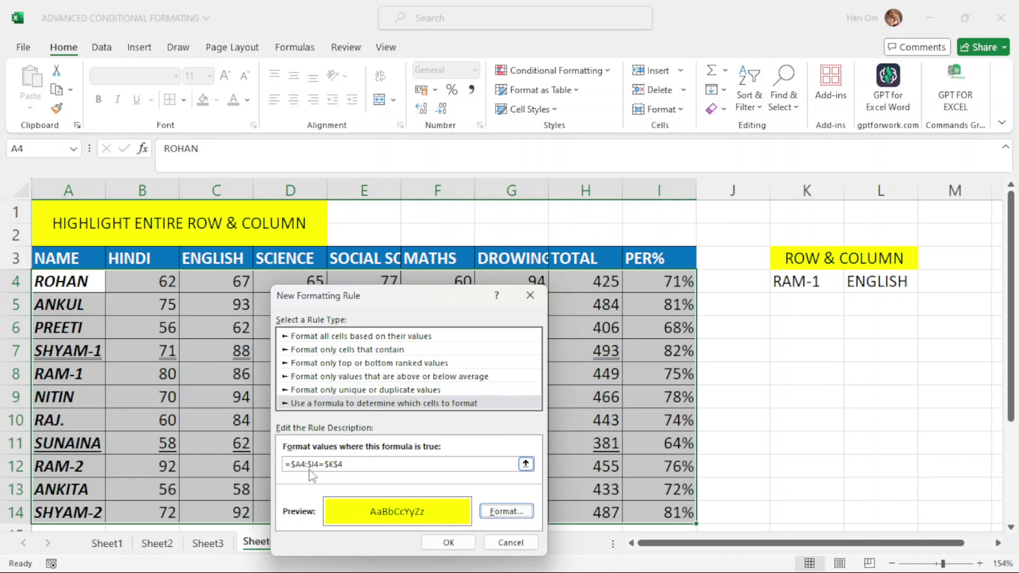
left_click(448, 542)
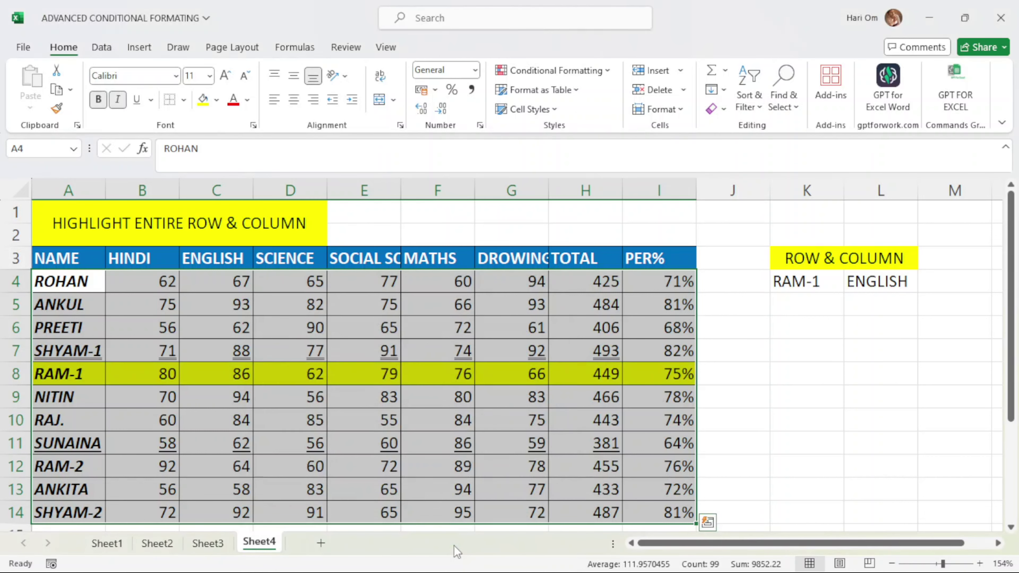
left_click(810, 396)
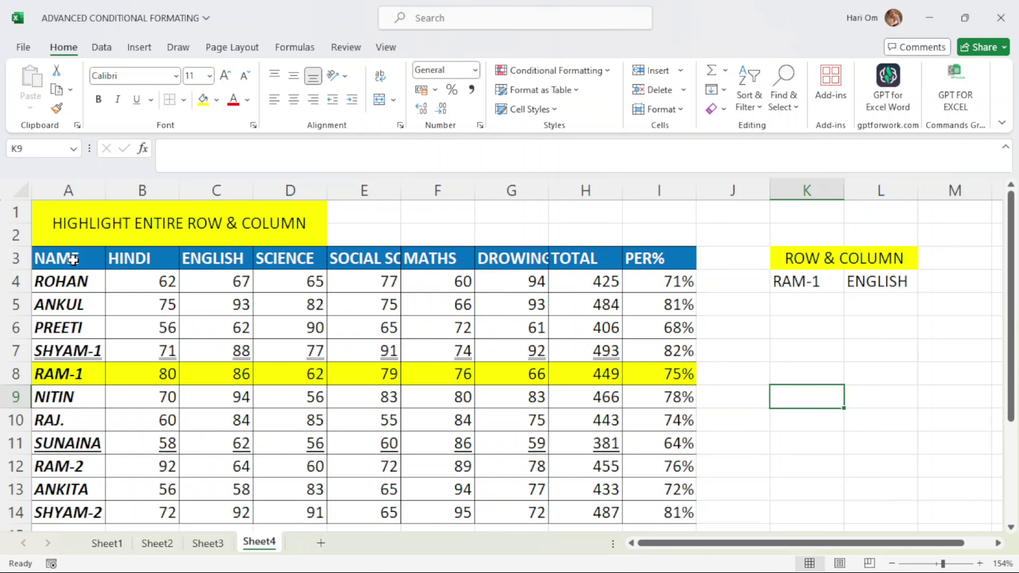
Create a conditional formatting rule for the whole table A3:I14, headers included, that uses a formula to determine which cells to format
left_click_drag(43, 259, 649, 508)
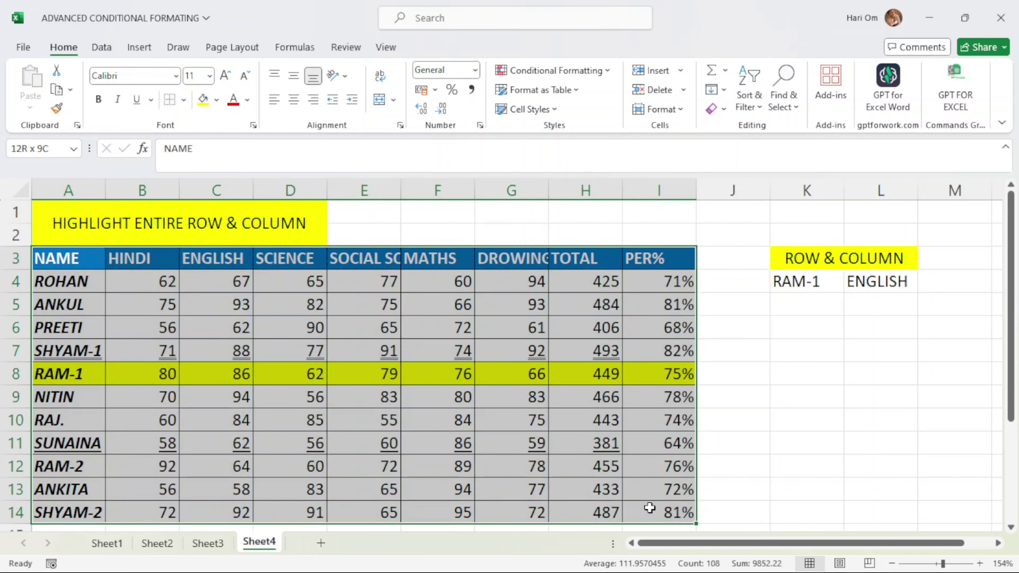
left_click(601, 72)
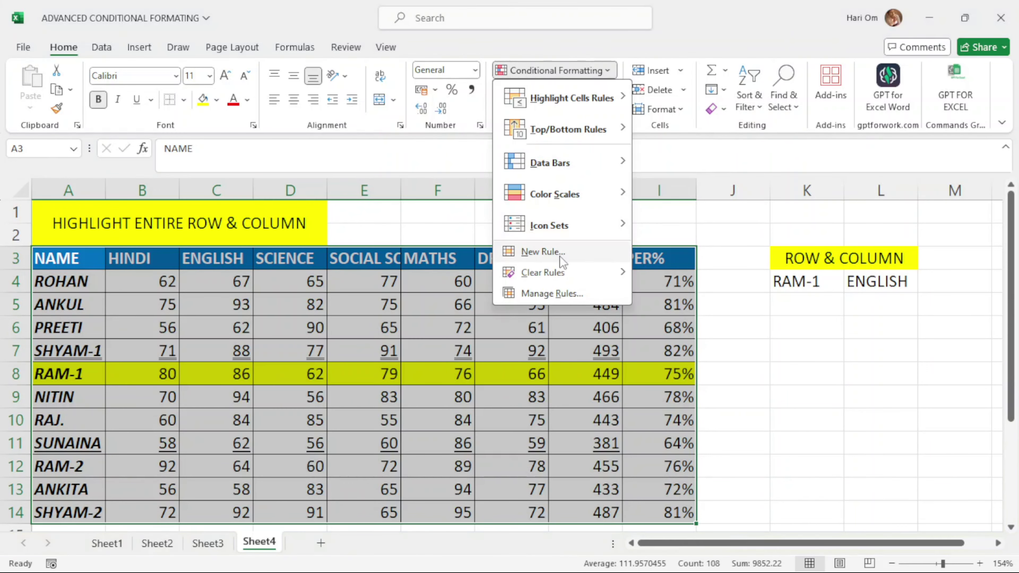
left_click(560, 257)
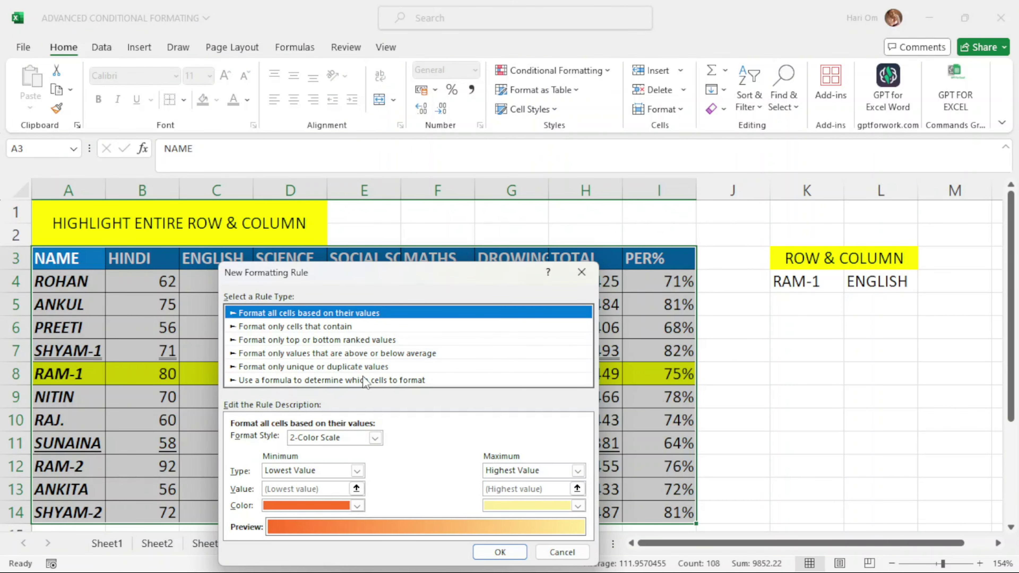
left_click(381, 378)
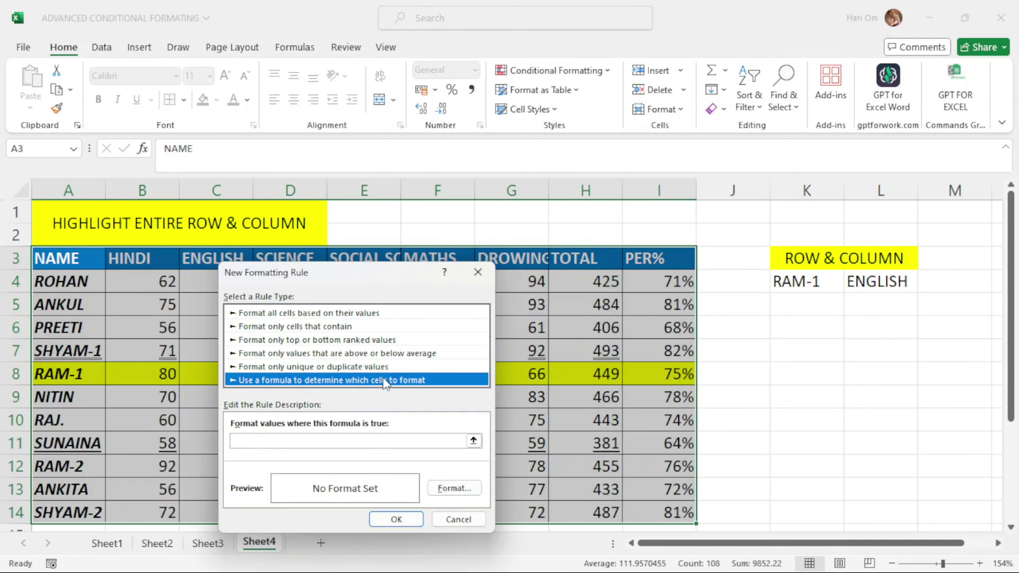
Enter =A$3:I$3=$L$4 as the rule's formula, comparing each column's header with the subject selector cell
left_click(268, 441)
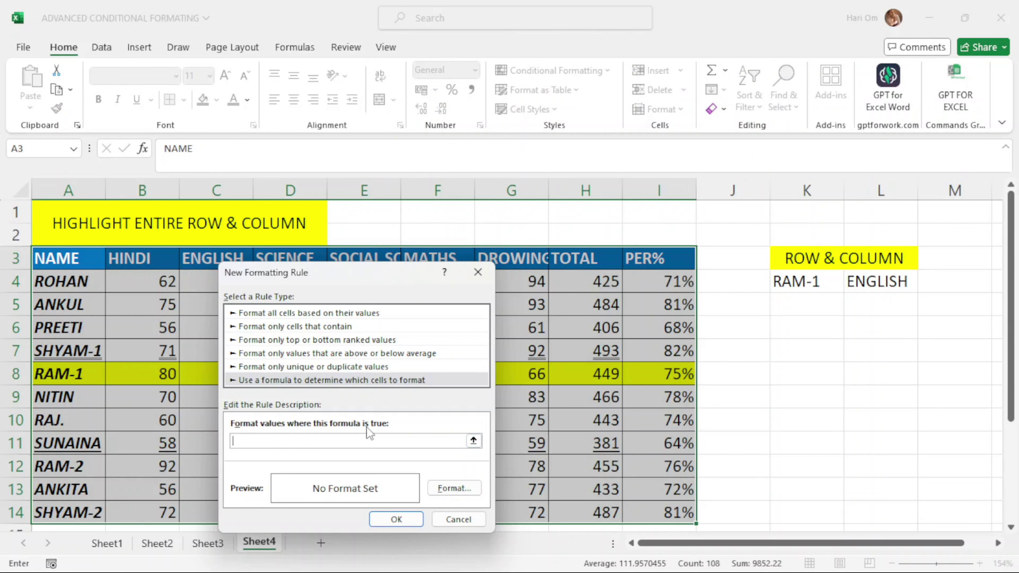
left_click(249, 441)
left_click_drag(374, 274, 379, 302)
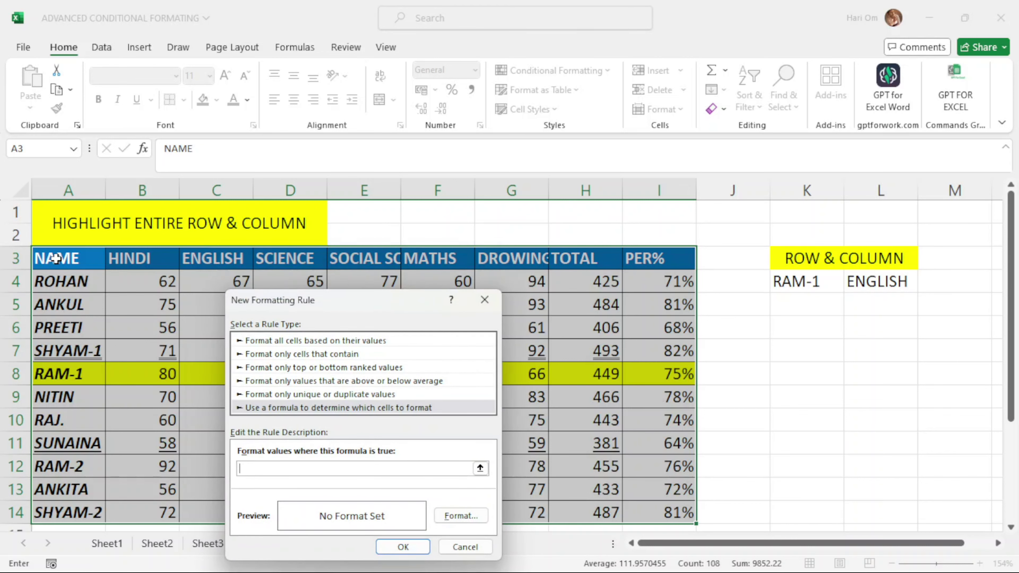
left_click_drag(47, 256, 632, 254)
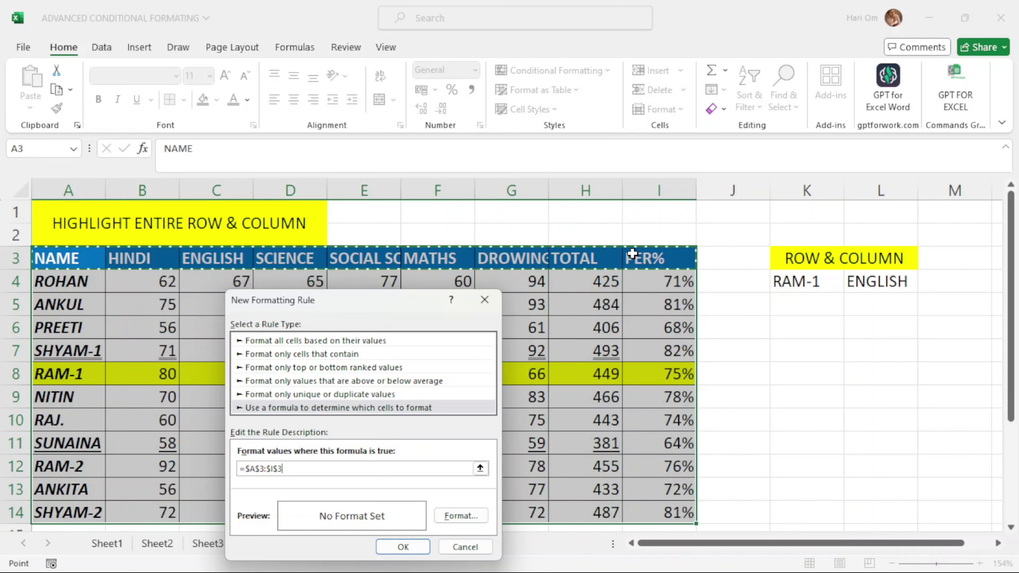
key("F4")
type("=")
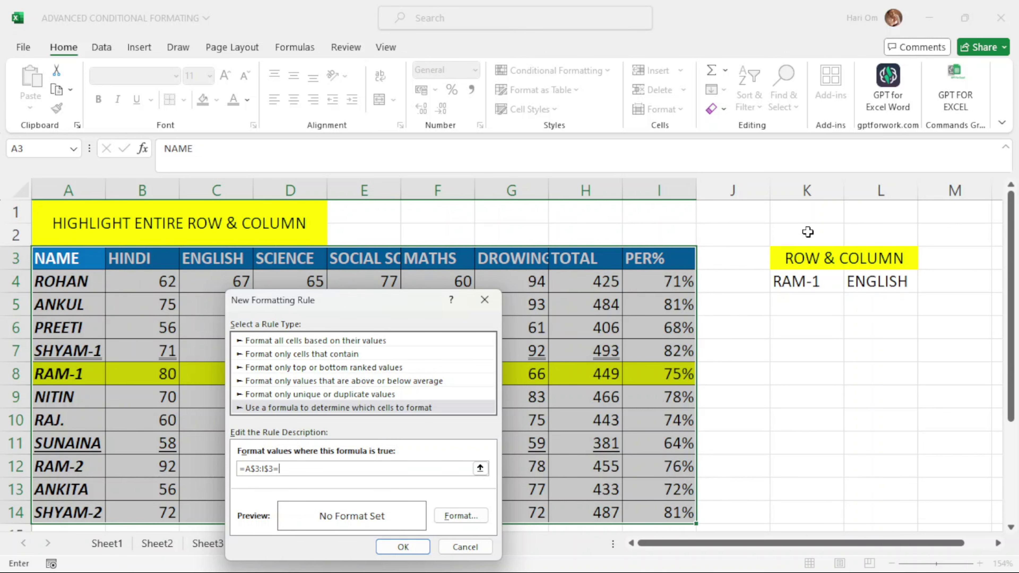
left_click(885, 282)
Give the column rule a red background fill and apply it to the table
left_click(460, 515)
left_click(359, 217)
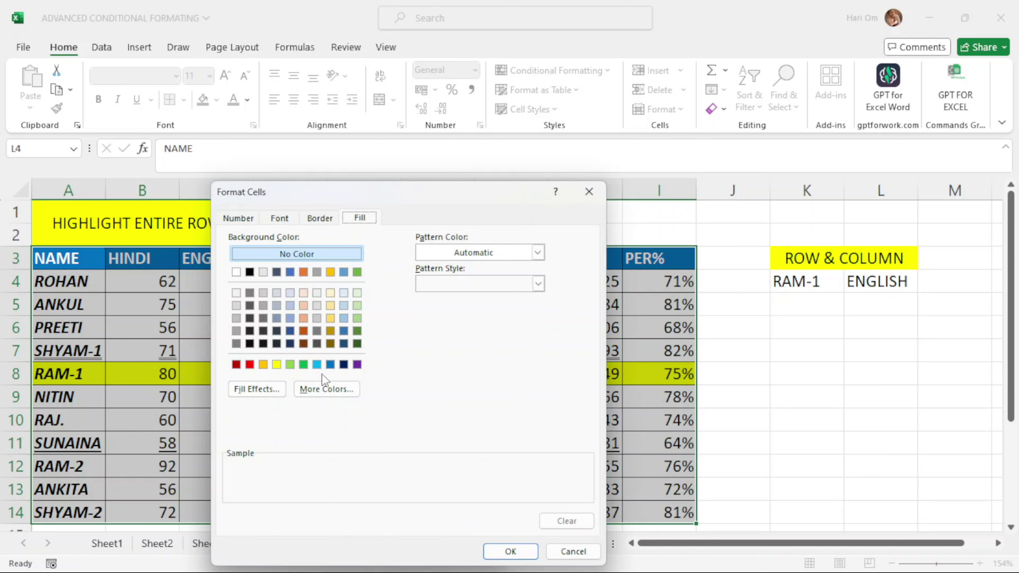
left_click(250, 364)
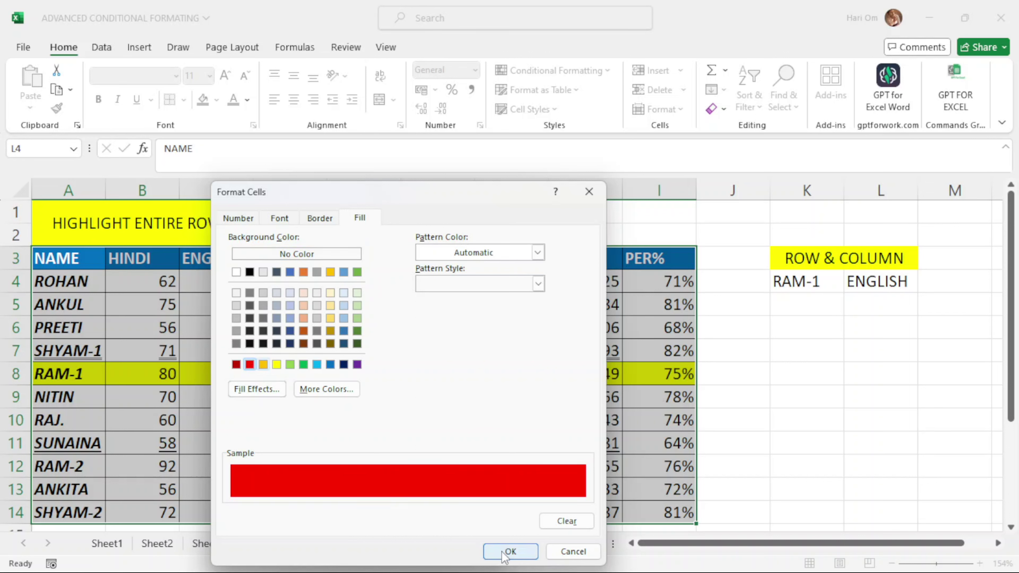
left_click(510, 551)
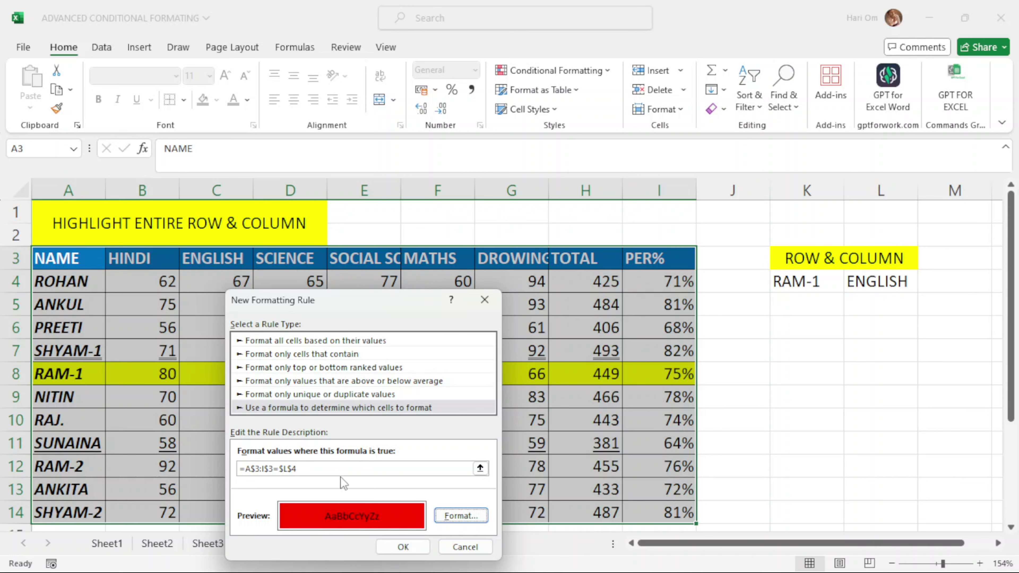
left_click(410, 551)
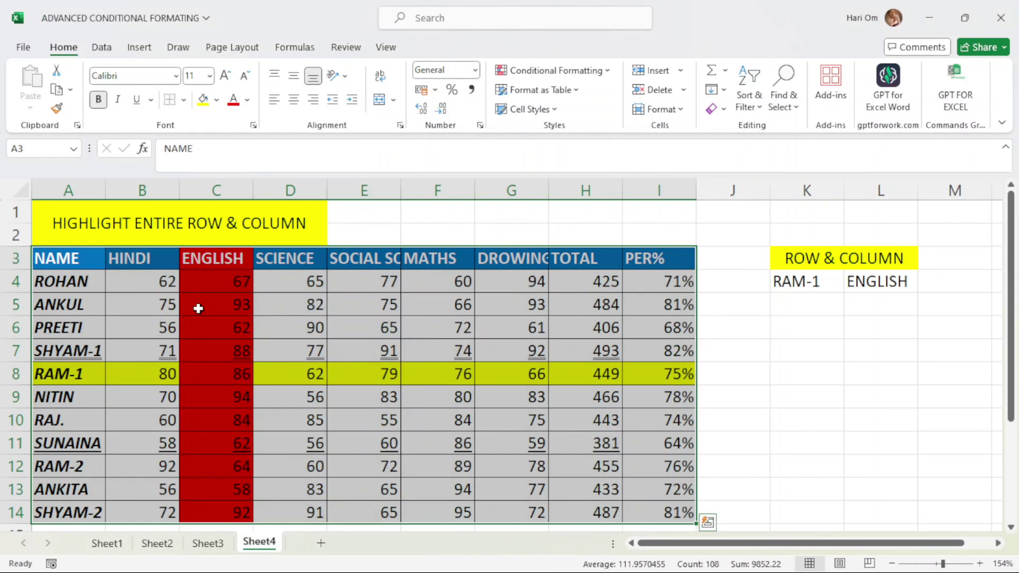
left_click(846, 396)
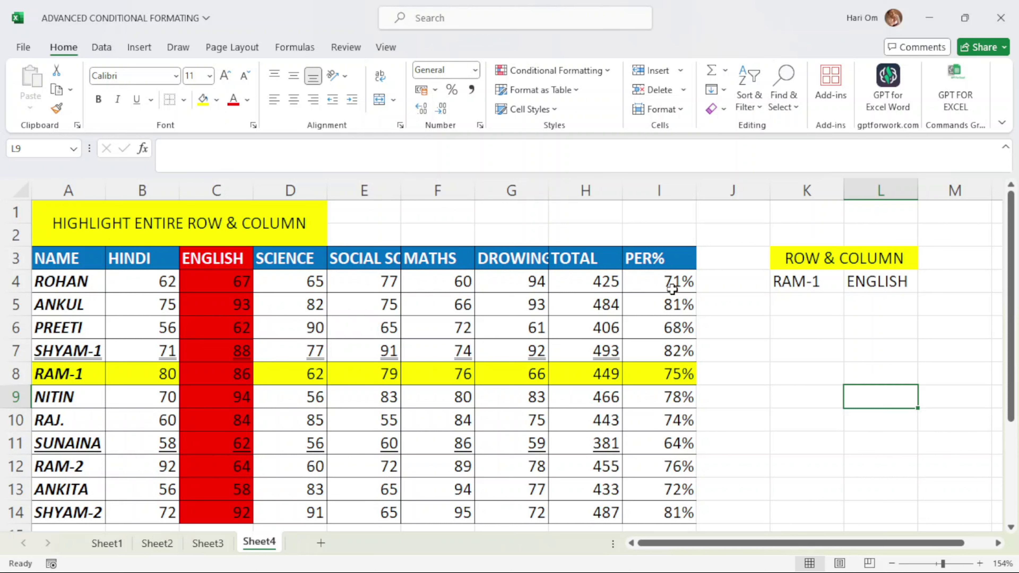
Choose the student listed in row 9 in selector cell K4 and MATHS in selector cell L4
left_click(816, 281)
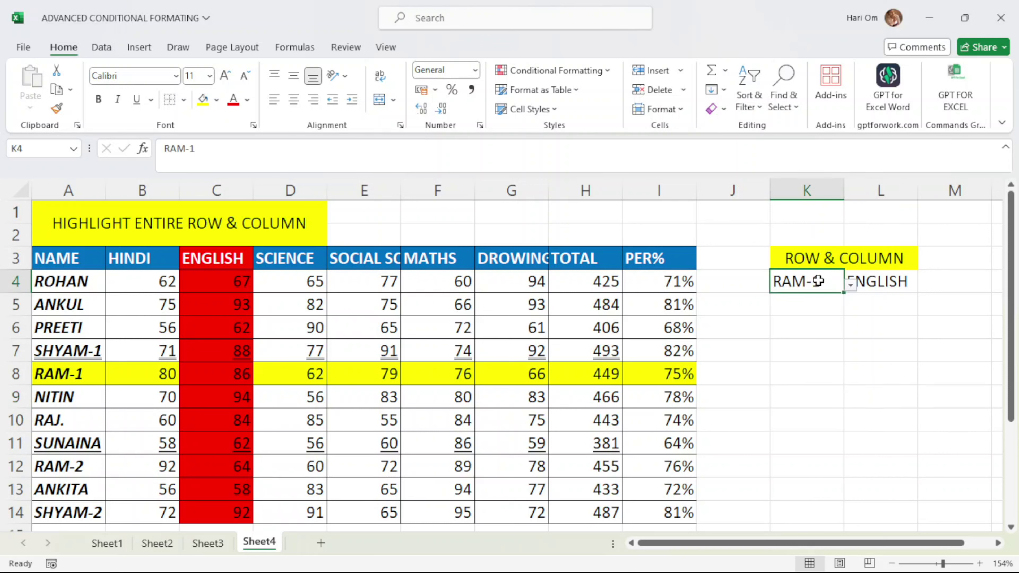
left_click(850, 283)
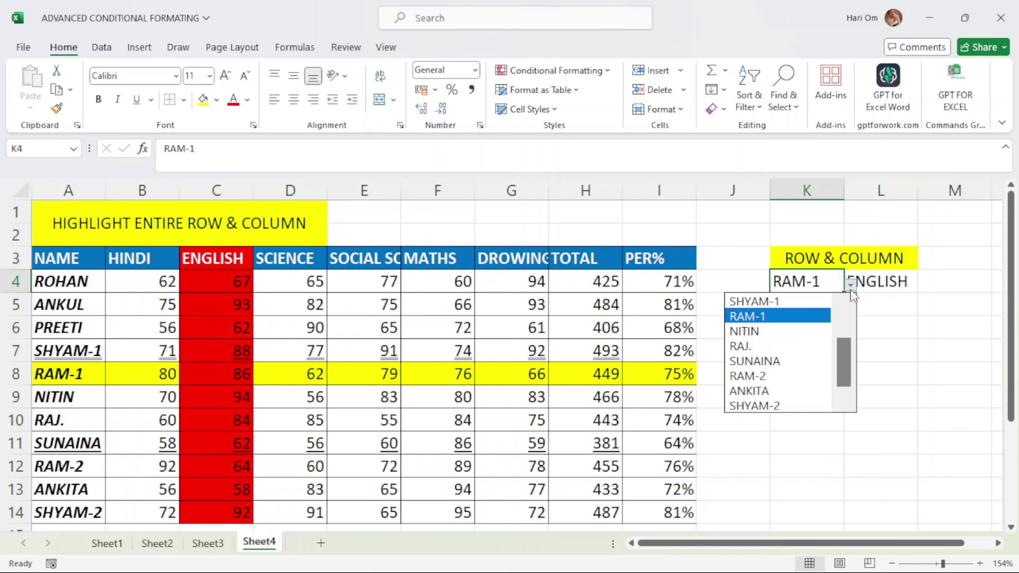
left_click(782, 332)
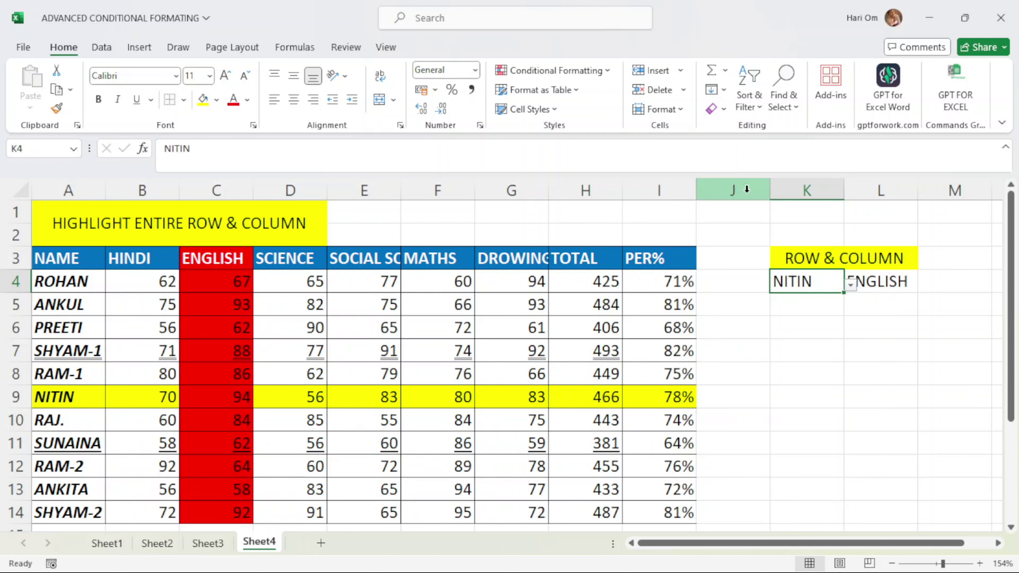
left_click(897, 282)
left_click(924, 286)
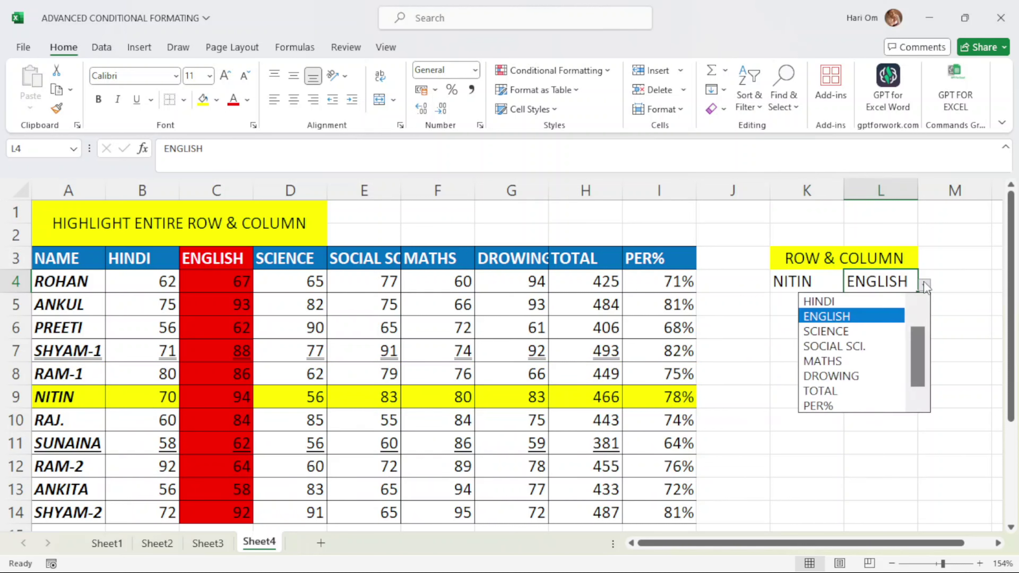
left_click(871, 359)
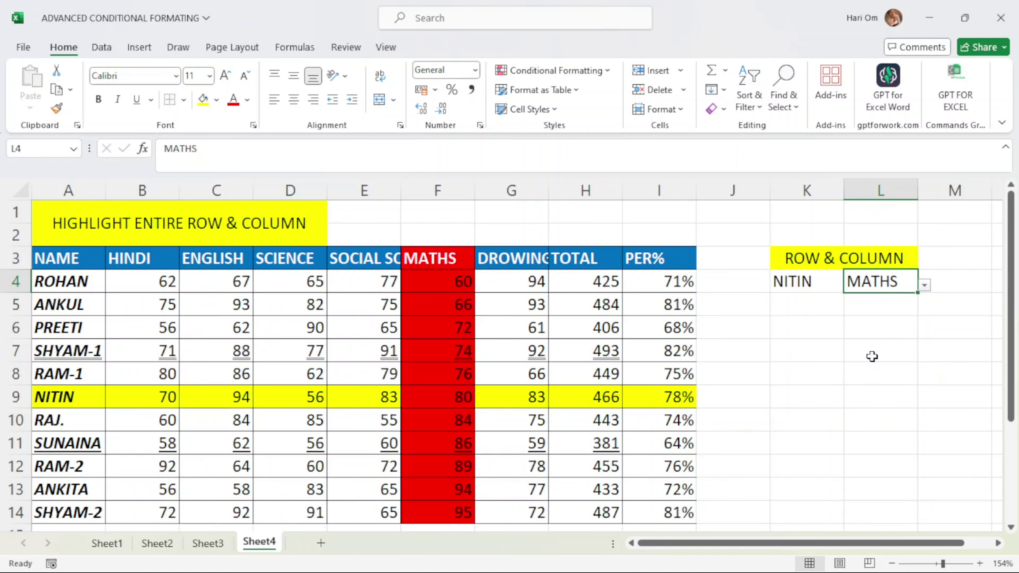